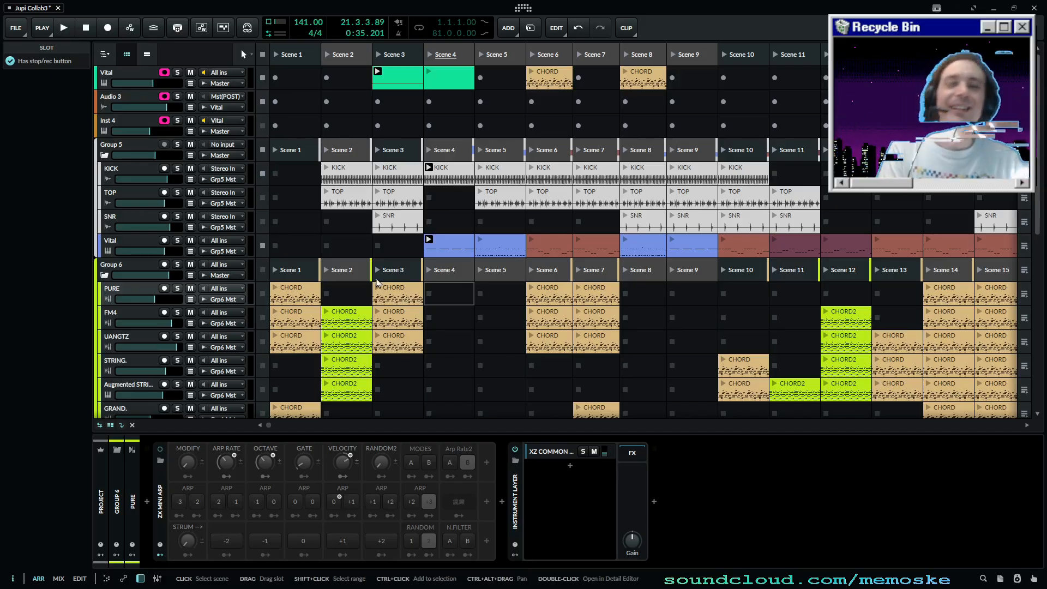
- Play the launcher clips from Scene 4
click(406, 367)
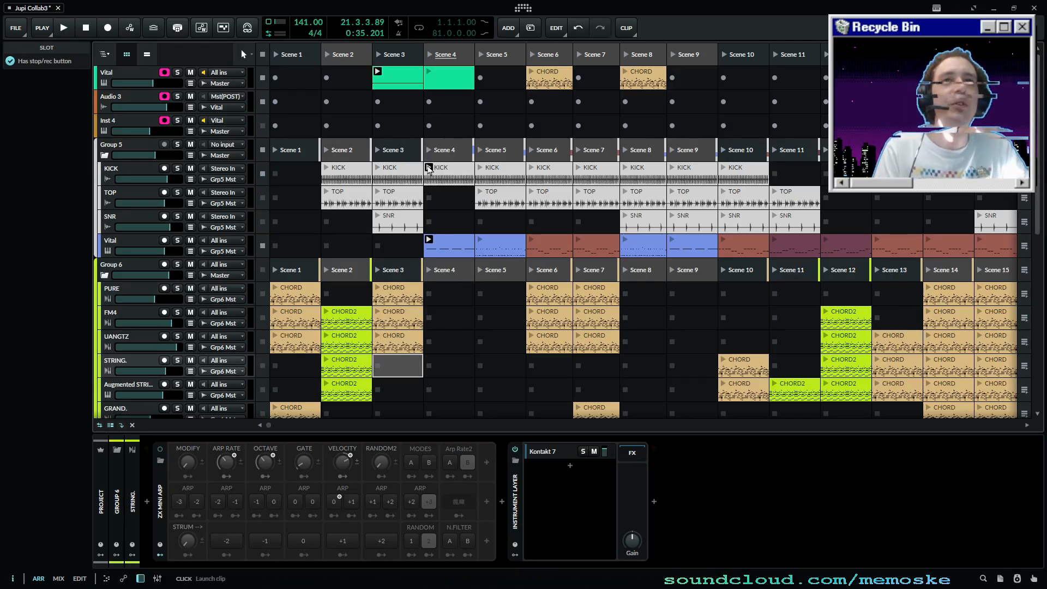
click(430, 55)
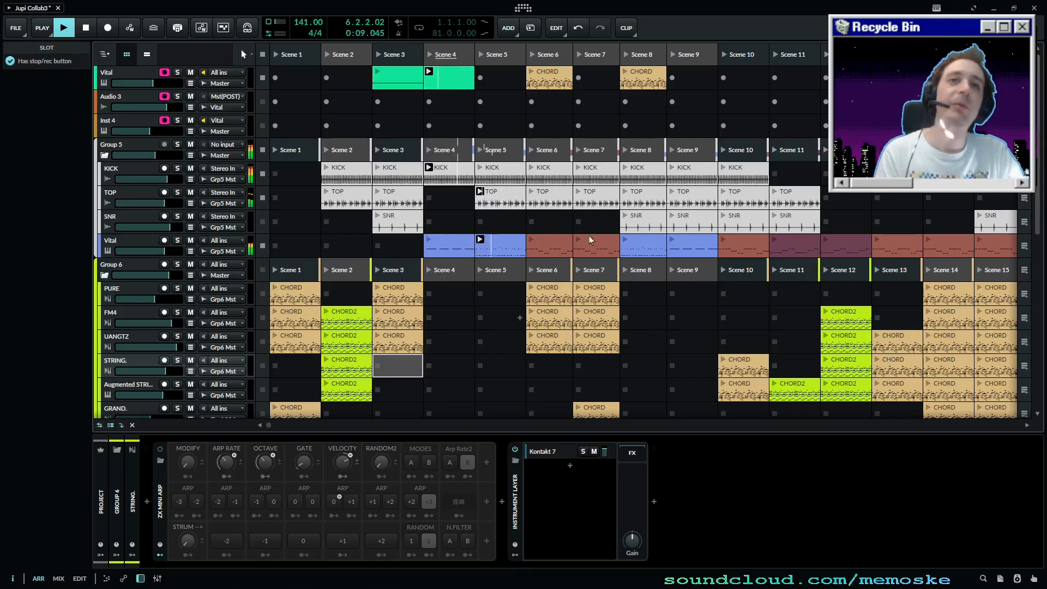
scroll(450, 329, down, 3)
scroll(460, 303, up, 3)
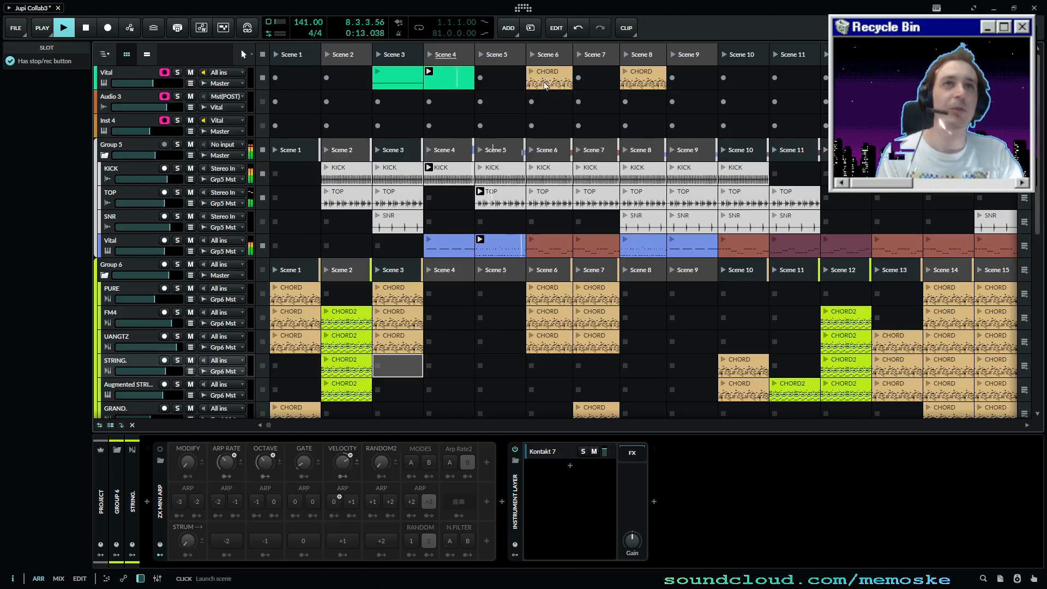
- Move the top Vital track's CHORD clip from Scene 6 to Scene 5 and play Scene 6
drag(545, 84, 499, 82)
click(532, 55)
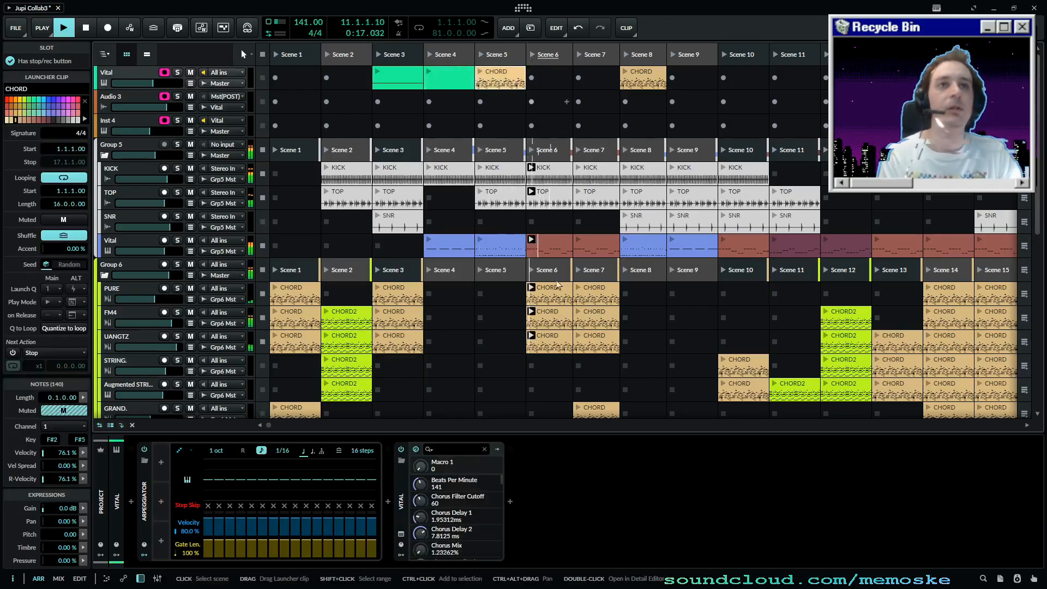
scroll(514, 297, down, 1)
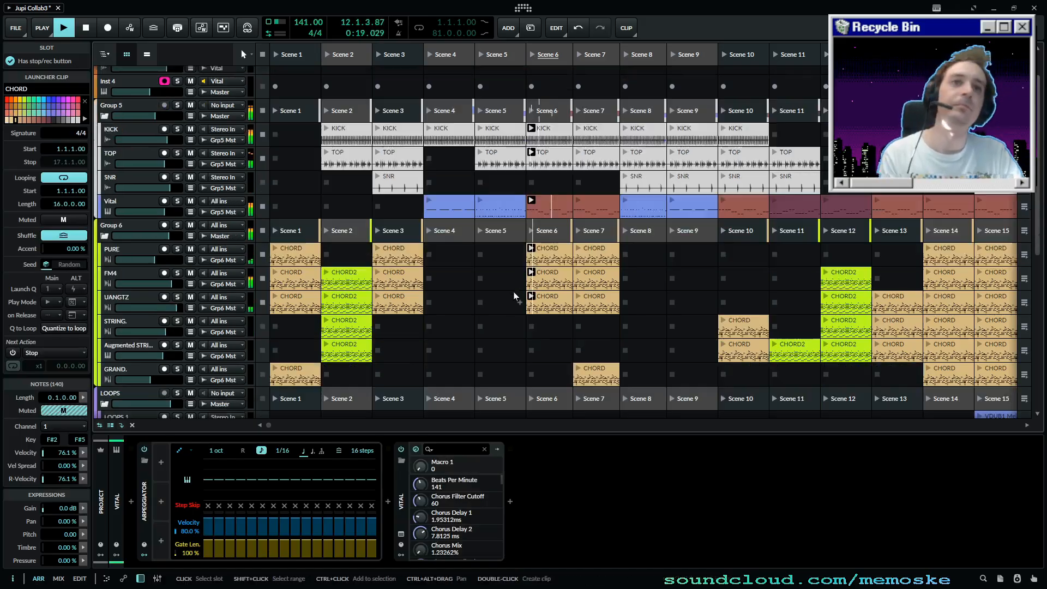
scroll(516, 297, up, 1)
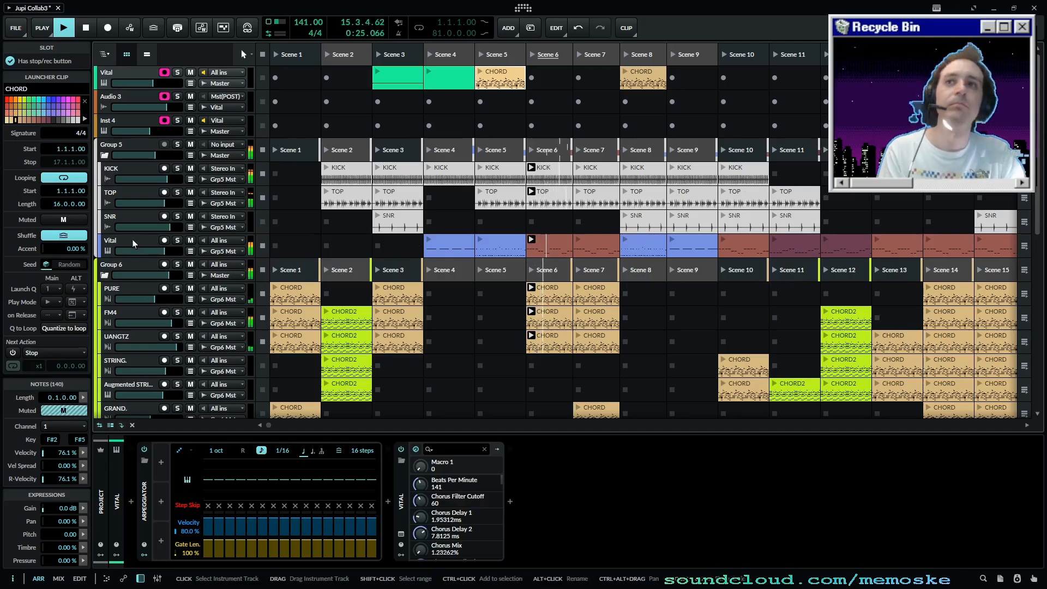
click(493, 343)
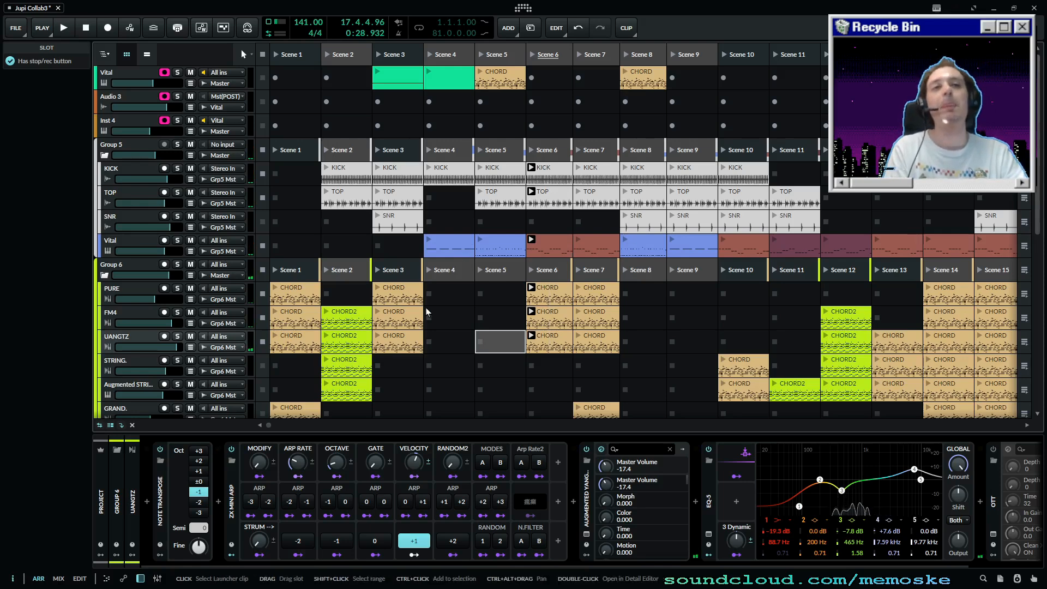
- Play Scene 4 and move the top Vital track's CHORD clip to Scene 7
click(428, 56)
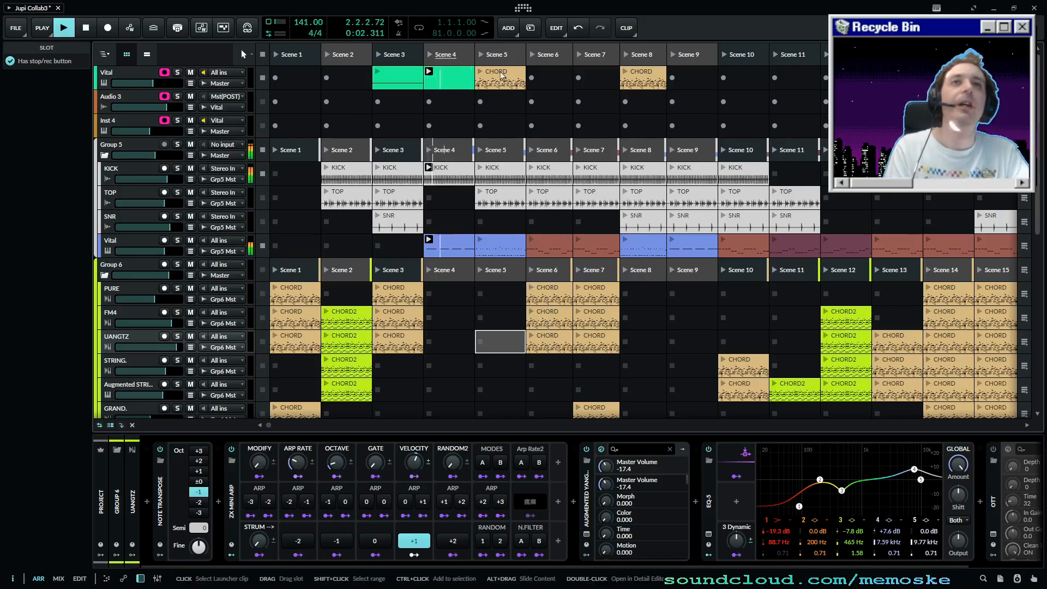
drag(498, 78, 577, 76)
click(506, 52)
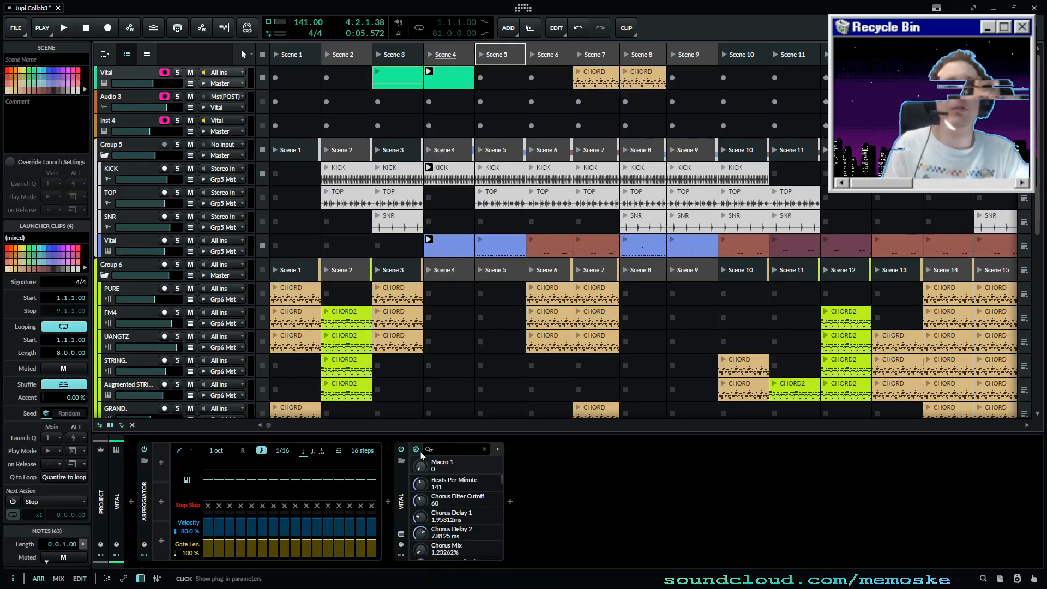
- Open the plug-in window of the Vital synth on the top Vital track
click(448, 82)
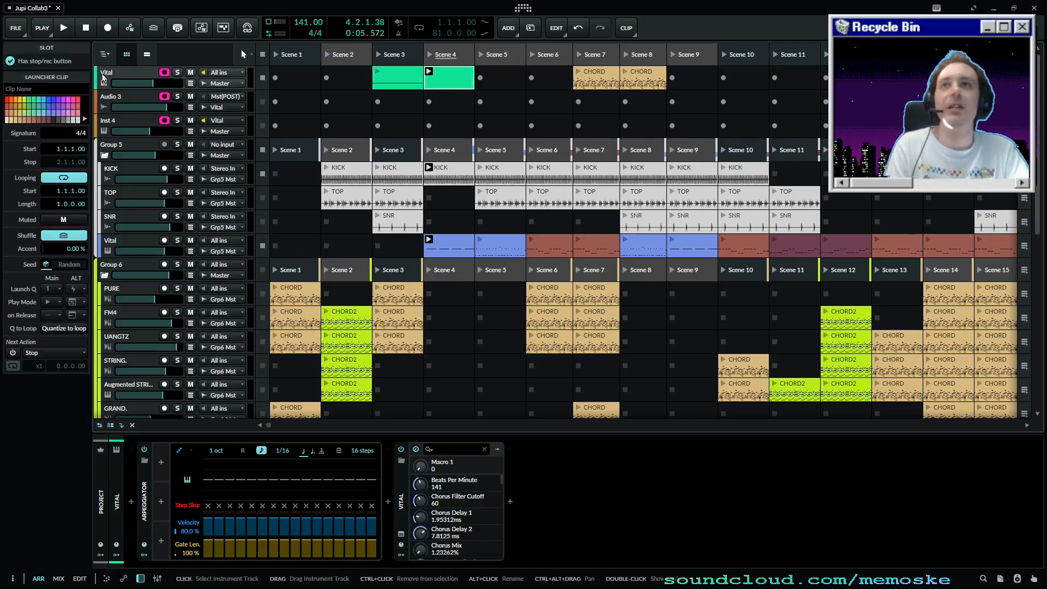
click(113, 80)
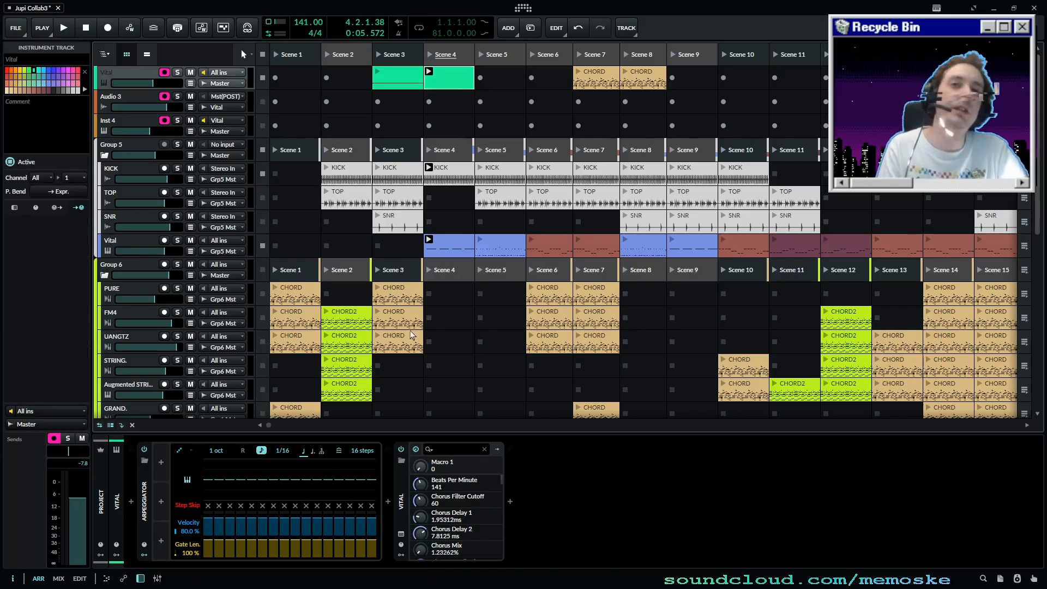
click(404, 499)
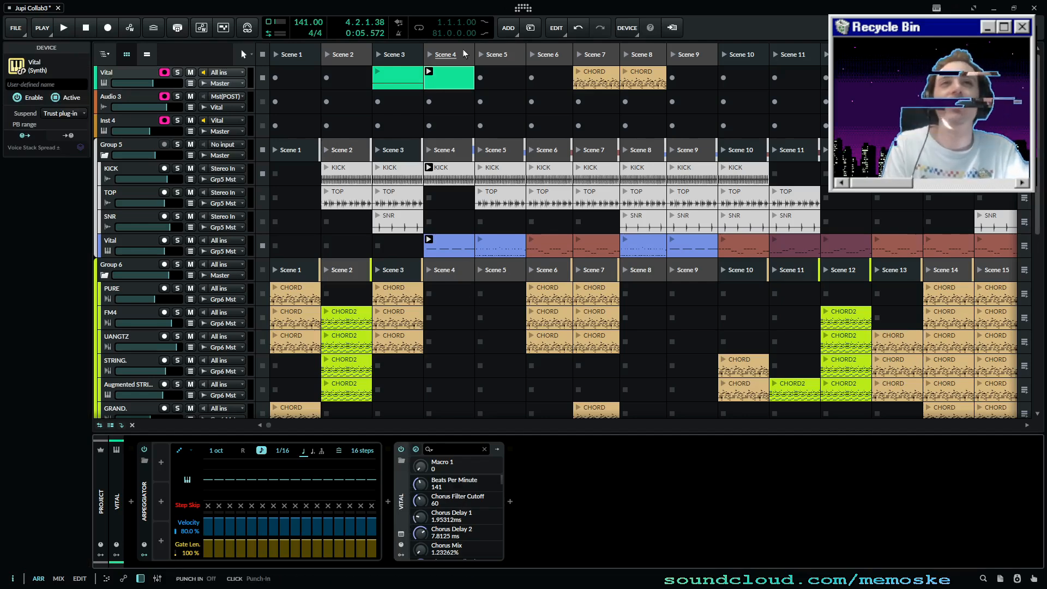
click(114, 75)
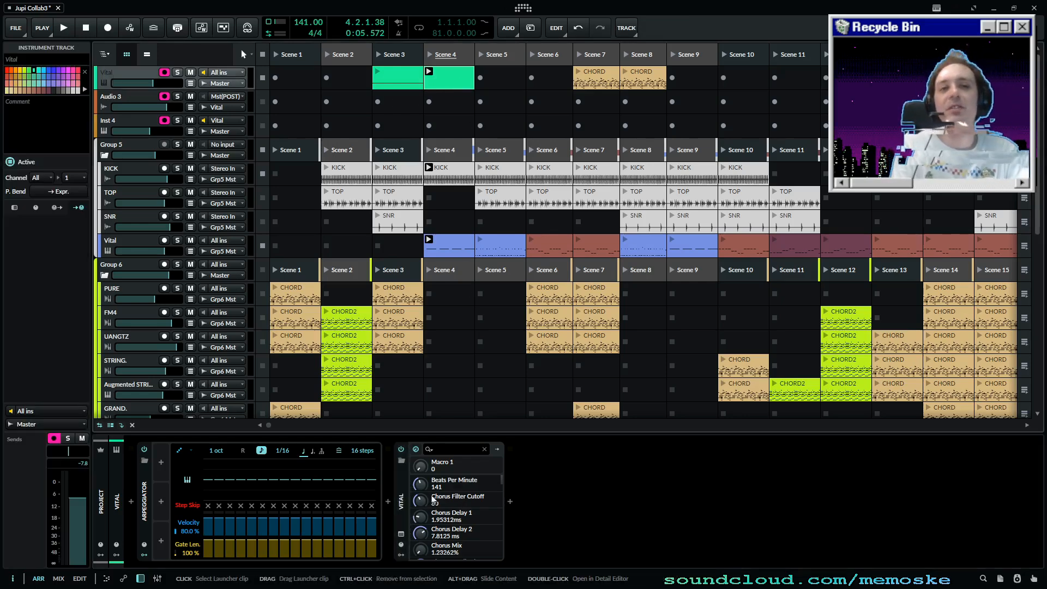
click(401, 534)
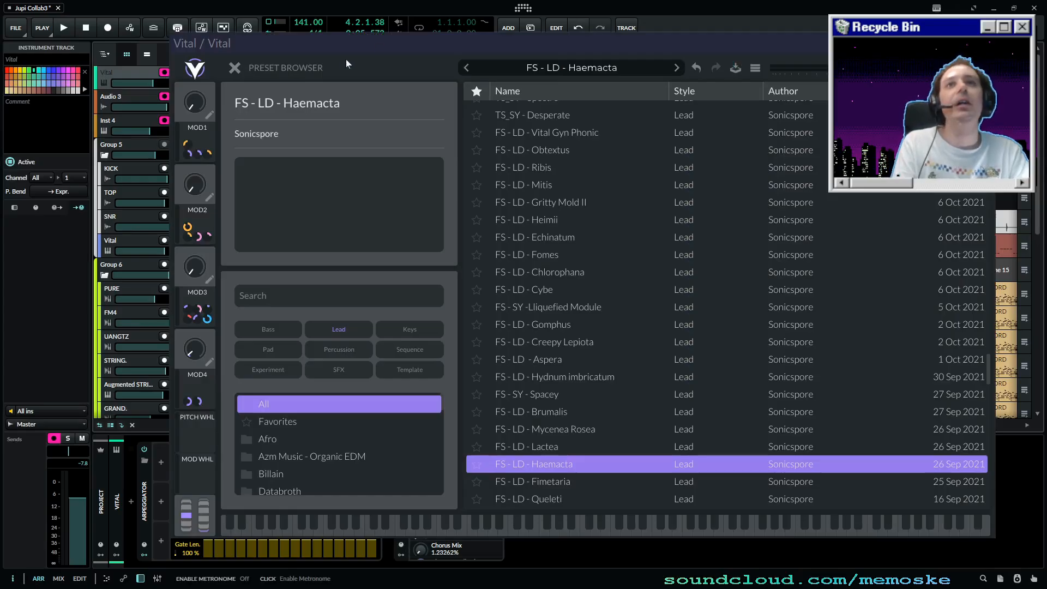
- Shrink the Vital plug-in window and place it clear of the track headers and first scenes
drag(319, 44, 246, 13)
drag(921, 502, 795, 434)
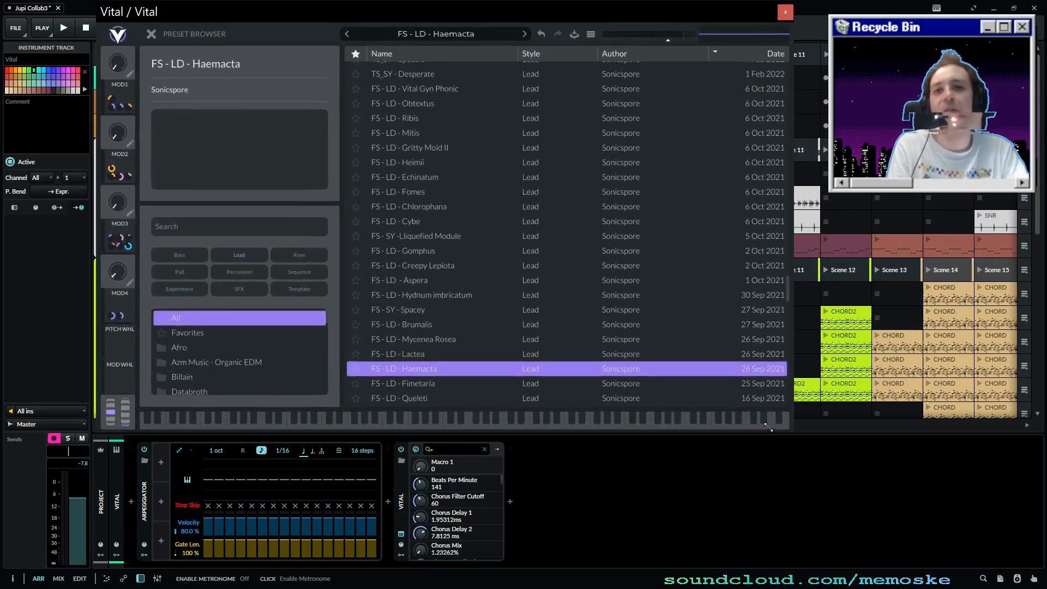
drag(215, 17, 705, 27)
- Set the Audio 3 track's input to Vital (POST)
click(119, 97)
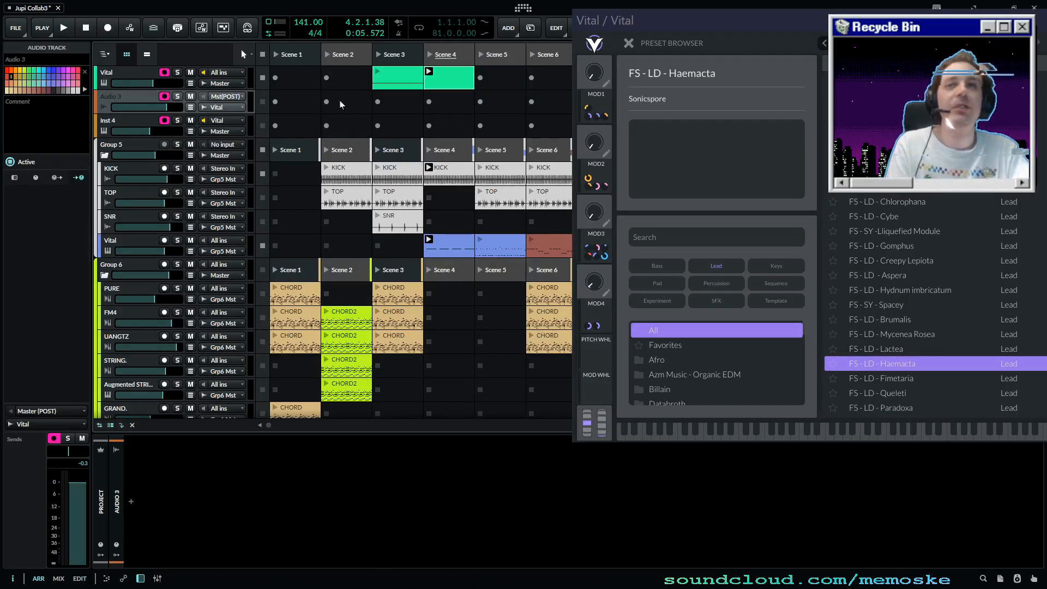
click(221, 98)
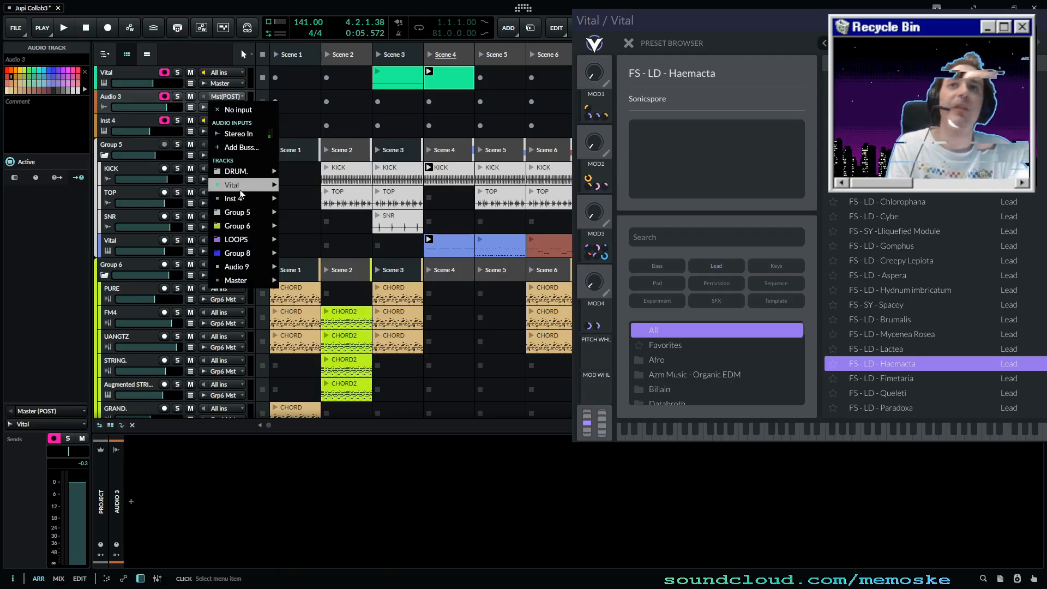
mouse_move(240, 188)
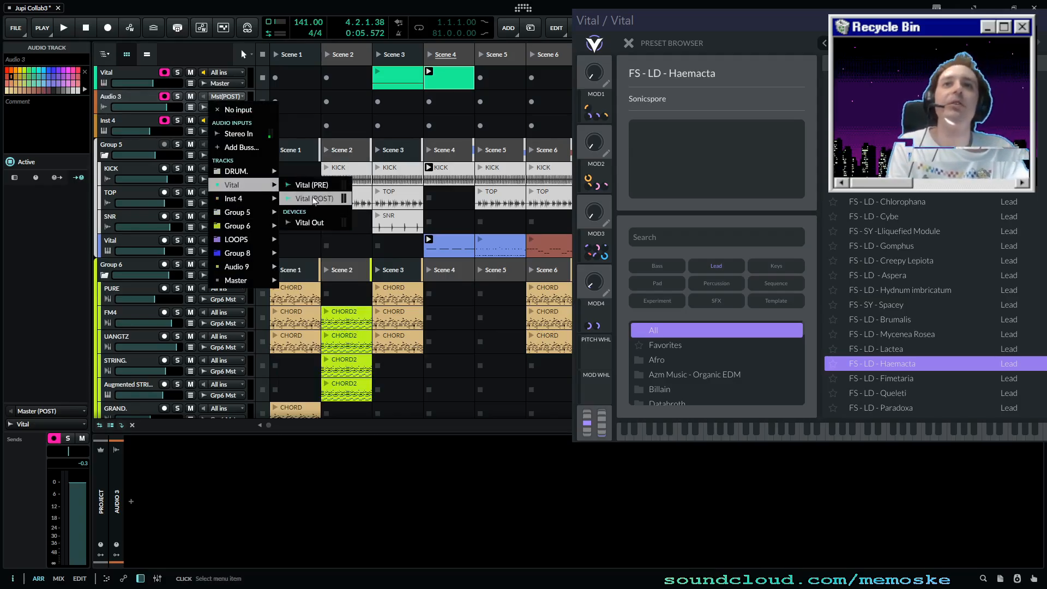
click(315, 198)
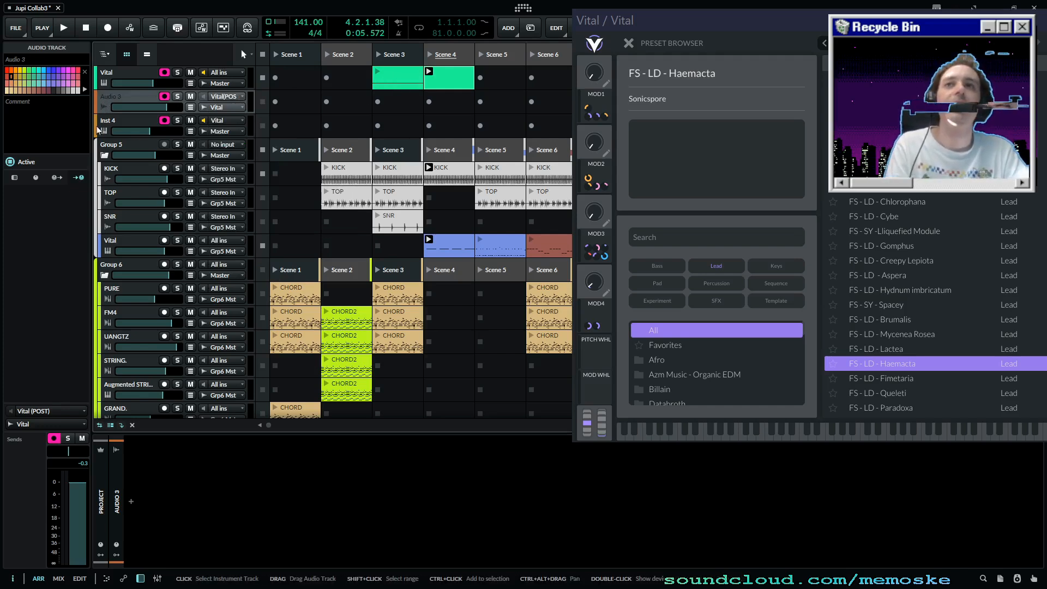
- Examine the note input choices of the Inst 4 track, keeping Vital as its source
click(182, 118)
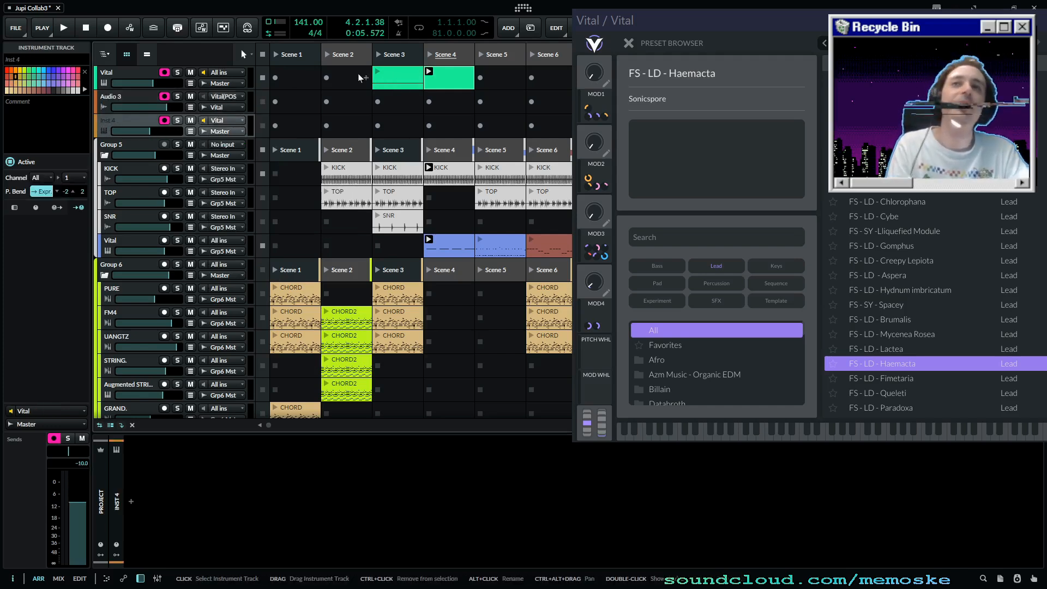
click(219, 120)
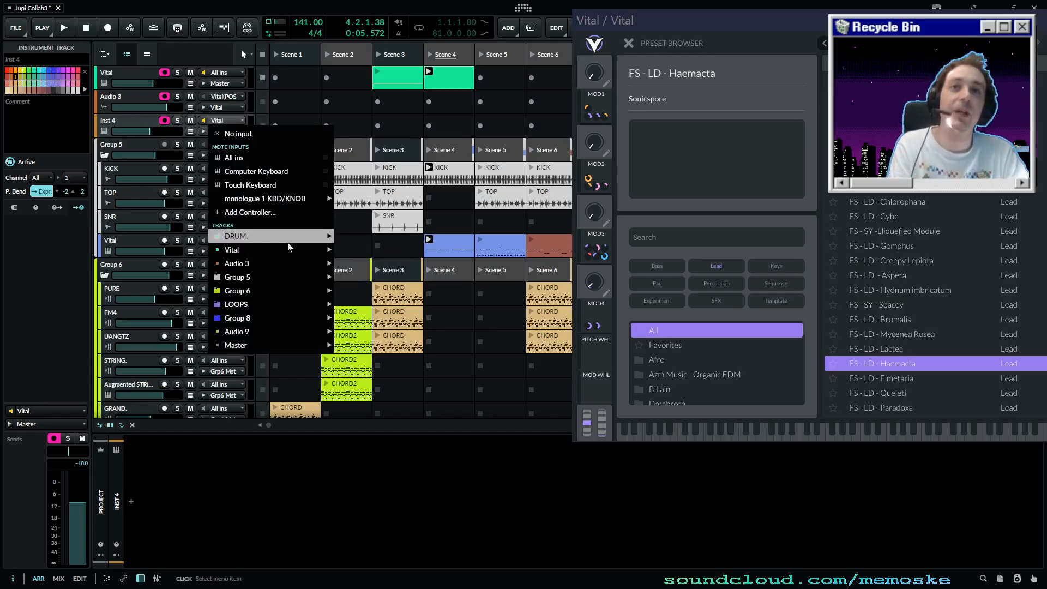
click(119, 122)
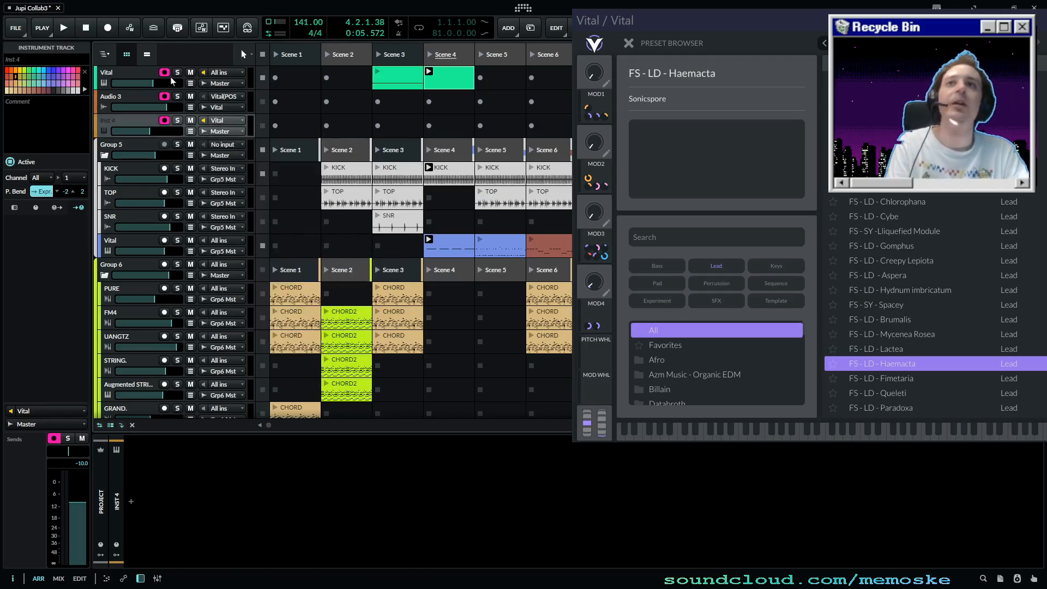
- Duplicate Scene 4 and move the top Vital track's Scene 3 clip into Scene 4
click(386, 76)
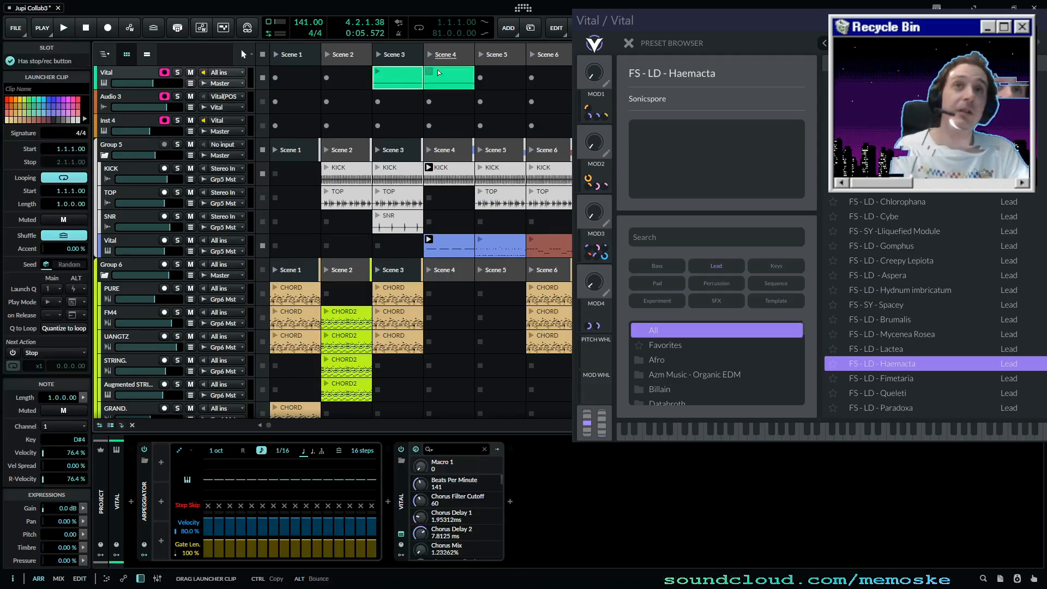
click(442, 54)
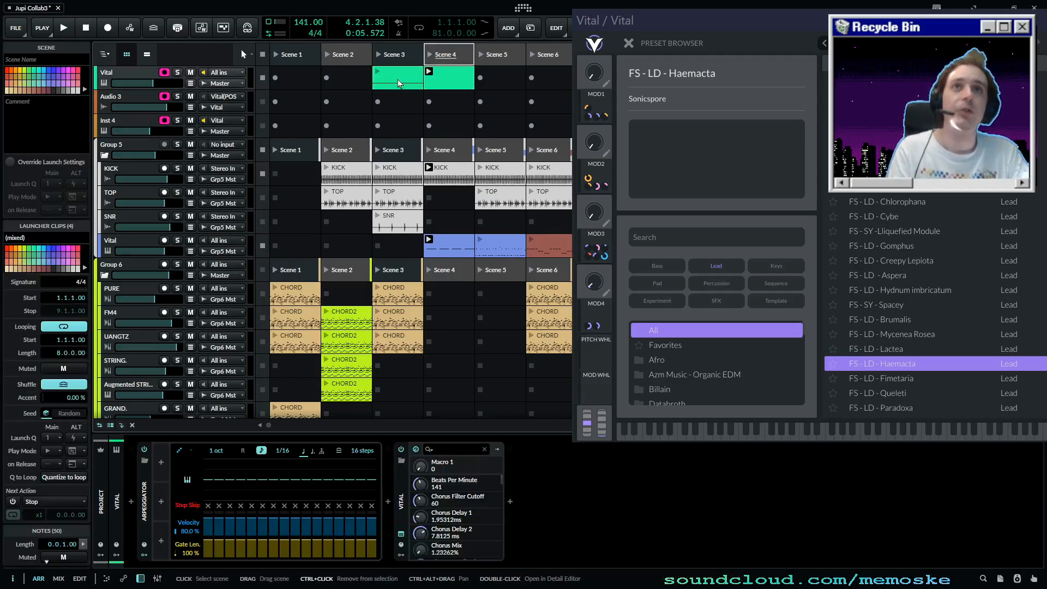
key(ctrl+d)
drag(396, 84, 447, 80)
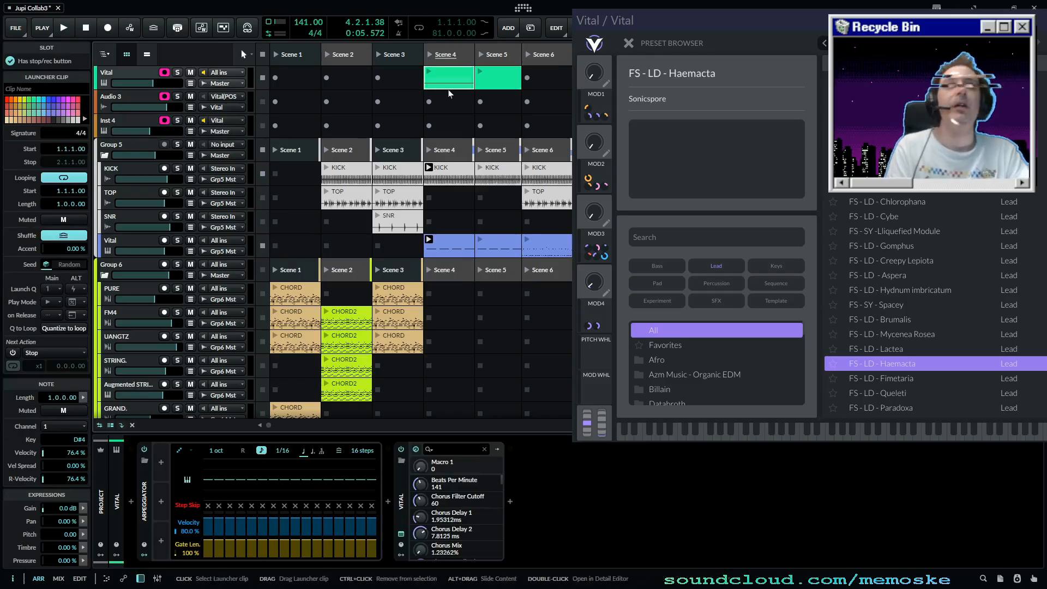
- Open the top Vital track's Scene 4 clip in the note editor and examine its note
drag(459, 116, 403, 116)
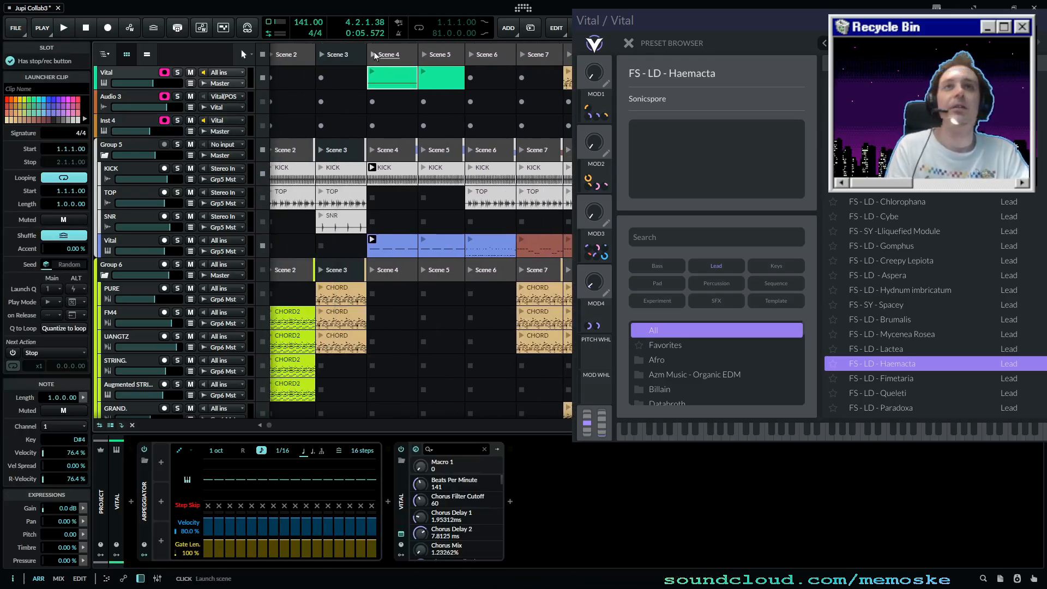
double_click(395, 76)
key(Tab)
scroll(295, 139, down, 6)
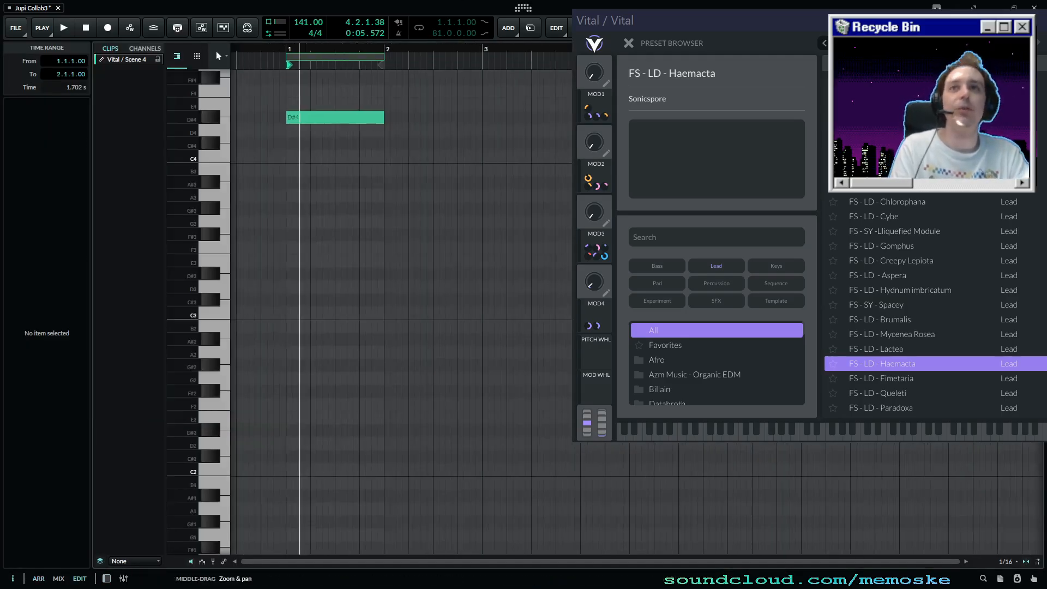
key(Tab)
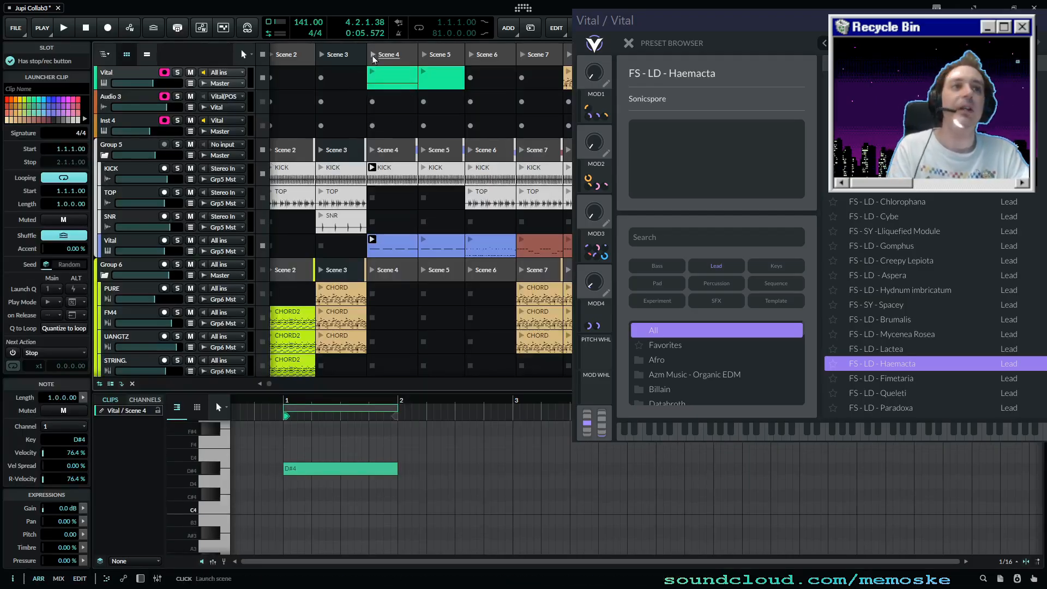
- Disarm the top Vital track for recording
click(134, 102)
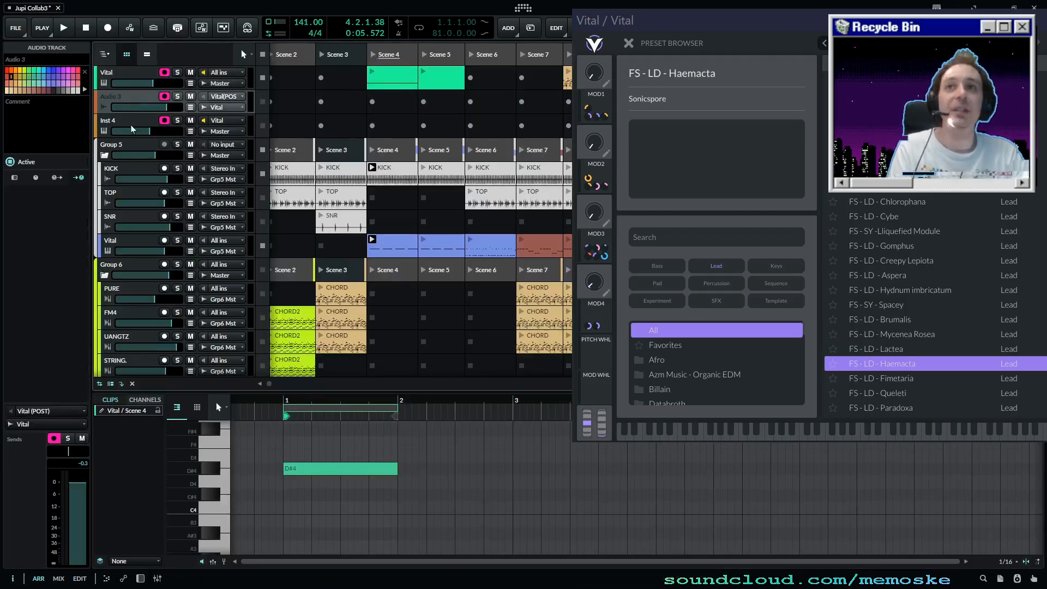
click(163, 73)
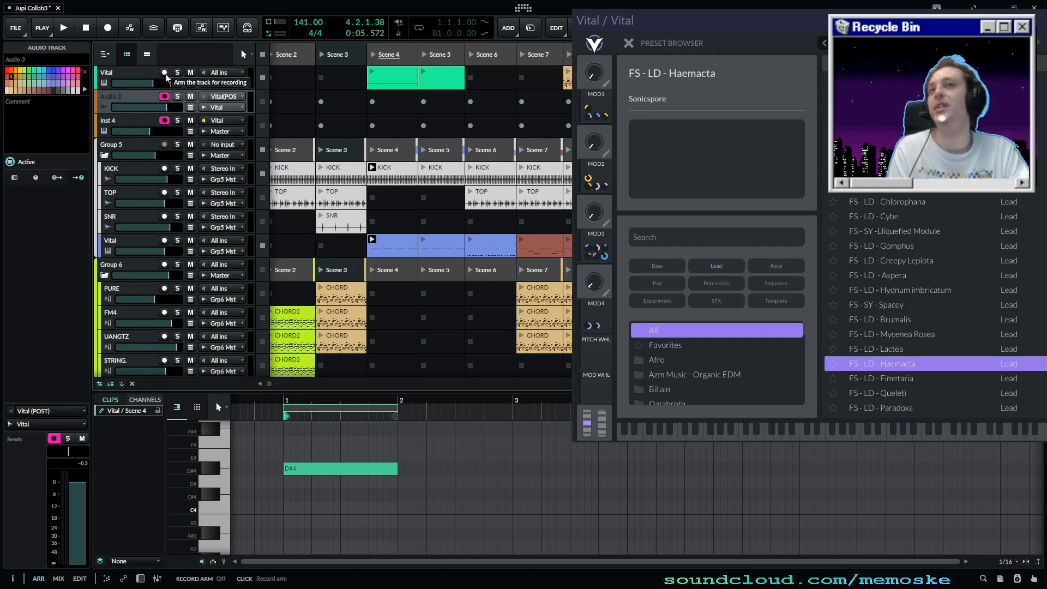
click(166, 75)
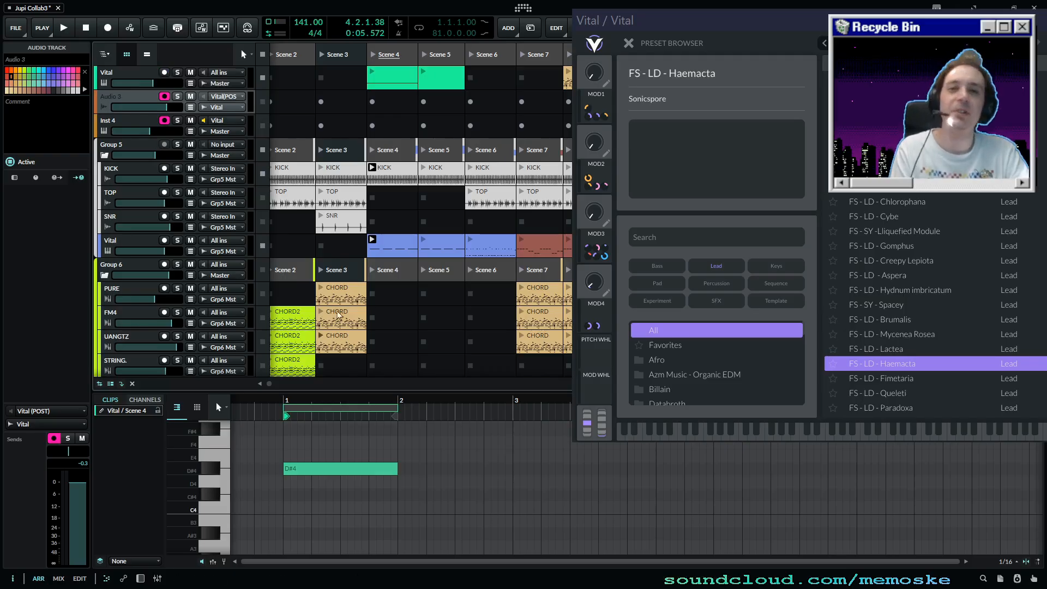
- Show the device chains and review the Audio 3, Inst 4 and top Vital tracks
double_click(123, 95)
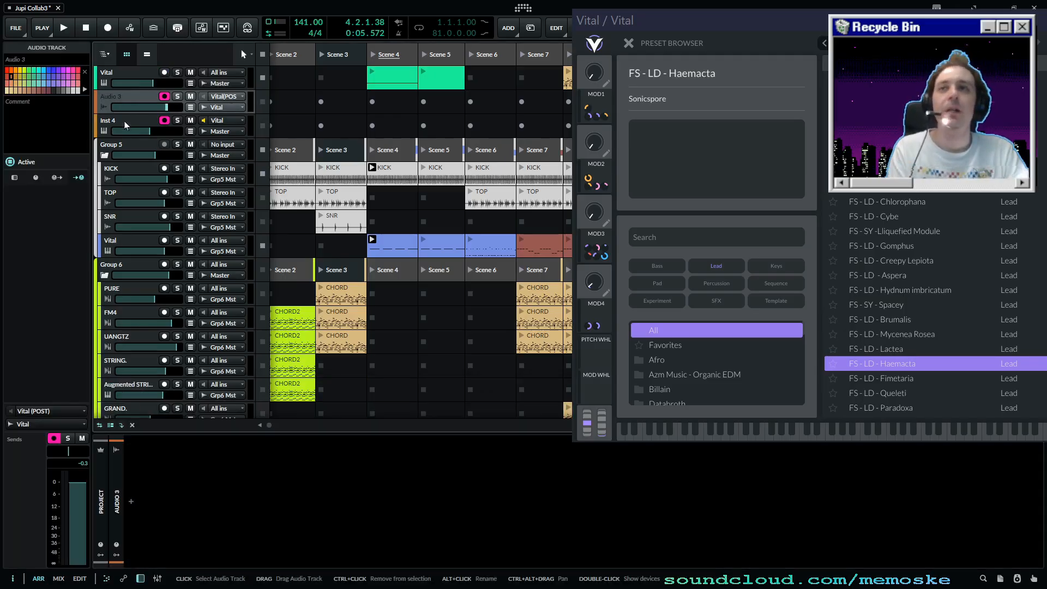
click(123, 120)
click(118, 73)
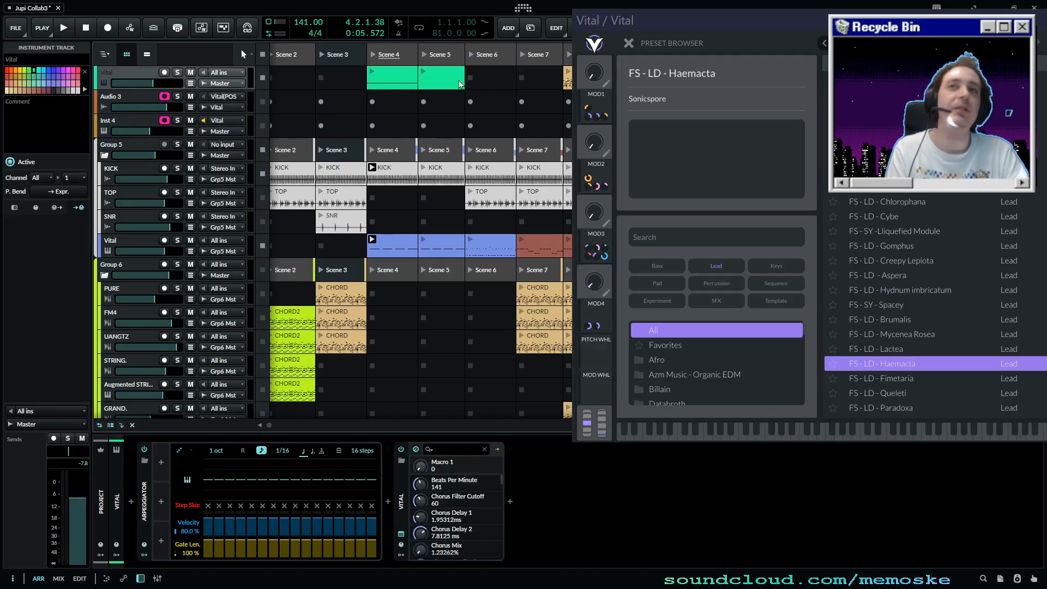
right_click(372, 103)
click(336, 91)
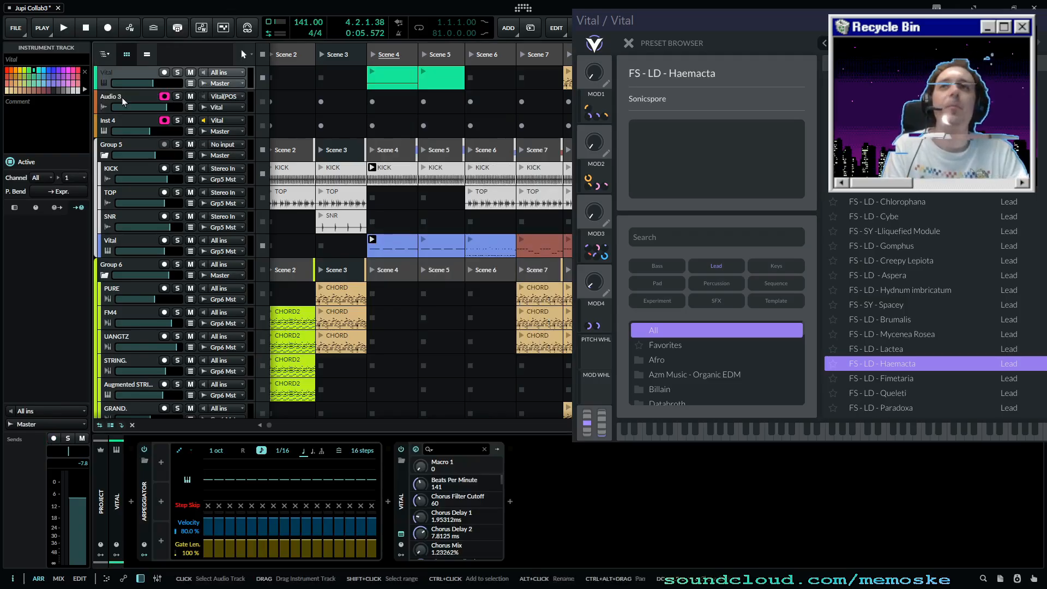
click(120, 128)
click(127, 77)
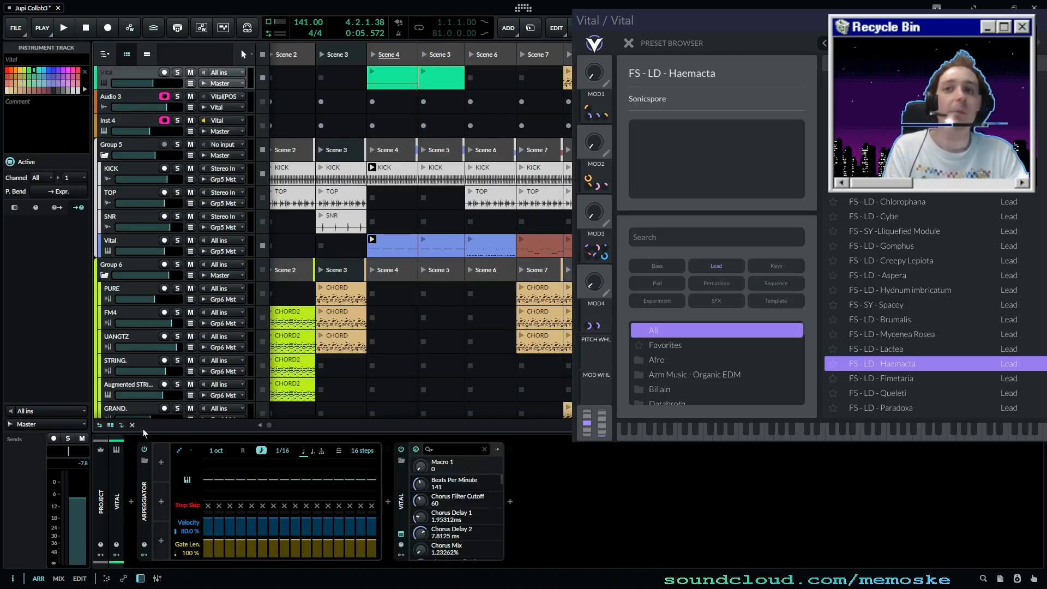
- Move the Vital window further over the launcher and look through the Lead presets
click(403, 514)
drag(617, 25, 386, 16)
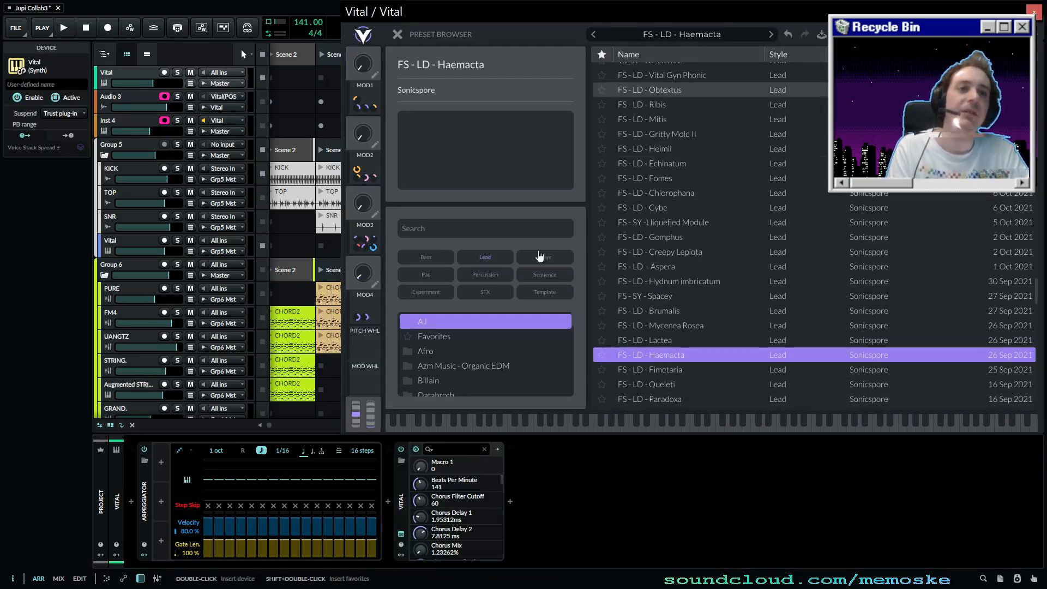
drag(555, 18, 400, 18)
scroll(540, 246, up, 5)
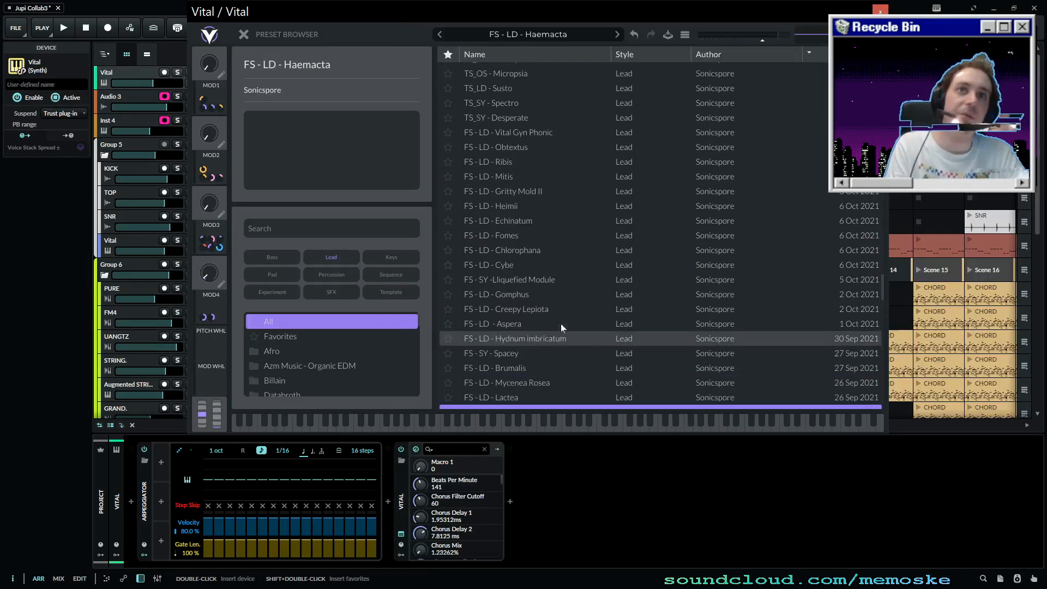
scroll(554, 297, up, 3)
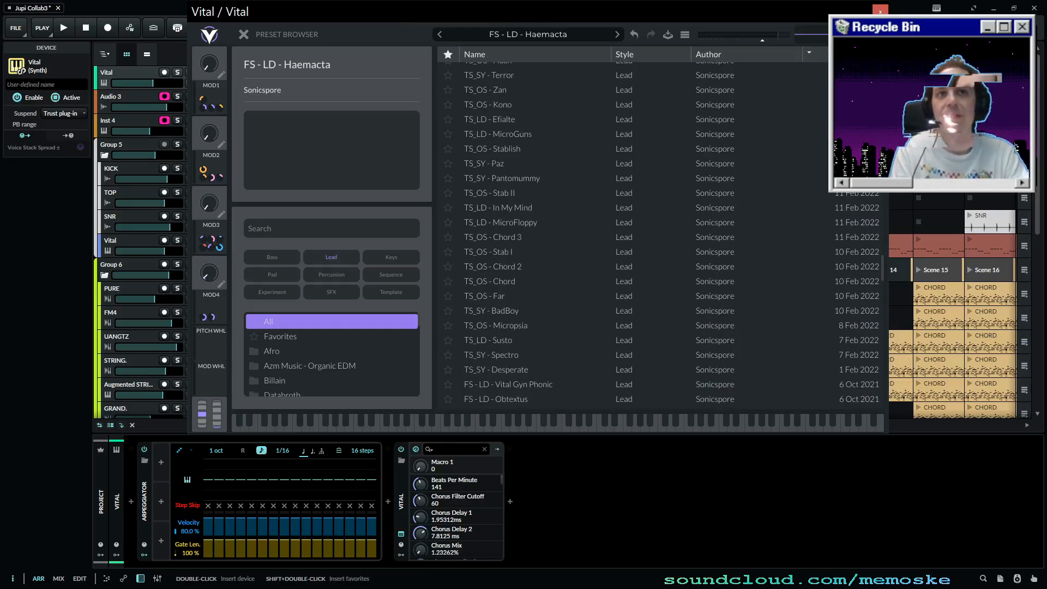
click(328, 294)
click(274, 278)
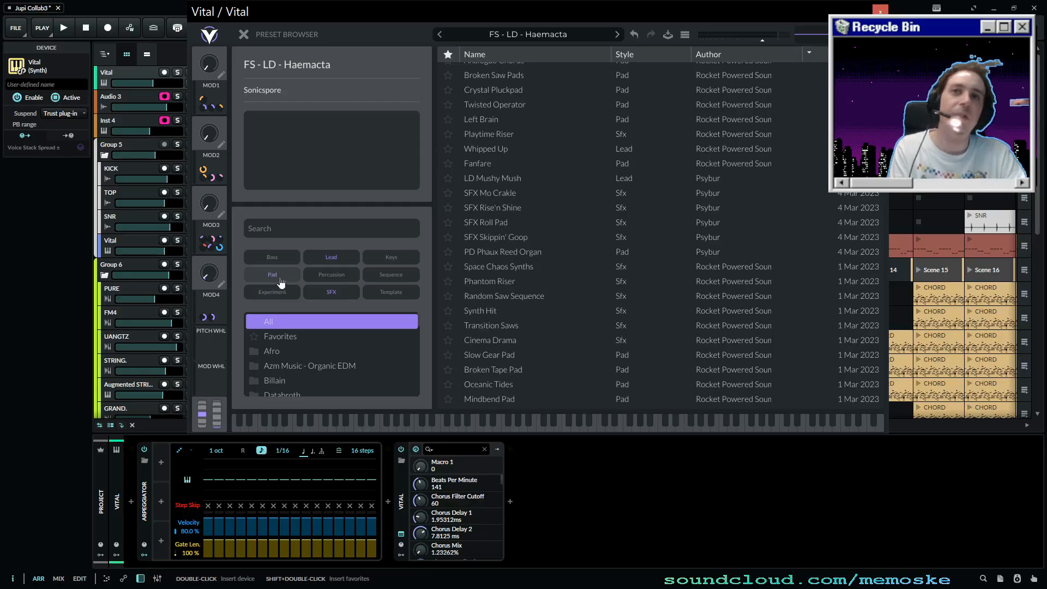
click(273, 278)
click(322, 294)
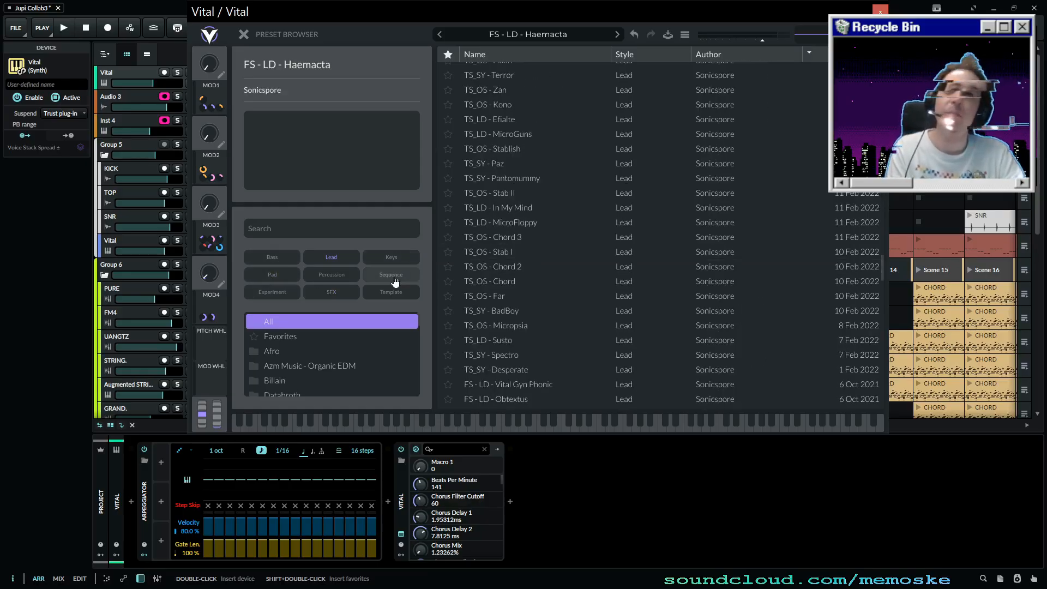
- Add the Sequence style to the Lead preset filter and load the LD Vocal Synth Lead preset
click(395, 279)
scroll(518, 279, up, 4)
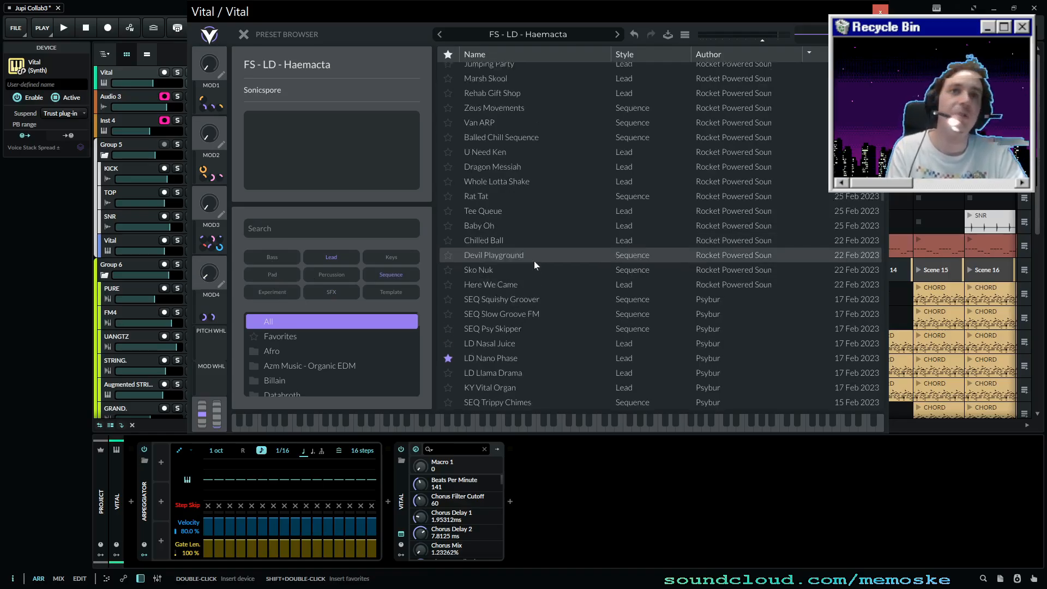
scroll(509, 300, down, 10)
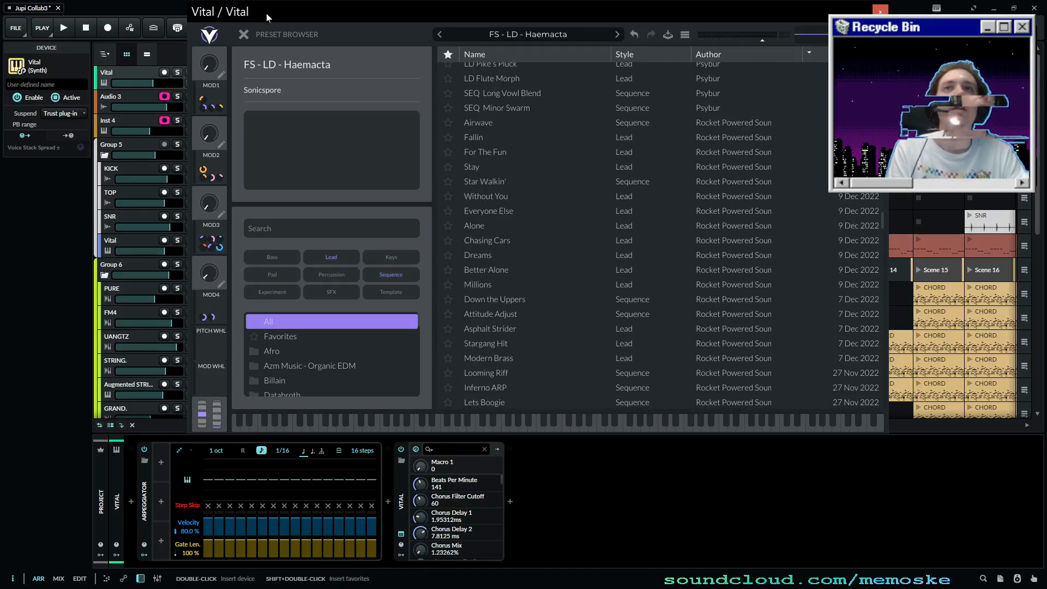
drag(296, 14, 268, 26)
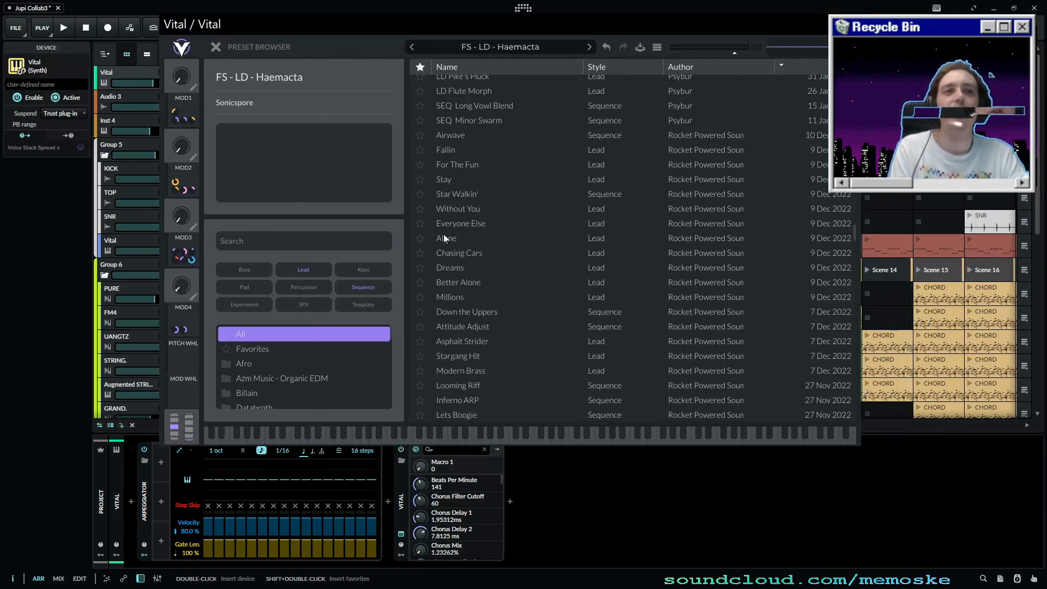
scroll(443, 234, up, 6)
scroll(600, 218, up, 3)
click(742, 271)
scroll(845, 206, up, 6)
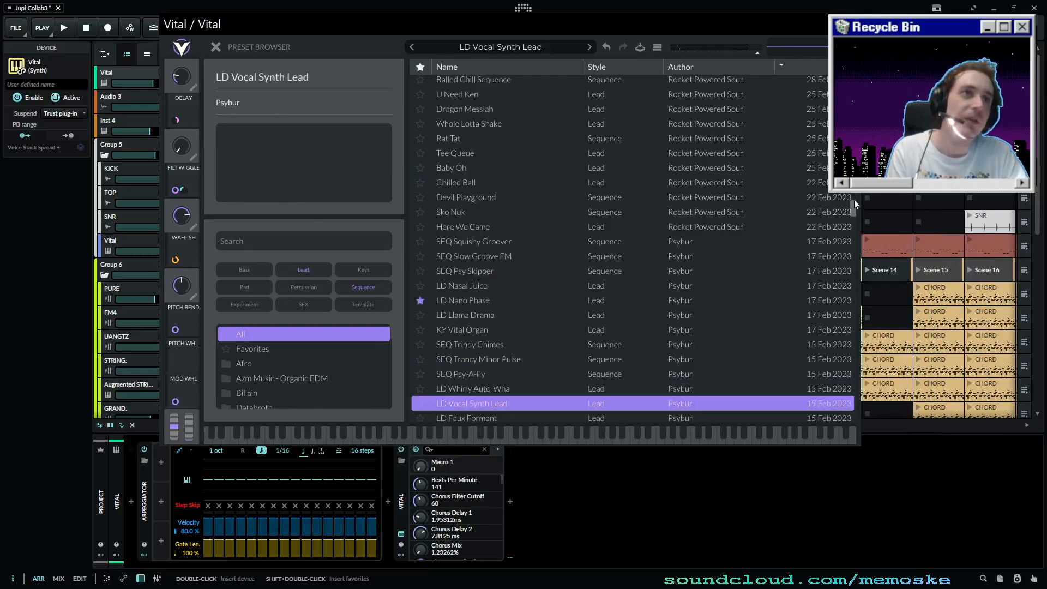
- Move the Vital window down to uncover the Audio 3 and Inst 4 launcher rows and load the FS - SQ - Smoke preset
drag(853, 164, 850, 316)
drag(303, 30, 274, 146)
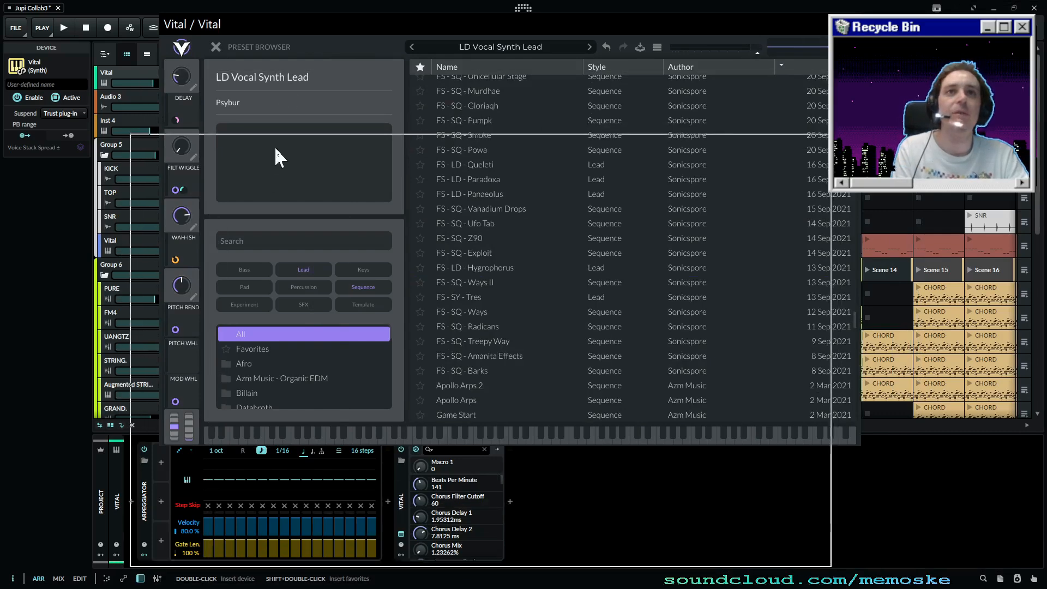
click(437, 251)
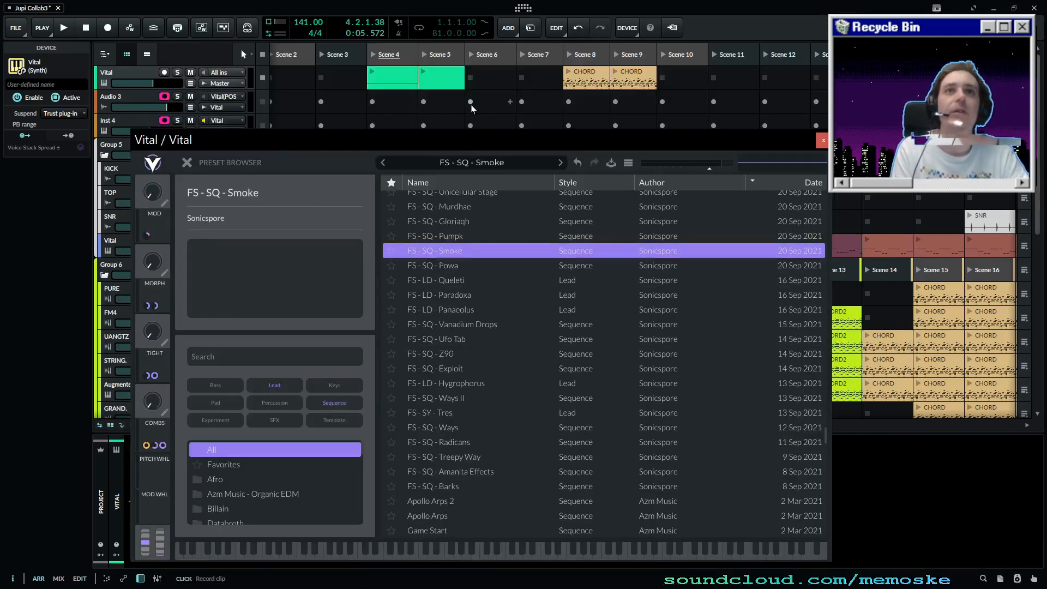
- Start recording in the Scene 6 slots of Audio 3 and Inst 4 and launch the top Vital track's Scene 4 clip
click(468, 127)
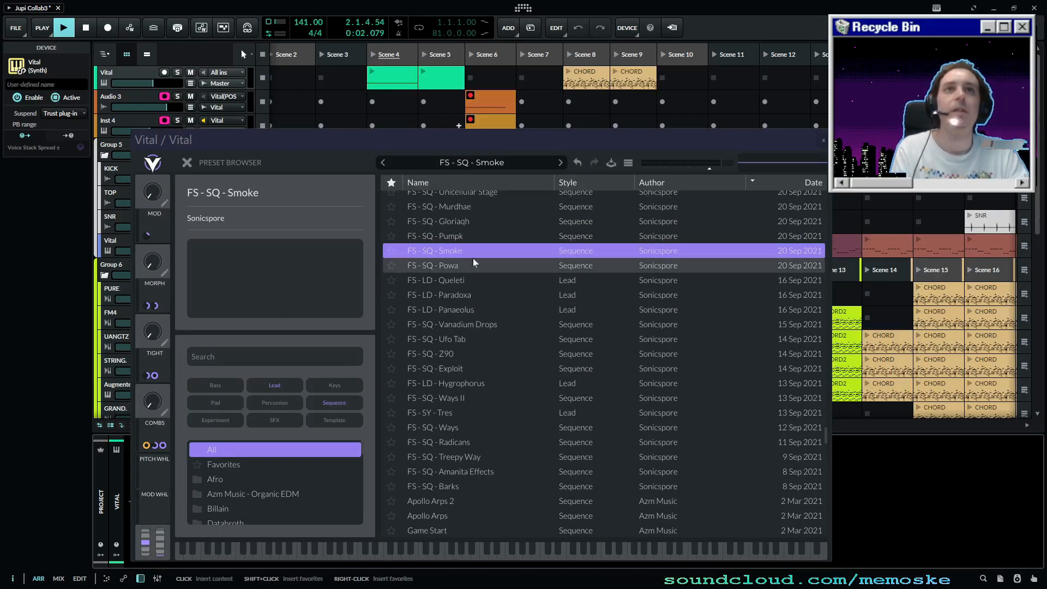
click(375, 76)
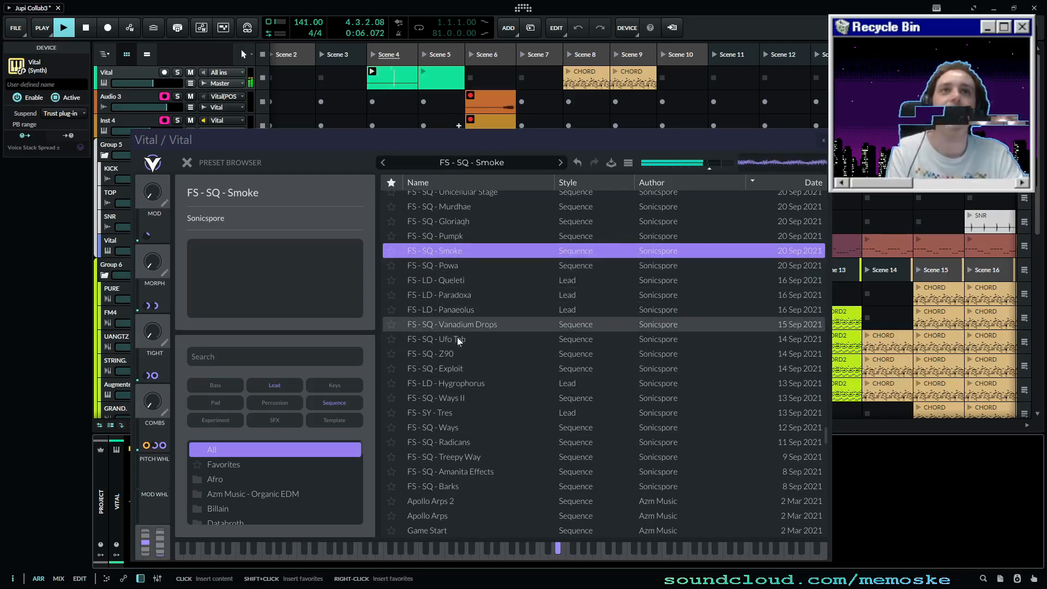
- Switch rapidly among the FS lead and sequence presets from September and early October 2021, such as Powa, Ilarious and Fimetaria, while recording
click(456, 322)
click(453, 368)
click(450, 281)
click(456, 341)
click(460, 398)
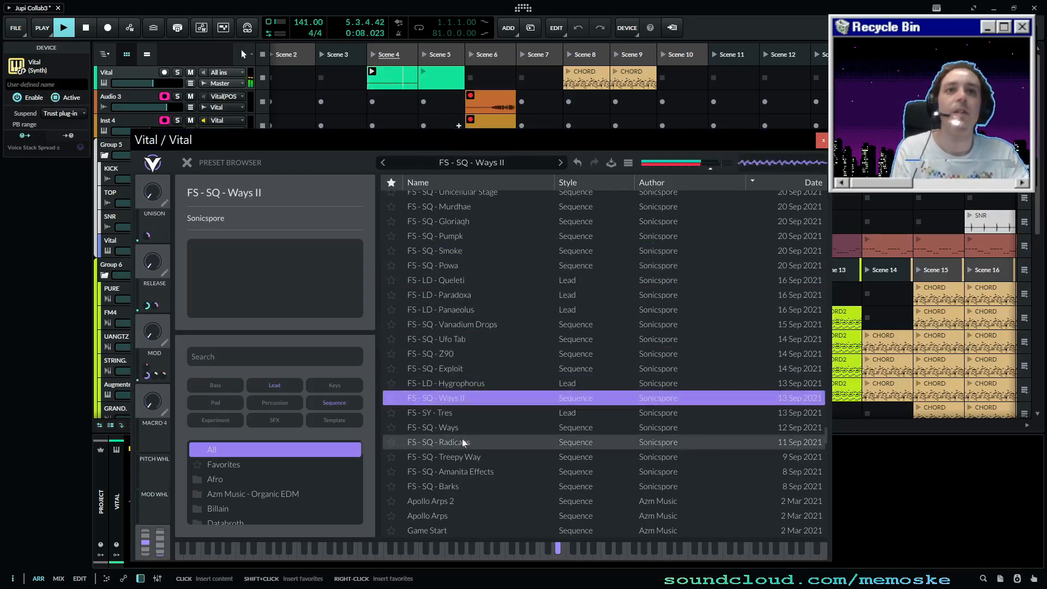
click(463, 441)
click(459, 457)
click(456, 237)
click(453, 428)
click(462, 267)
click(453, 457)
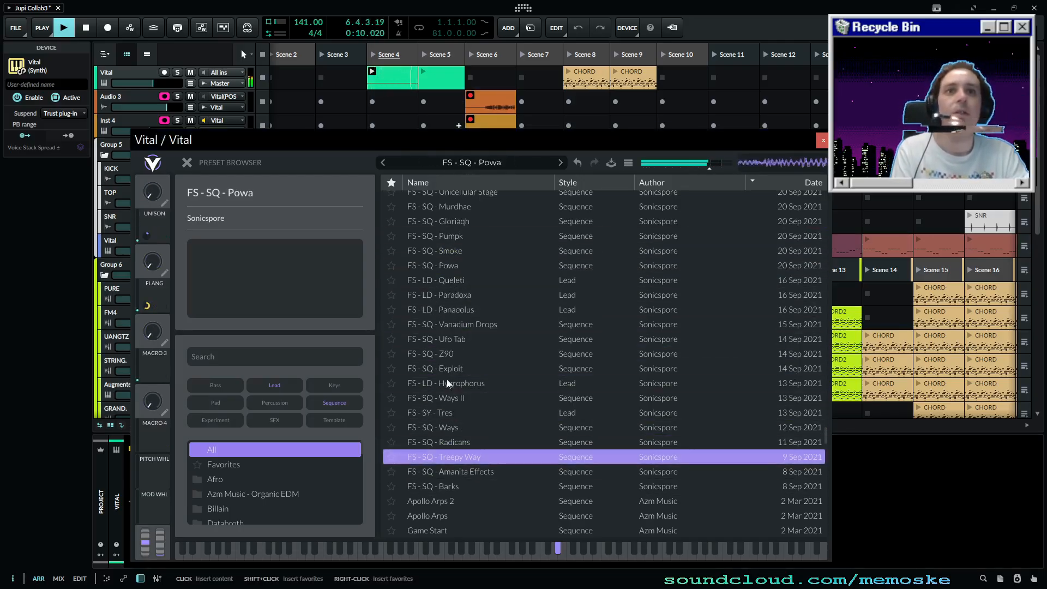
click(446, 383)
click(441, 325)
click(441, 383)
click(443, 339)
click(441, 369)
click(442, 412)
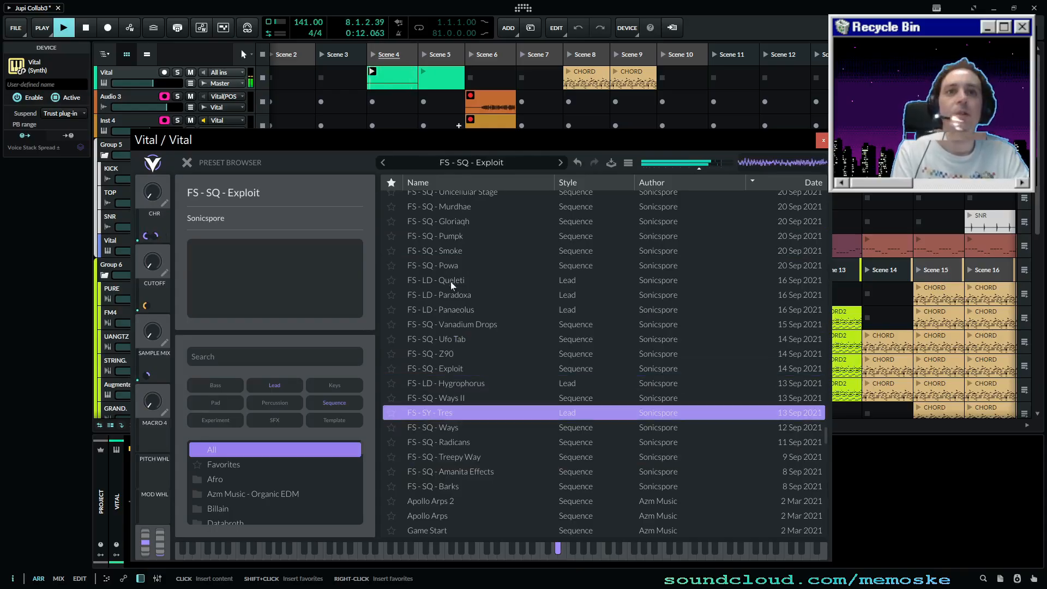
click(451, 282)
click(449, 398)
click(446, 266)
click(443, 223)
scroll(438, 317, up, 4)
click(448, 265)
click(453, 439)
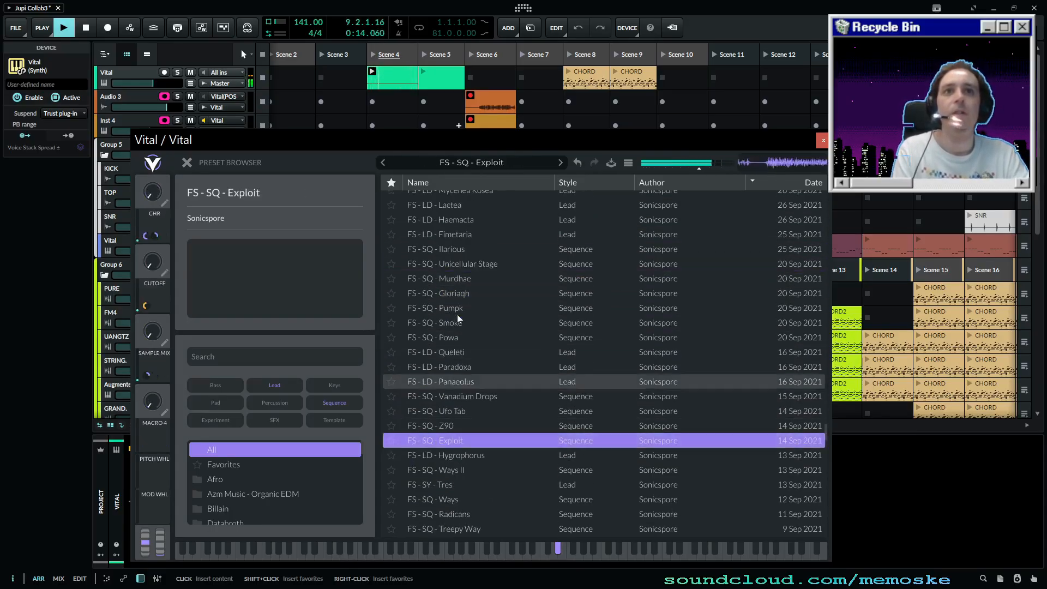
click(456, 308)
scroll(452, 298, up, 1)
scroll(452, 295, up, 2)
click(453, 301)
click(452, 291)
click(452, 274)
click(452, 260)
click(444, 434)
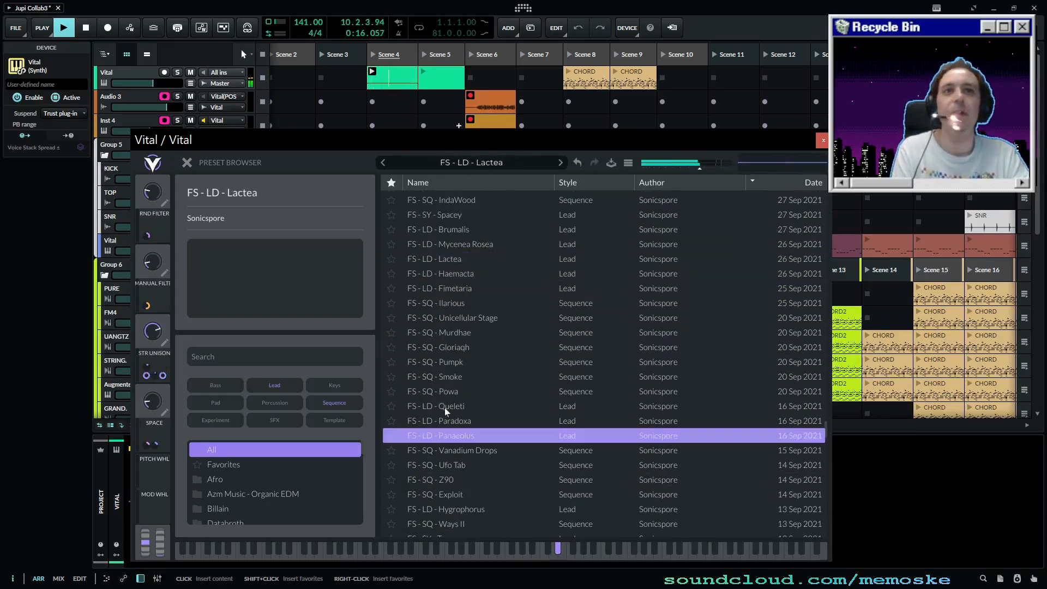
click(446, 289)
scroll(446, 267, up, 1)
scroll(444, 264, up, 1)
click(443, 264)
click(444, 310)
click(444, 281)
click(443, 310)
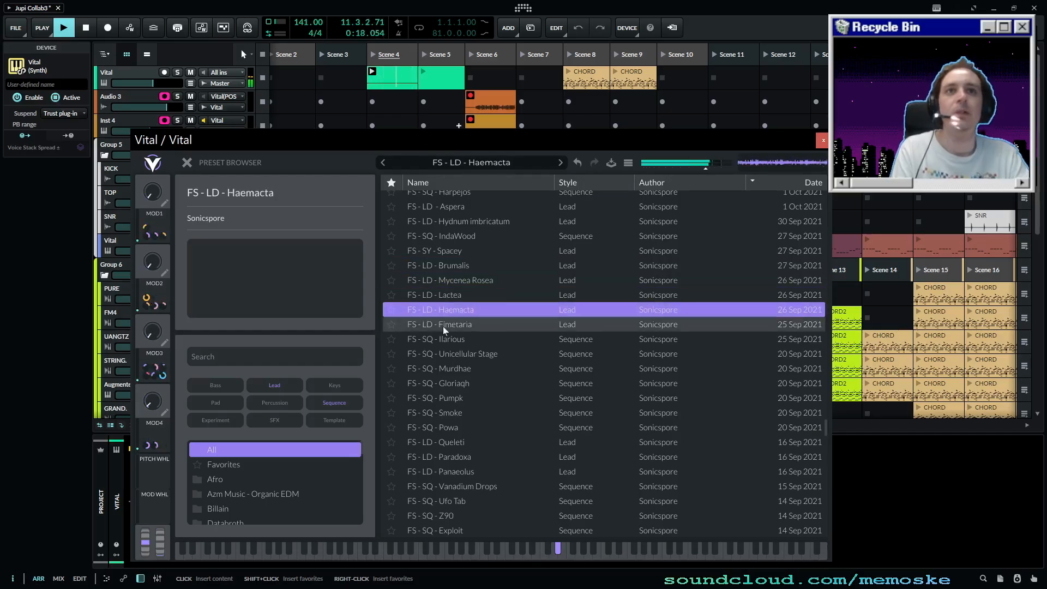
click(444, 326)
click(450, 399)
click(444, 339)
click(443, 278)
click(445, 339)
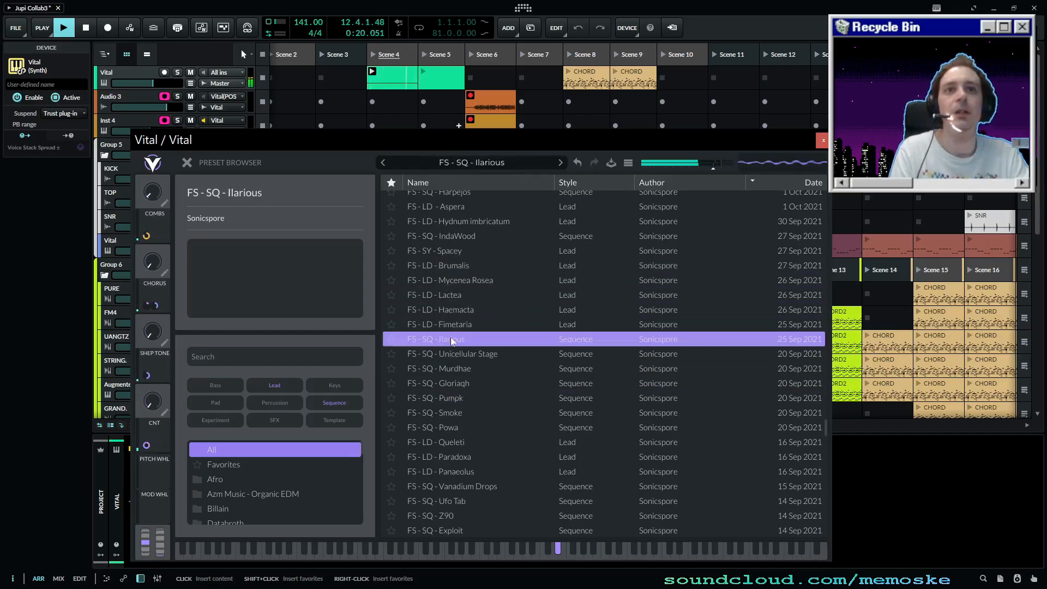
click(445, 295)
click(446, 281)
click(445, 339)
click(443, 428)
click(442, 485)
click(441, 428)
click(441, 325)
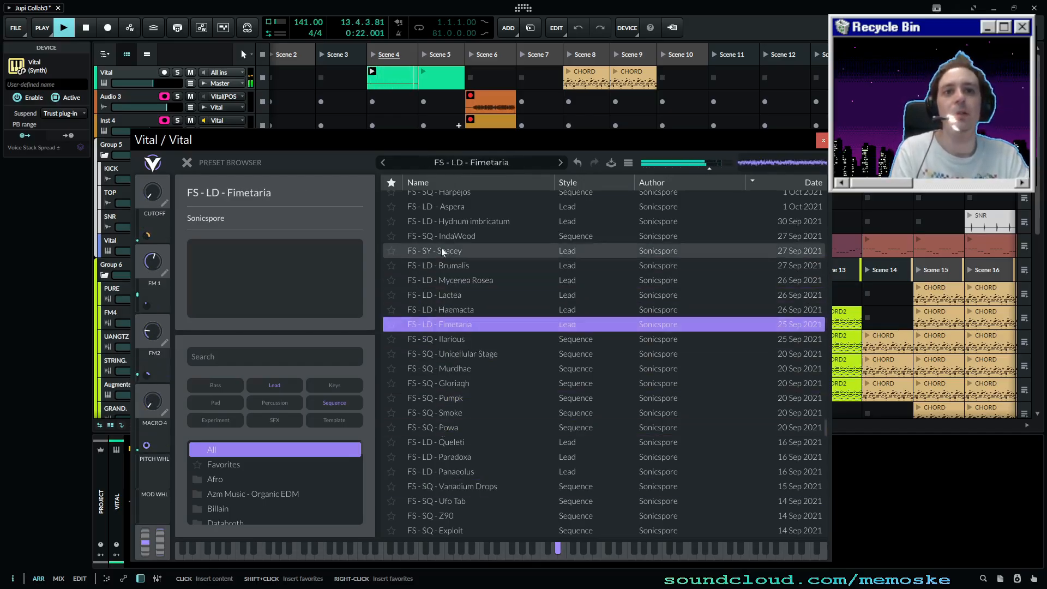
click(443, 237)
scroll(447, 349, up, 3)
scroll(450, 416, down, 2)
click(464, 203)
click(462, 215)
click(453, 244)
click(439, 404)
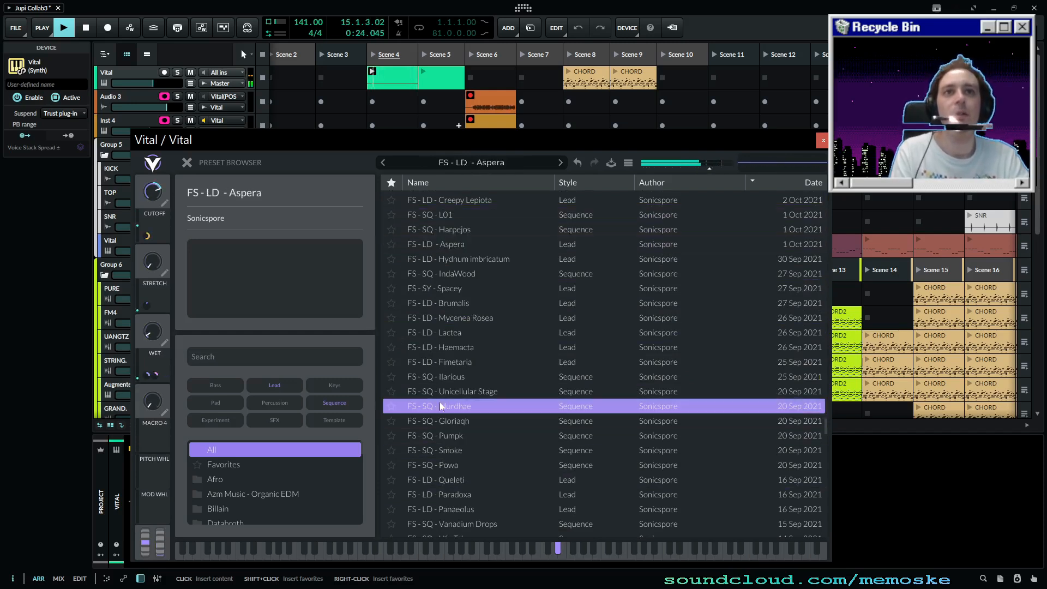
click(438, 303)
click(439, 259)
click(447, 243)
click(450, 420)
click(454, 243)
click(451, 375)
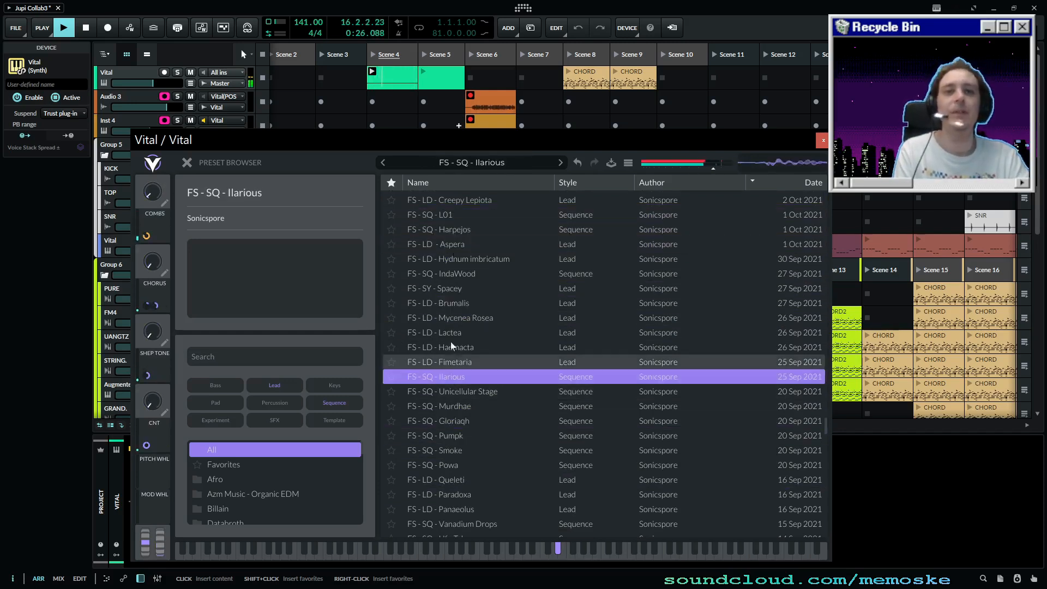
click(451, 332)
click(451, 302)
click(444, 361)
click(444, 435)
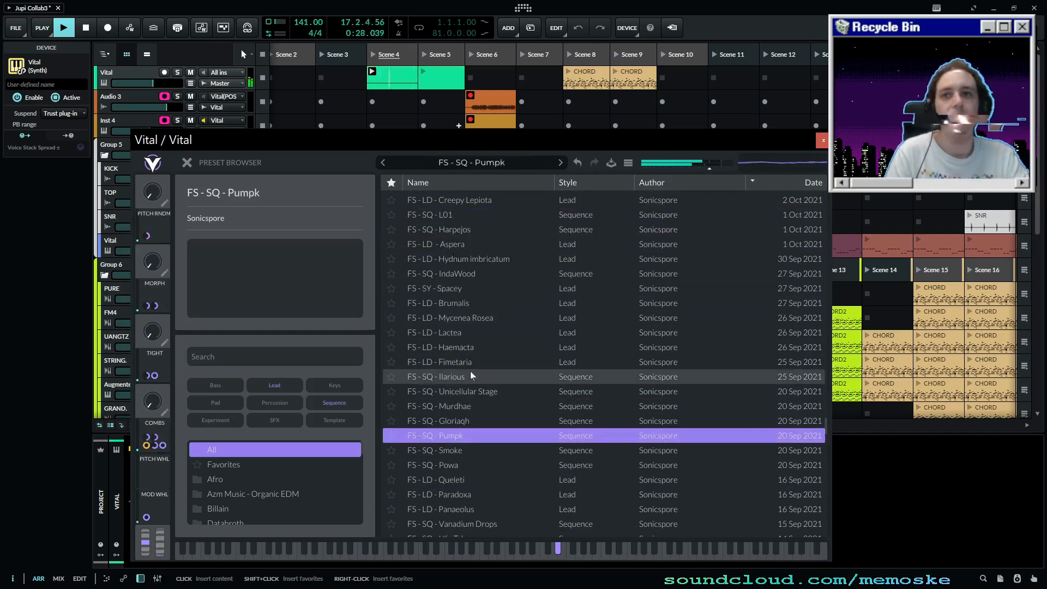
click(462, 319)
click(454, 362)
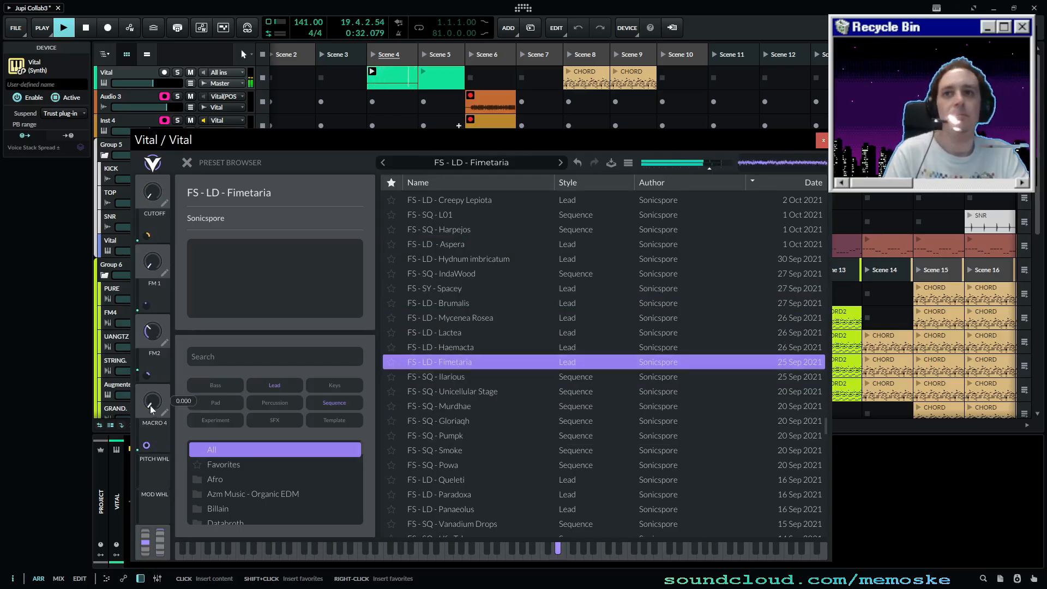
click(448, 244)
click(439, 420)
- Keep recording while jumping among the 6 October 2021 FS - LD presets, such as Heimii, Fomes and Obtextus
scroll(416, 289, up, 2)
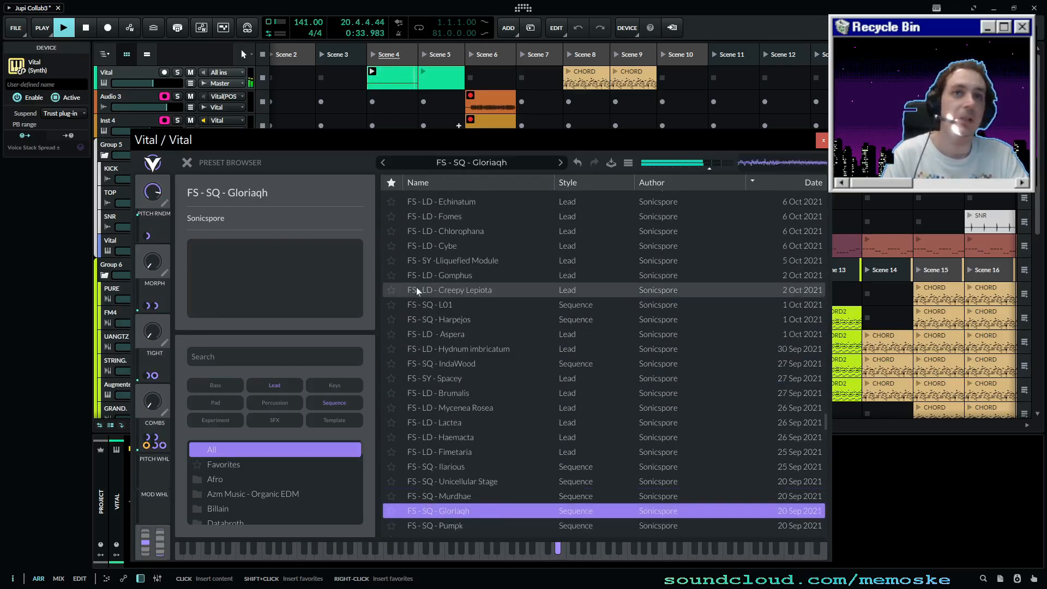
scroll(417, 290, up, 2)
click(464, 260)
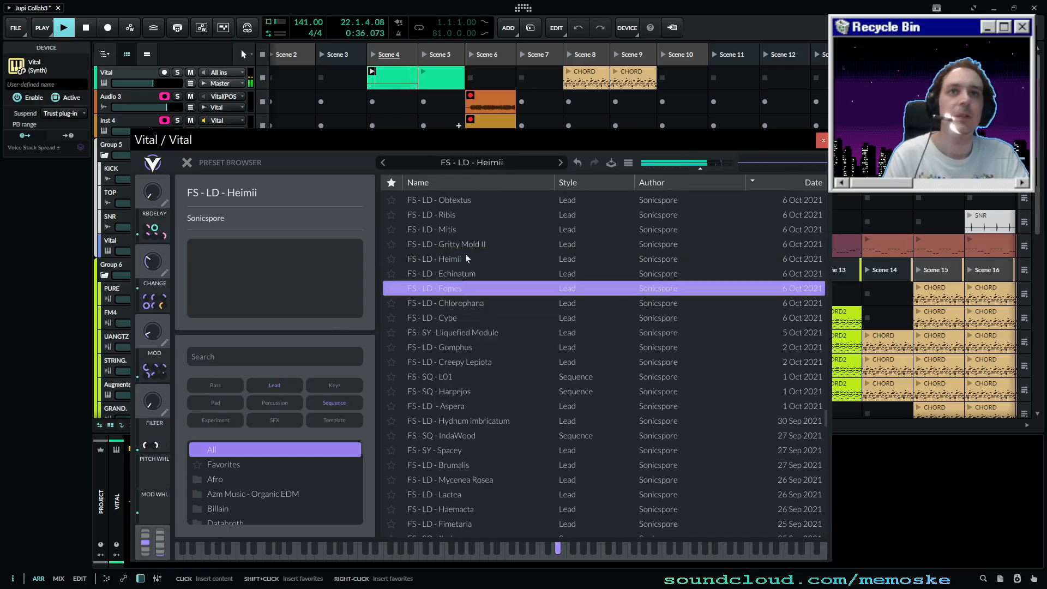
click(466, 245)
click(457, 289)
click(459, 228)
scroll(461, 230, up, 2)
click(476, 272)
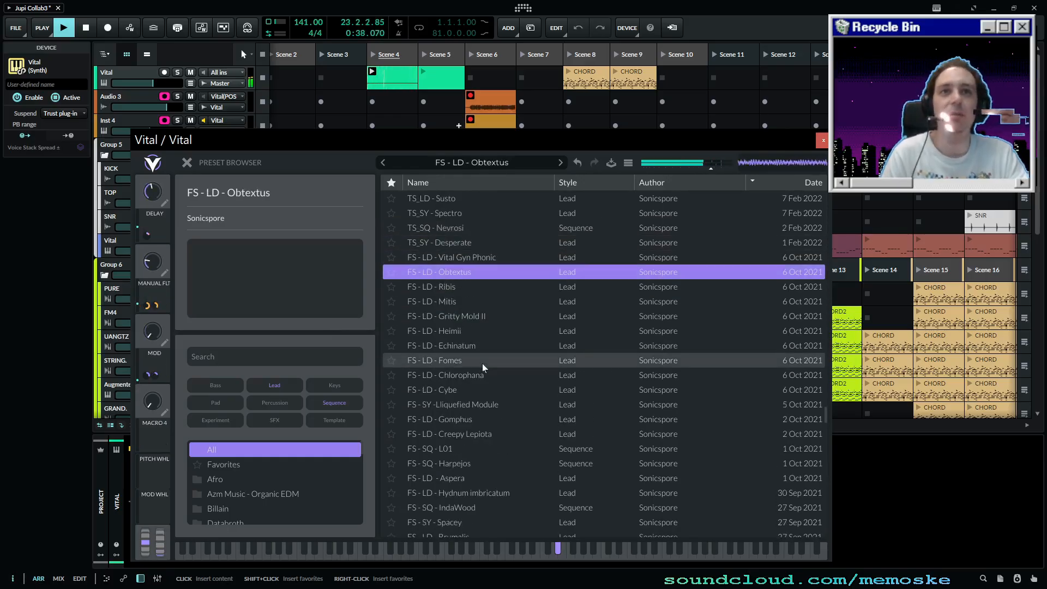
click(482, 362)
click(466, 257)
click(463, 214)
click(459, 302)
click(452, 375)
click(442, 259)
click(440, 271)
- Continue the recording with quick changes among the TS presets, including Autonomous, Noize Attack and Metastasix, ending on TS_OS - Kake
scroll(443, 245, up, 4)
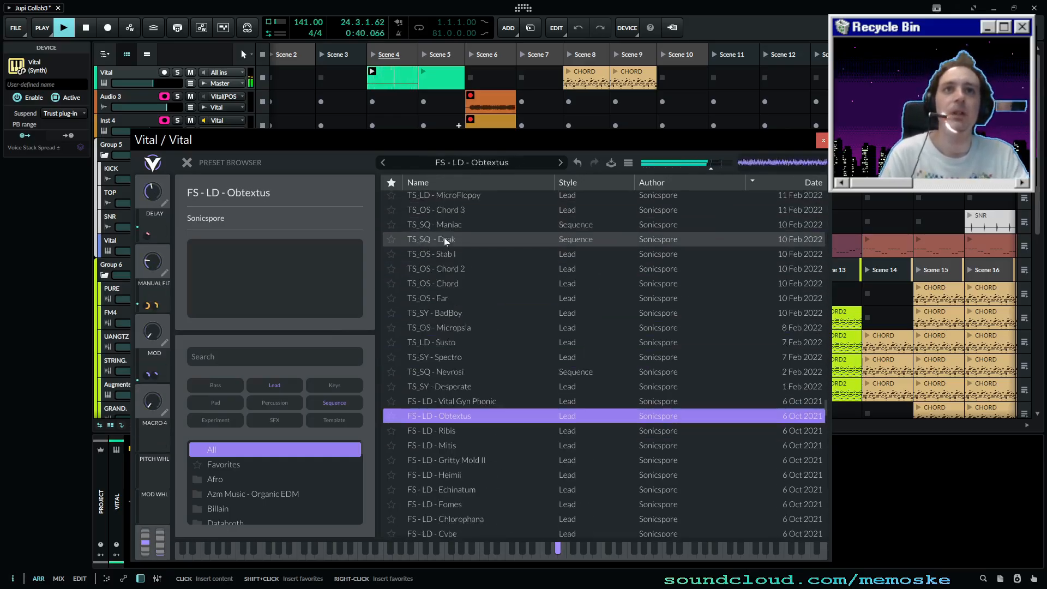
scroll(444, 239, up, 1)
click(447, 232)
click(446, 258)
scroll(437, 238, up, 15)
click(441, 210)
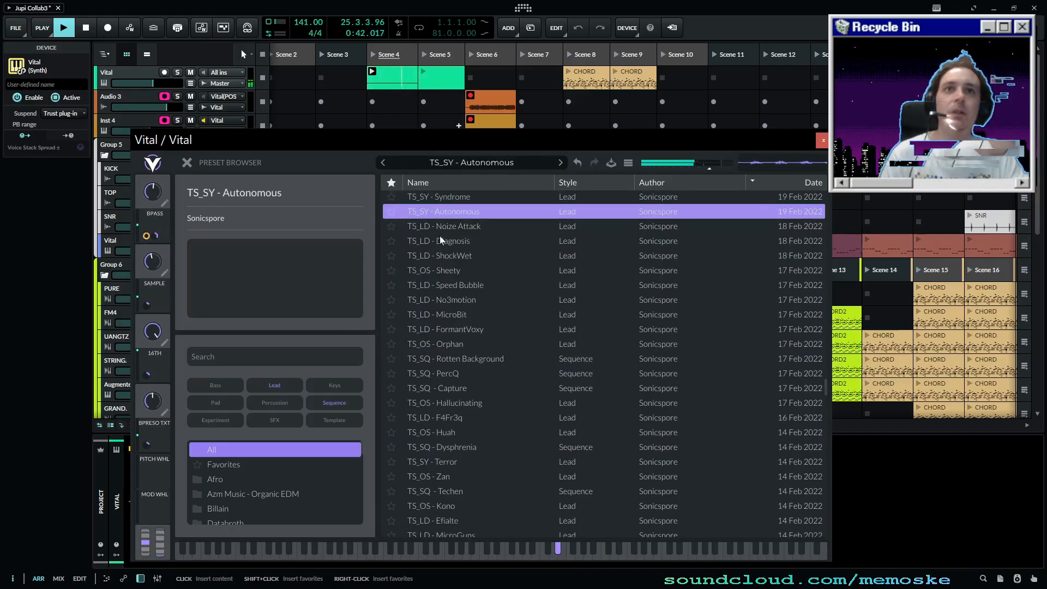
scroll(439, 235, up, 4)
click(440, 244)
click(440, 301)
click(441, 405)
click(439, 361)
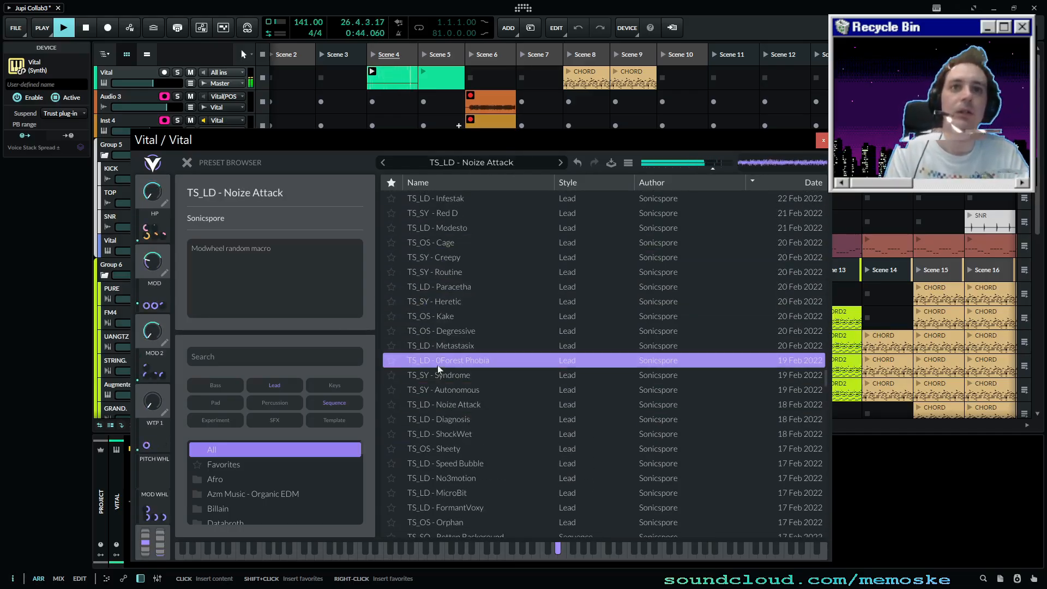
click(439, 375)
click(442, 287)
click(444, 213)
click(446, 272)
click(449, 345)
click(446, 228)
click(448, 345)
click(449, 316)
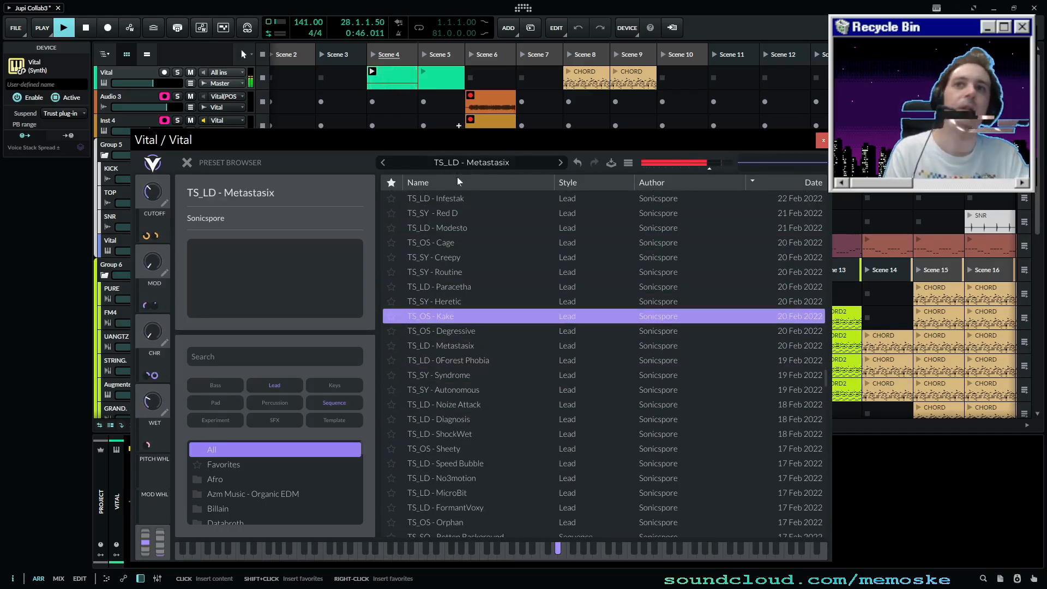
- Close Vital's preset browser and stop playback to end the recording
click(459, 164)
key(space)
- Open the recorded Audio 3 clip from Scene 6 in the audio editor and close the Vital window
double_click(493, 101)
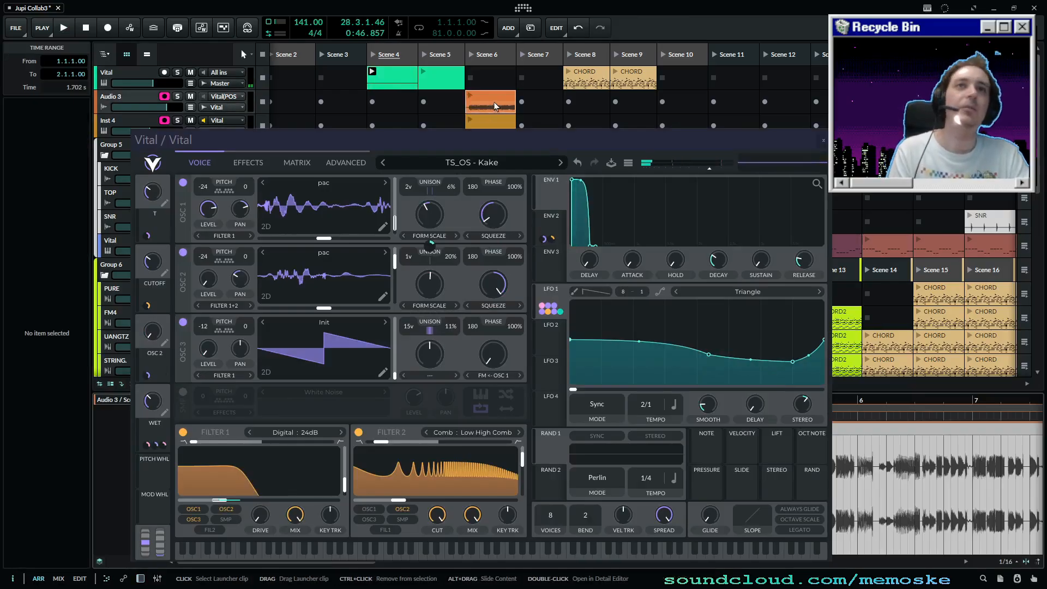
double_click(493, 102)
click(823, 140)
- Split the recorded audio event at 3.1, where the sound begins
drag(638, 248, 454, 284)
drag(456, 112, 349, 273)
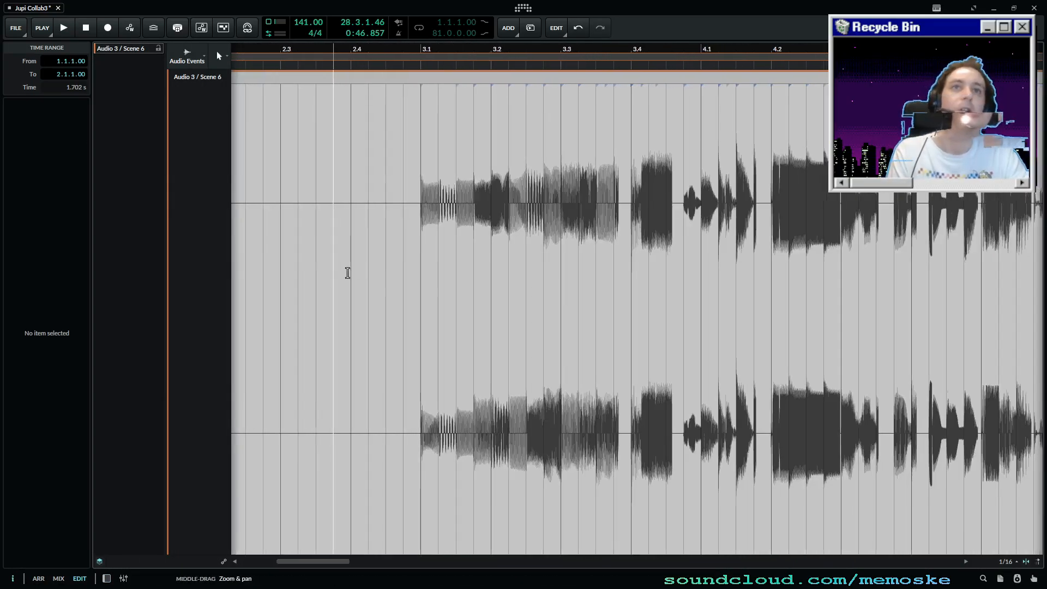
click(427, 284)
key(ctrl+e)
- Delete the silent event before 3.1 and show the Audio 3 clip in the detail editor below the clip launcher
drag(427, 280, 398, 51)
click(362, 80)
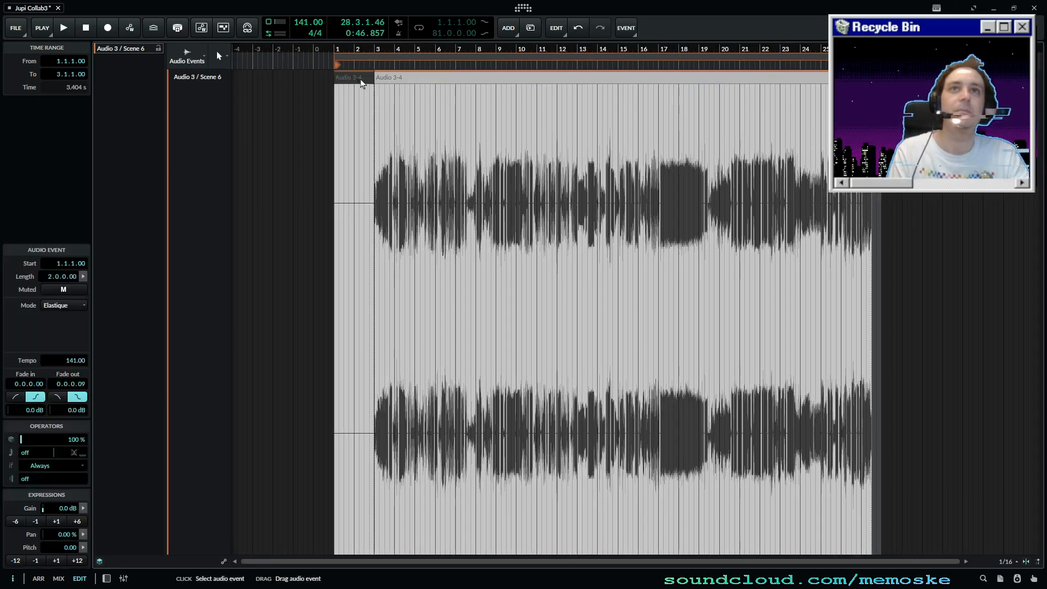
key(Delete)
drag(727, 125, 698, 152)
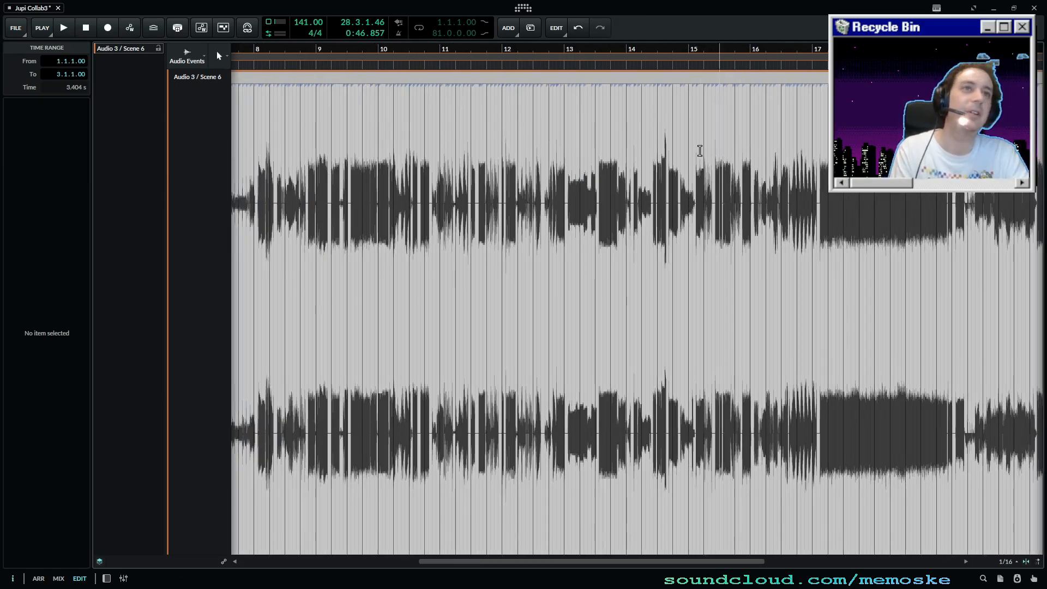
key(Tab)
double_click(479, 106)
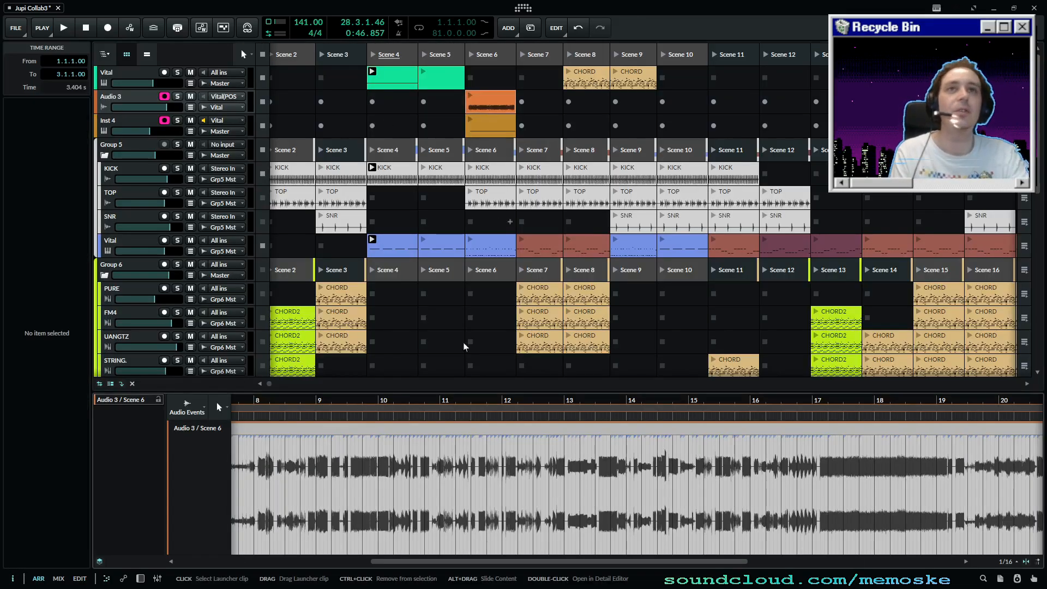
- Move the remaining audio event so it starts at 1.1.1.00 in the Audio 3 clip
drag(391, 491, 670, 414)
drag(559, 429, 609, 474)
key(ctrl+z)
drag(855, 432, 537, 460)
key(ctrl+z)
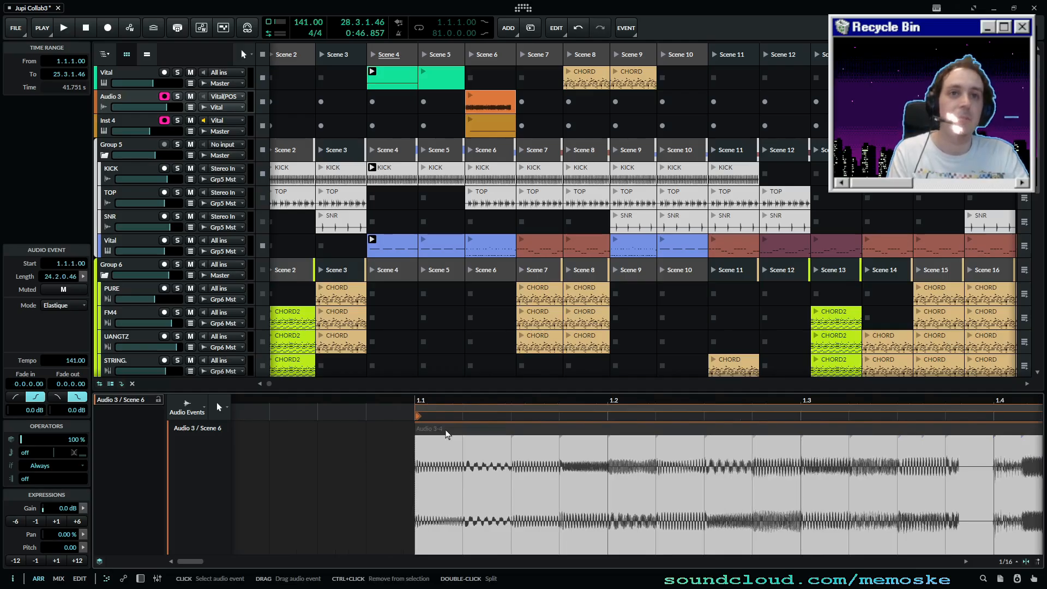
drag(447, 433, 398, 384)
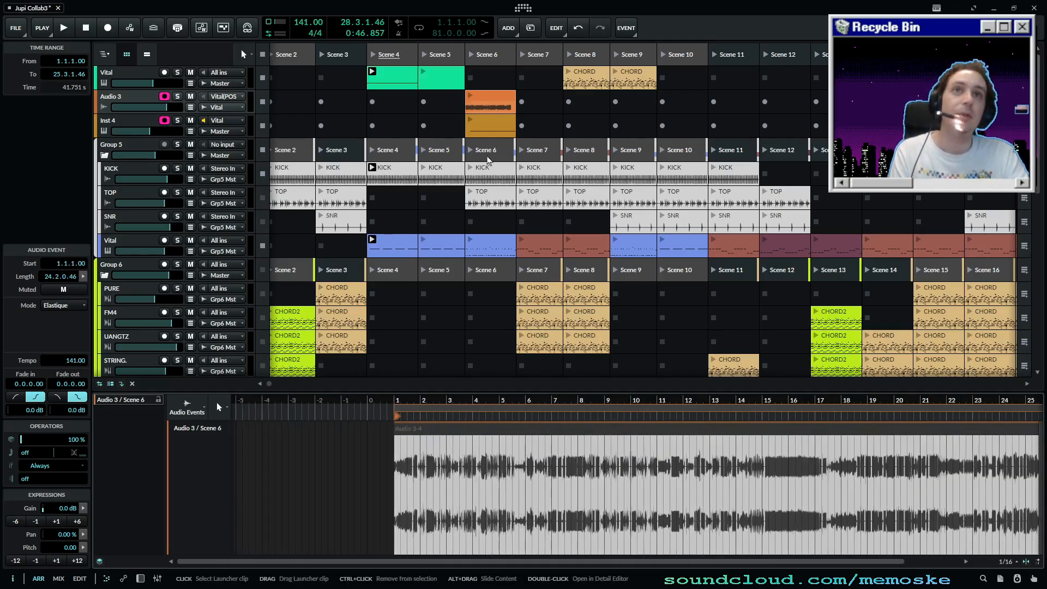
- Move the Inst 4 clip to Scene 7, the Audio 3 clip to Scene 4 and Vital's Scene 4 clip to Scene 3, and audition Scene 4
drag(488, 125, 537, 126)
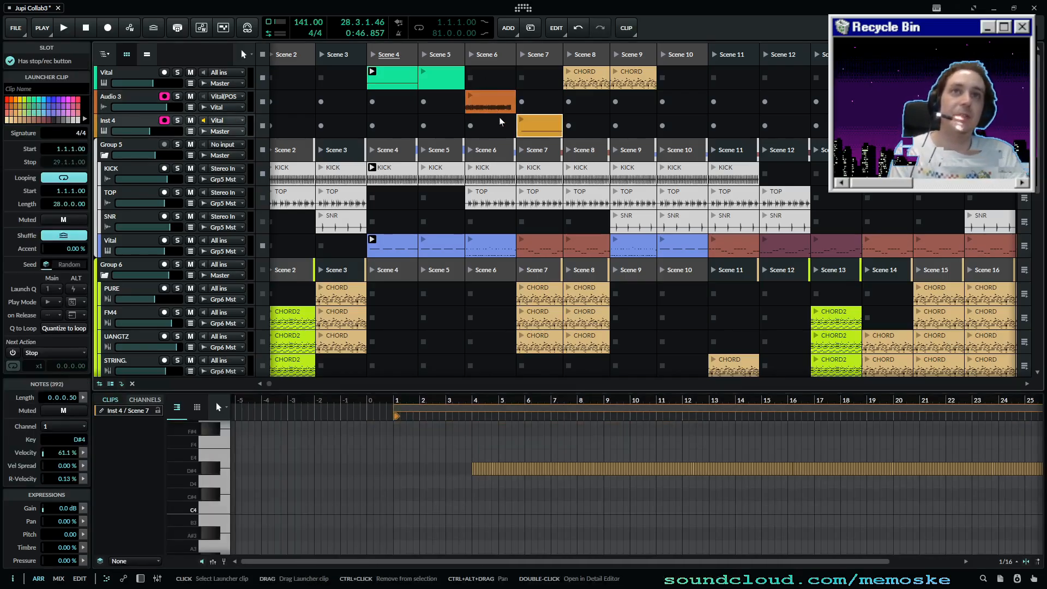
click(504, 106)
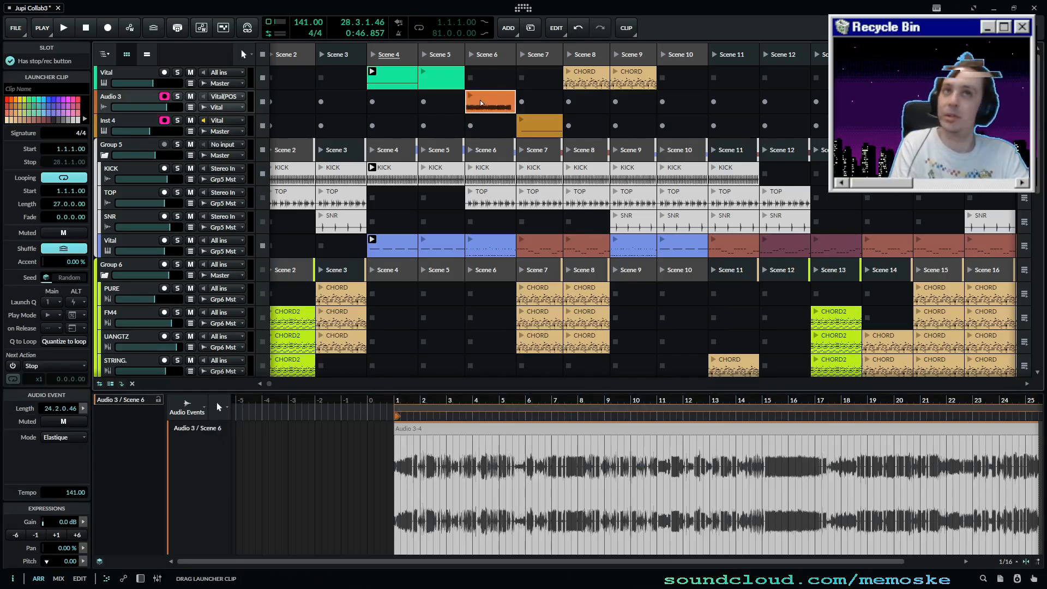
drag(404, 86, 345, 79)
click(373, 55)
key(space)
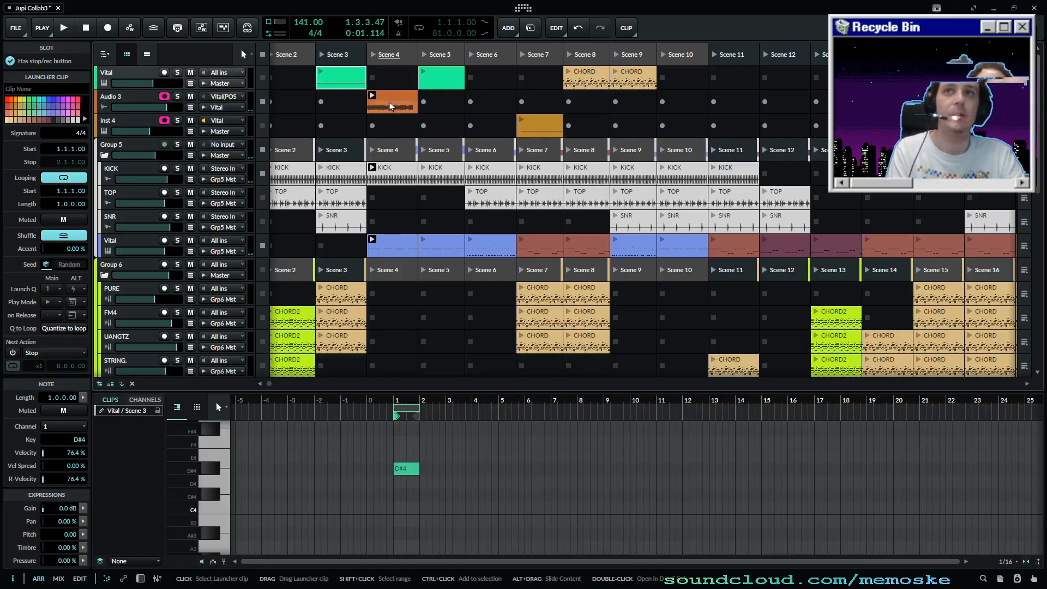
- Add an audio track below Audio 3, move the recorded clip onto it in Scene 4 and launch the scene
click(110, 98)
key(ctrl+t)
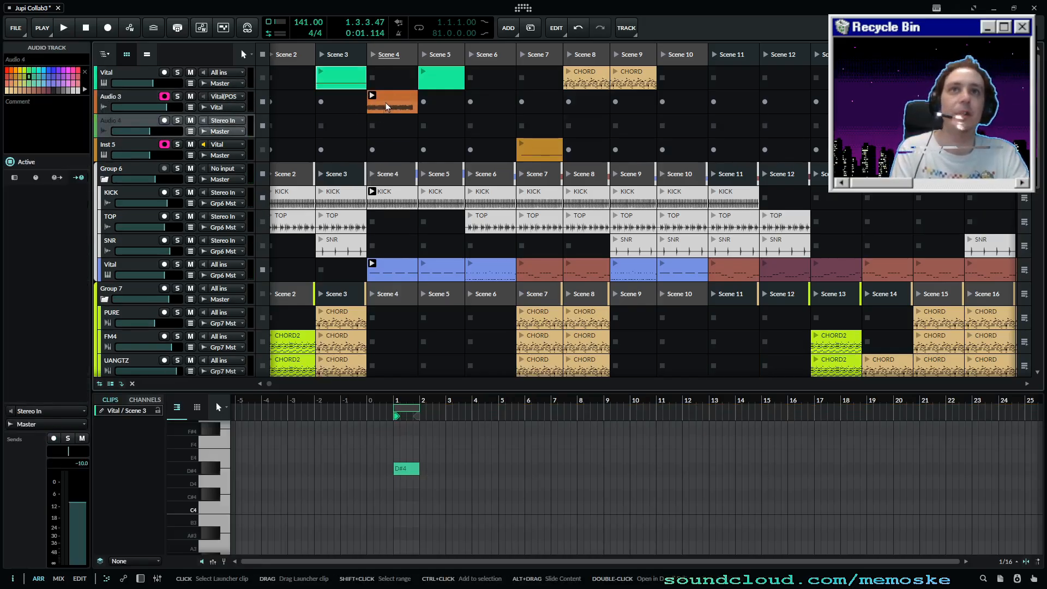
drag(386, 105, 389, 125)
click(375, 55)
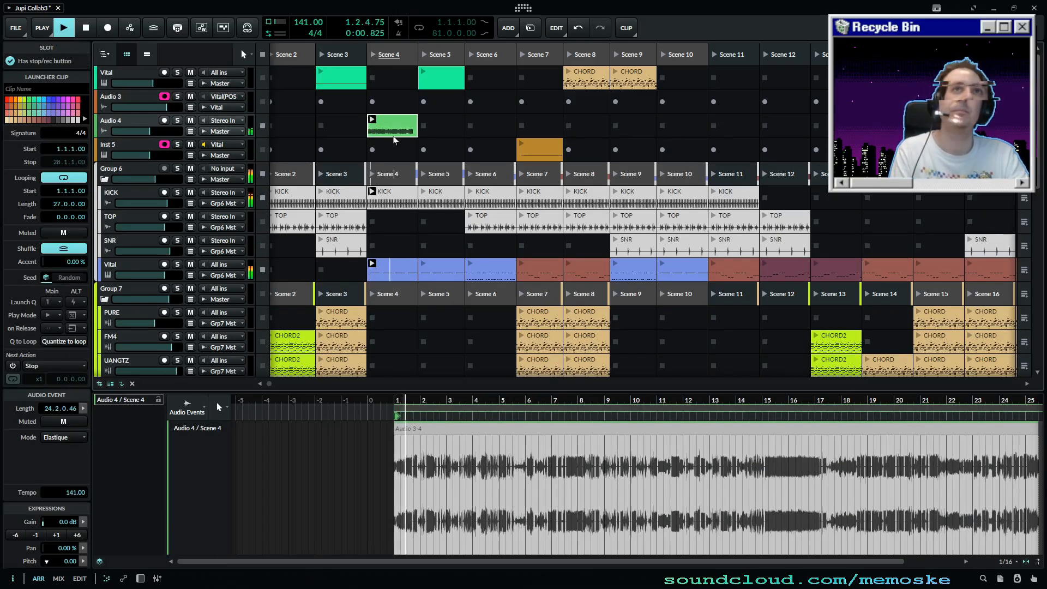
- Raise the Audio 4 track's volume while Scene 4 plays, and stop playback
scroll(344, 455, up, 1)
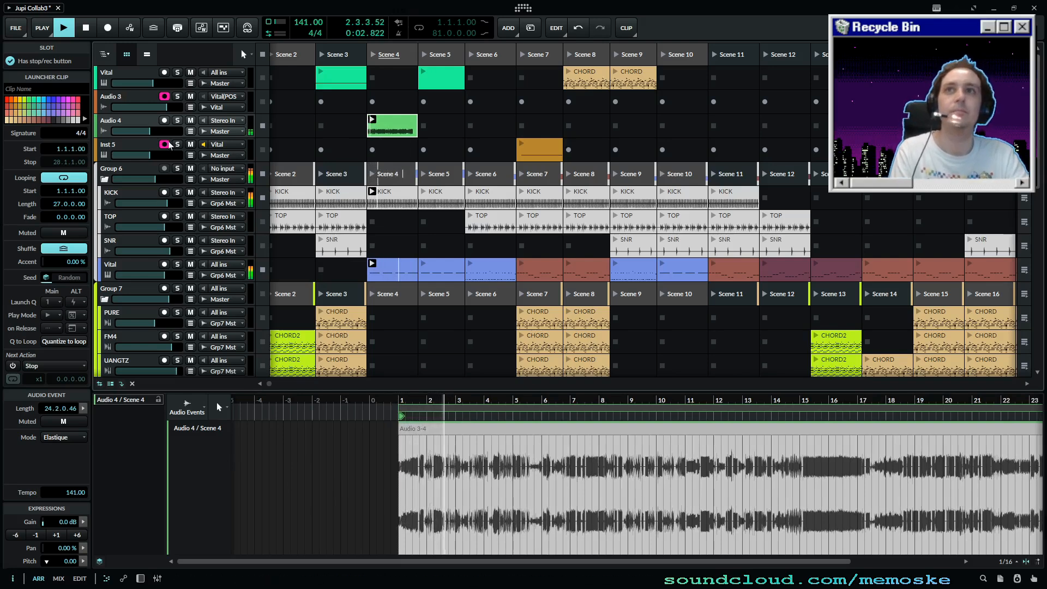
drag(155, 131, 173, 131)
scroll(432, 441, up, 3)
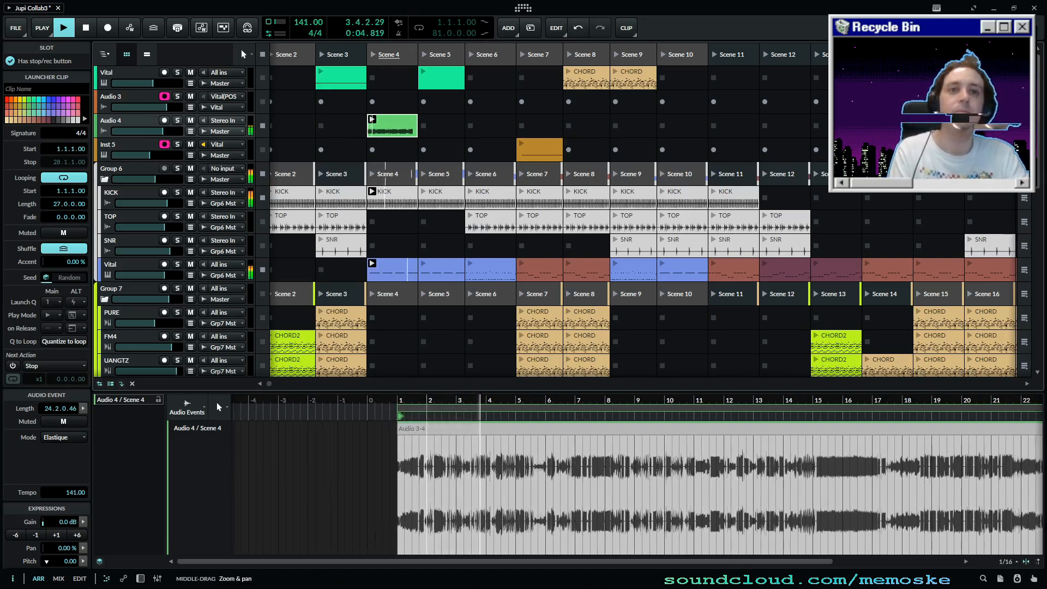
click(436, 429)
scroll(437, 431, up, 1)
key(space)
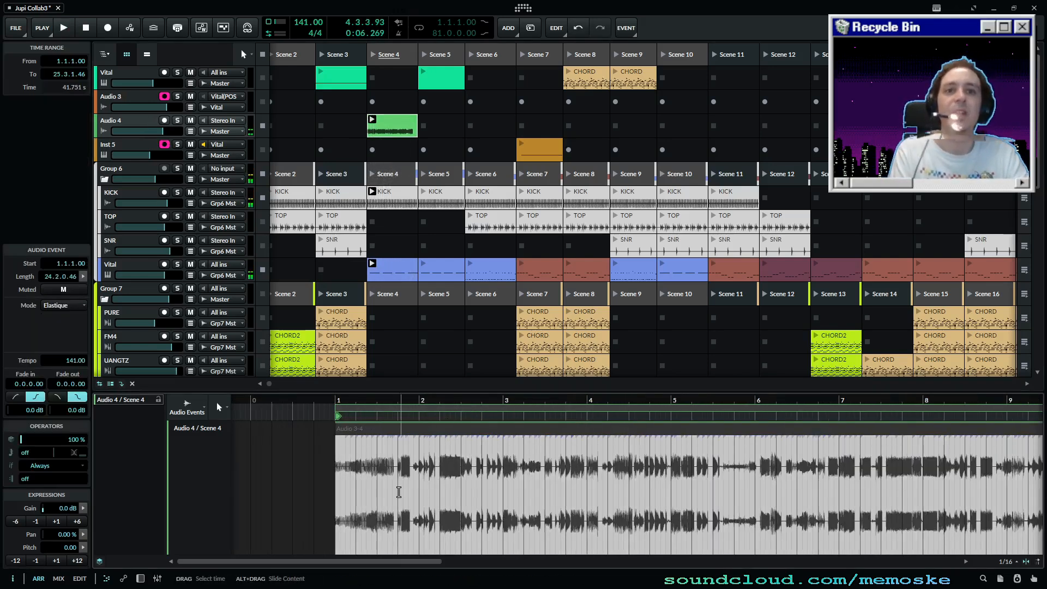
- Delete the first two beats of the audio event and move the rest to start at 0.2.1.00
scroll(468, 453, up, 3)
scroll(487, 493, down, 3)
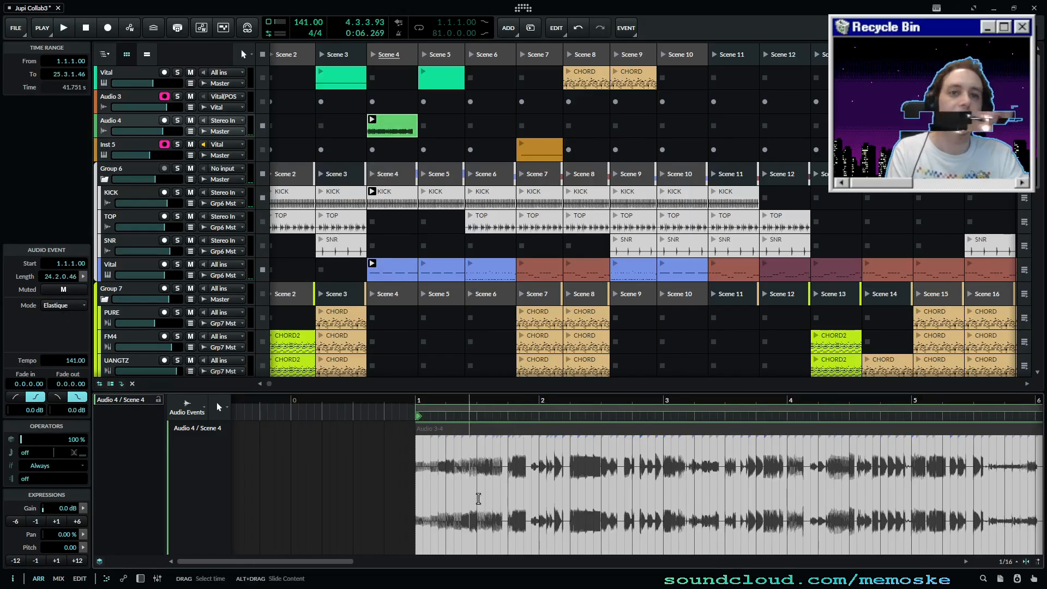
drag(478, 497, 346, 494)
key(Delete)
drag(641, 431, 491, 454)
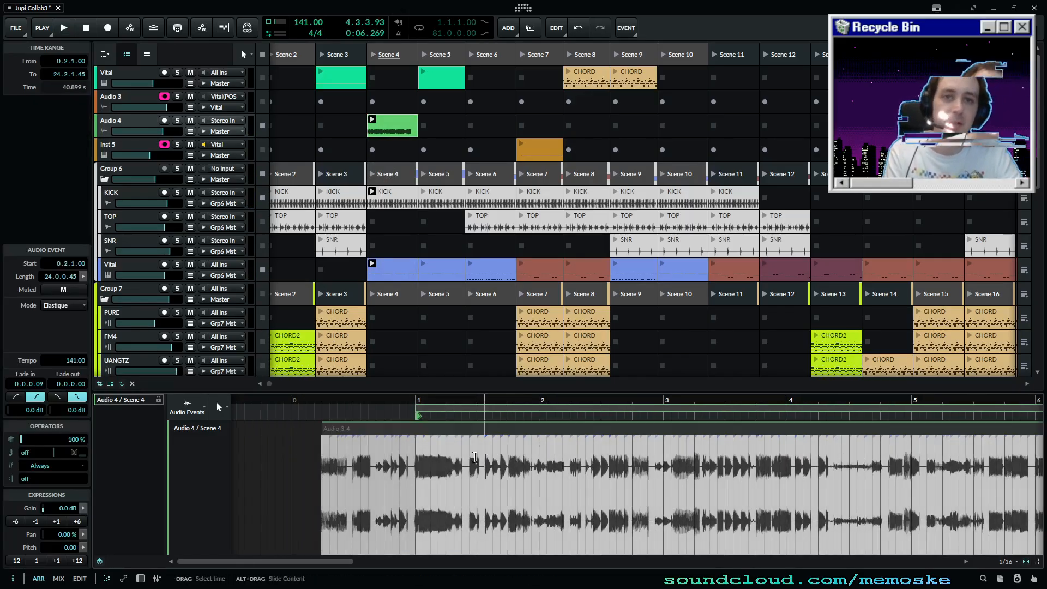
- Split the audio event at the clip's start, 1.1.1.00
double_click(418, 463)
click(418, 490)
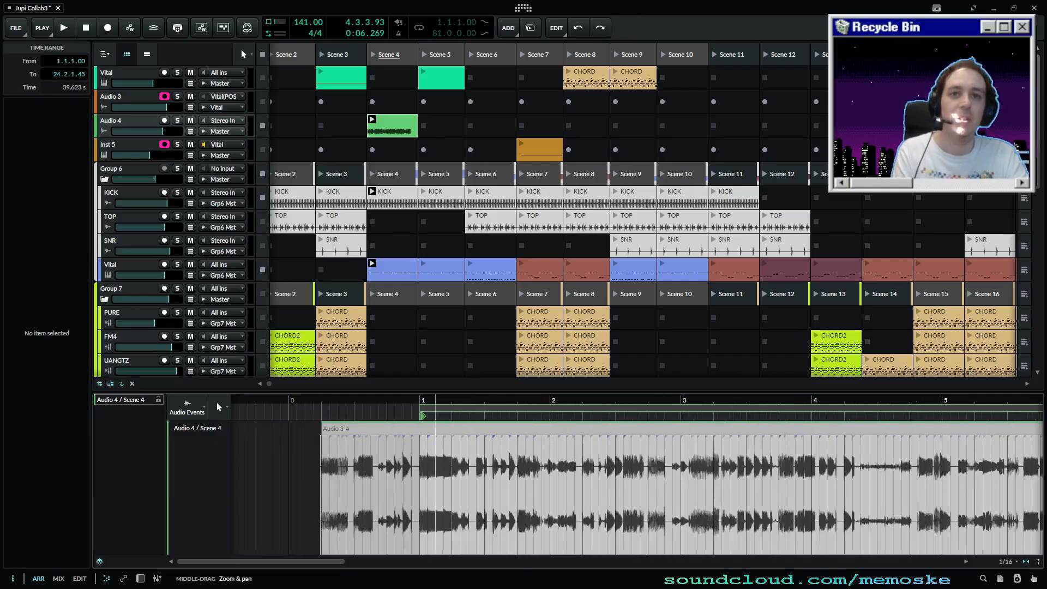
scroll(425, 489, up, 5)
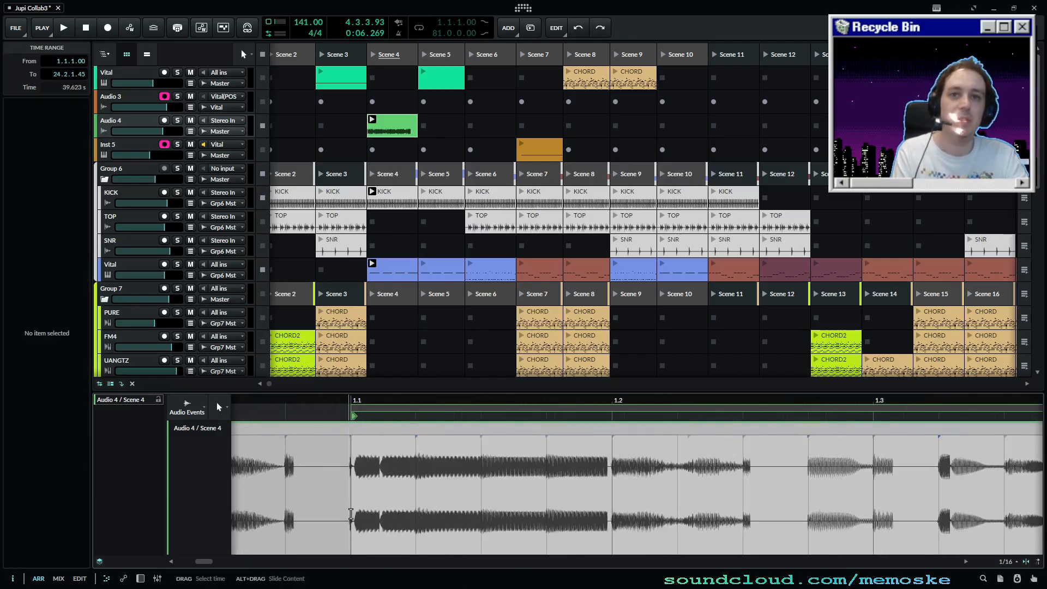
- Audition Scene 4 with the Audio 4 clip shown alone in the detail editor, and stop playback
click(376, 54)
key(space)
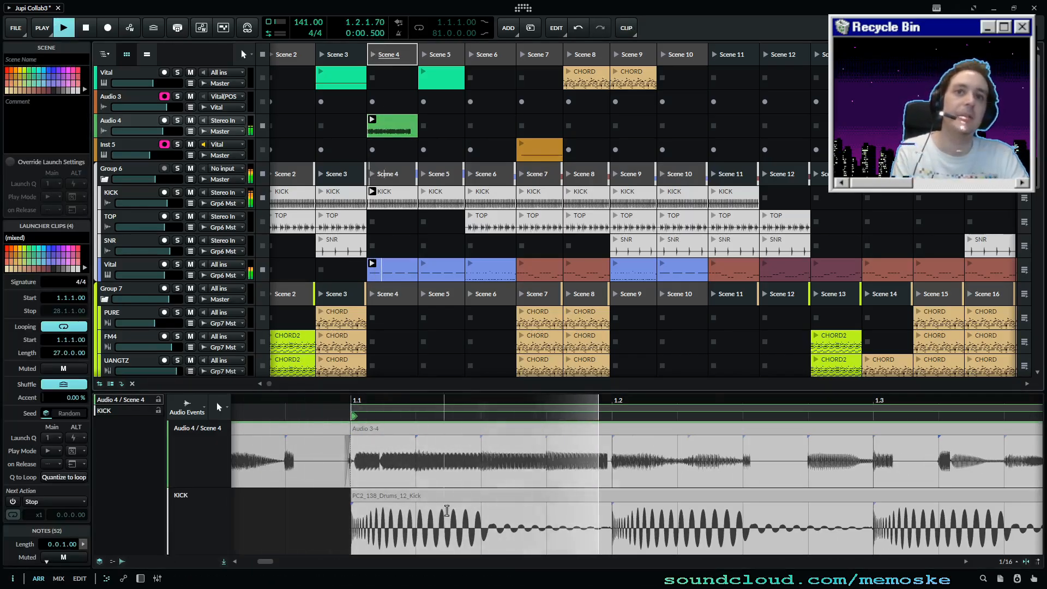
scroll(379, 495, down, 5)
click(394, 130)
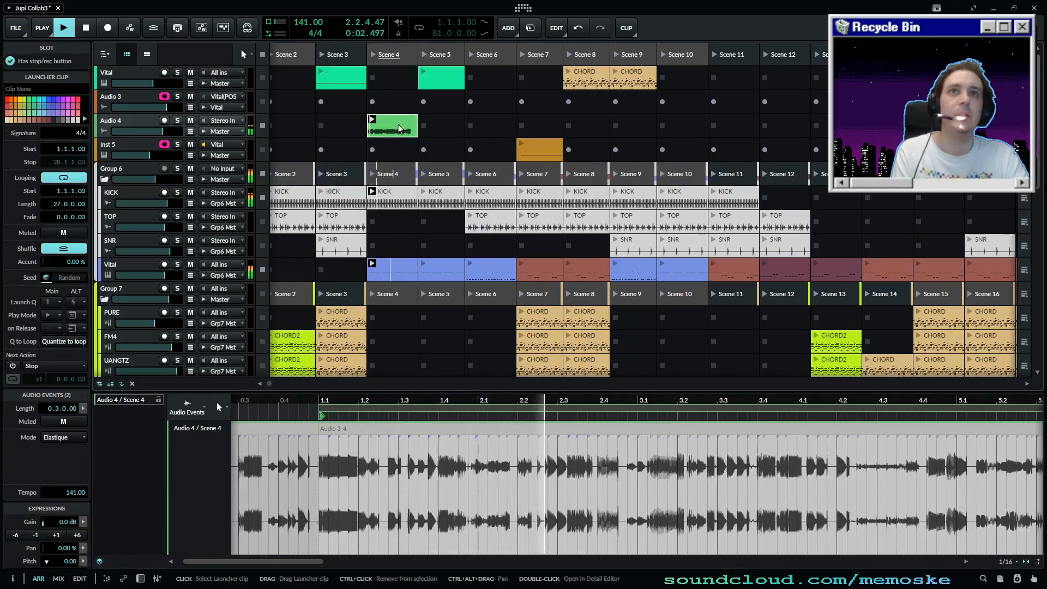
scroll(513, 436, down, 3)
scroll(463, 435, down, 3)
key(space)
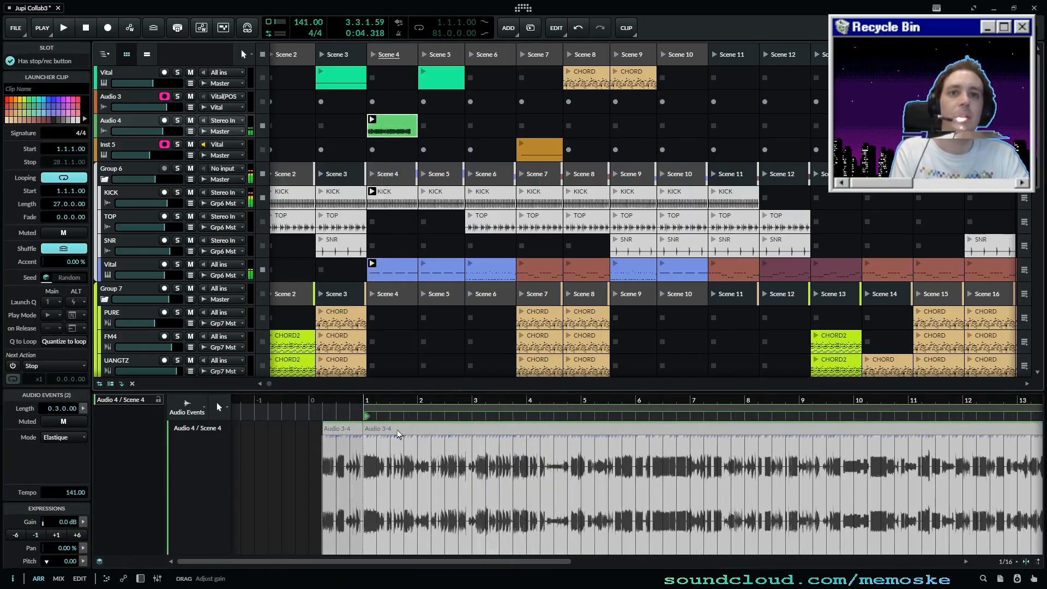
- Set the audio event starting at 1.1.1.00 to Repitch mode and double its length, giving a tempo of 282.00
click(398, 431)
click(64, 306)
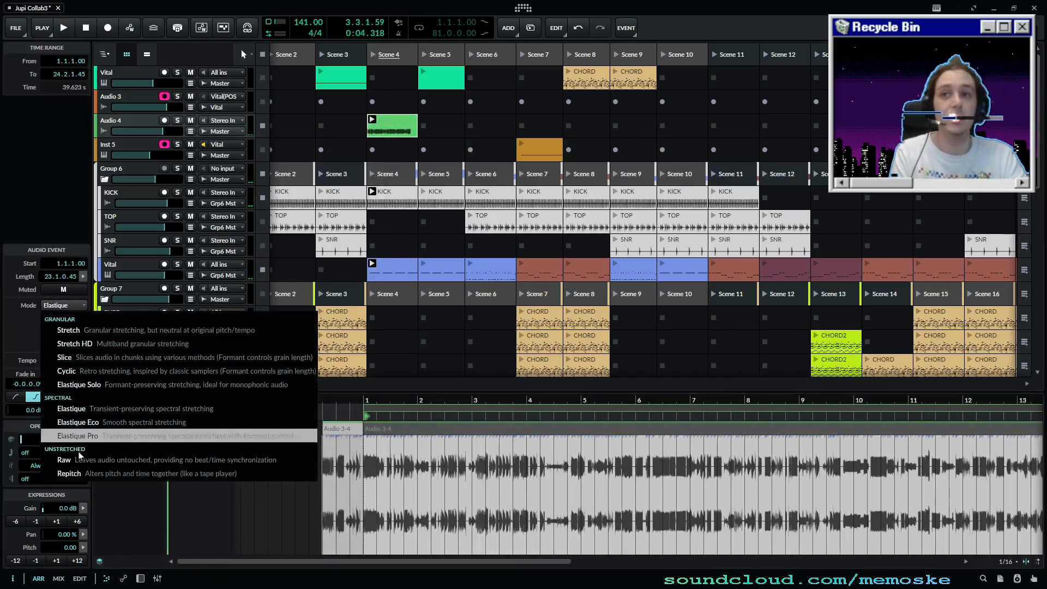
click(70, 473)
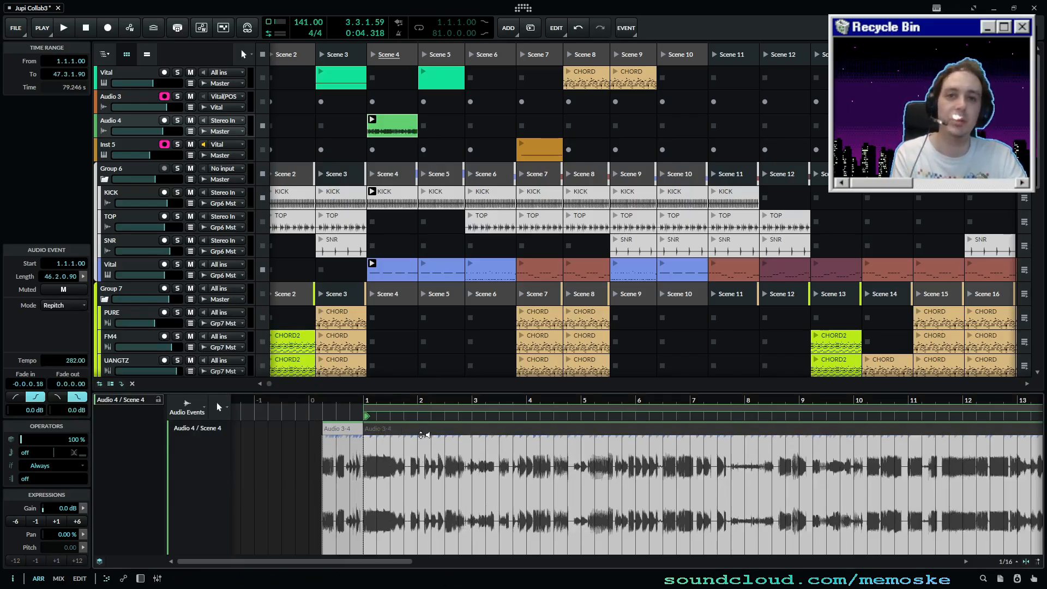
right_click(449, 431)
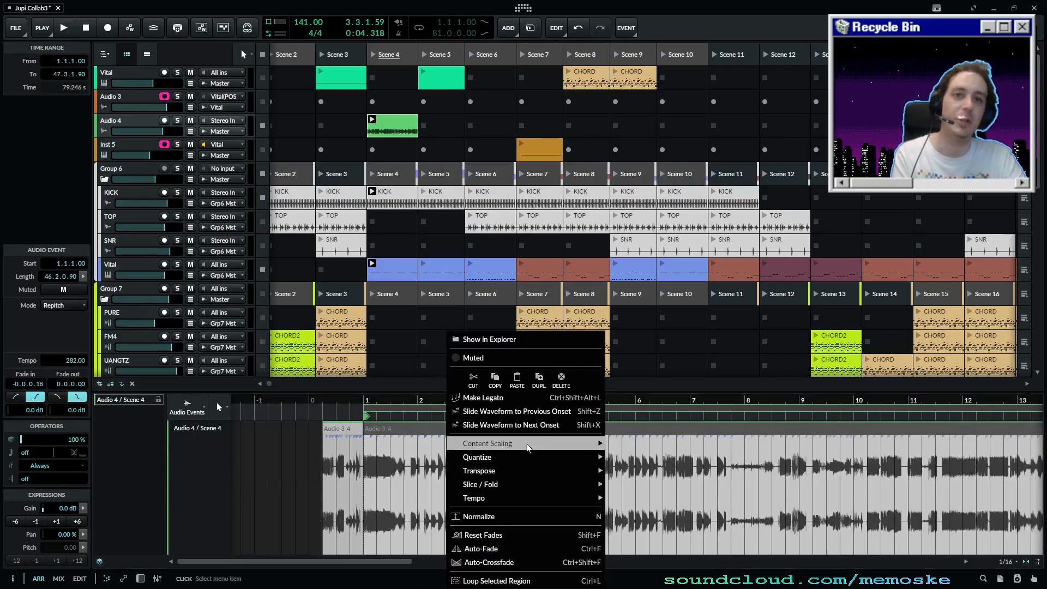
click(389, 428)
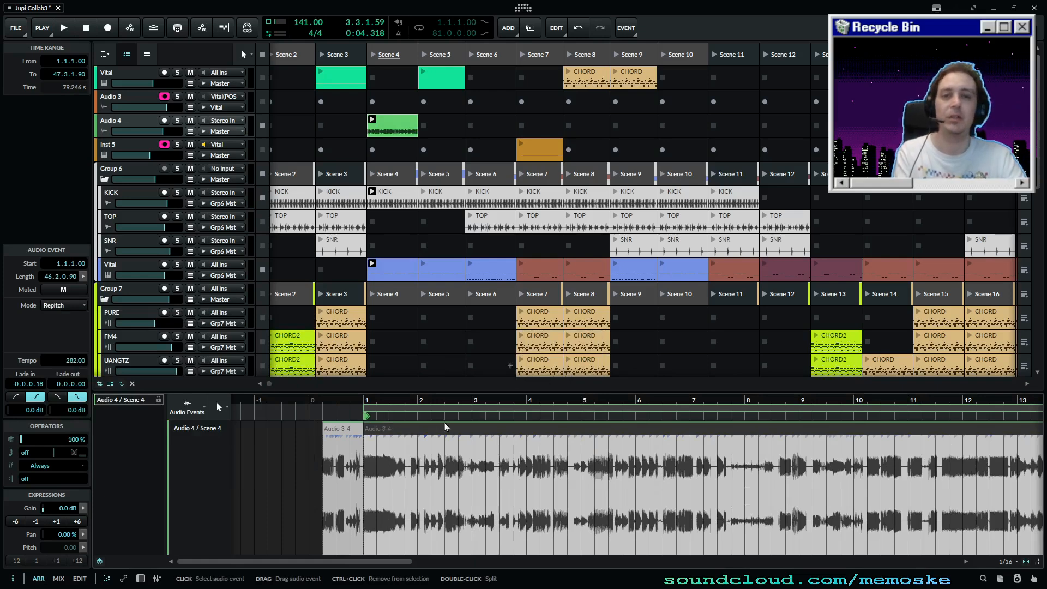
- Audition the stretched audio and split out the one-beat section from 2.3.1.00 to 2.4.1.00 as its own event
drag(446, 405, 457, 484)
key(space)
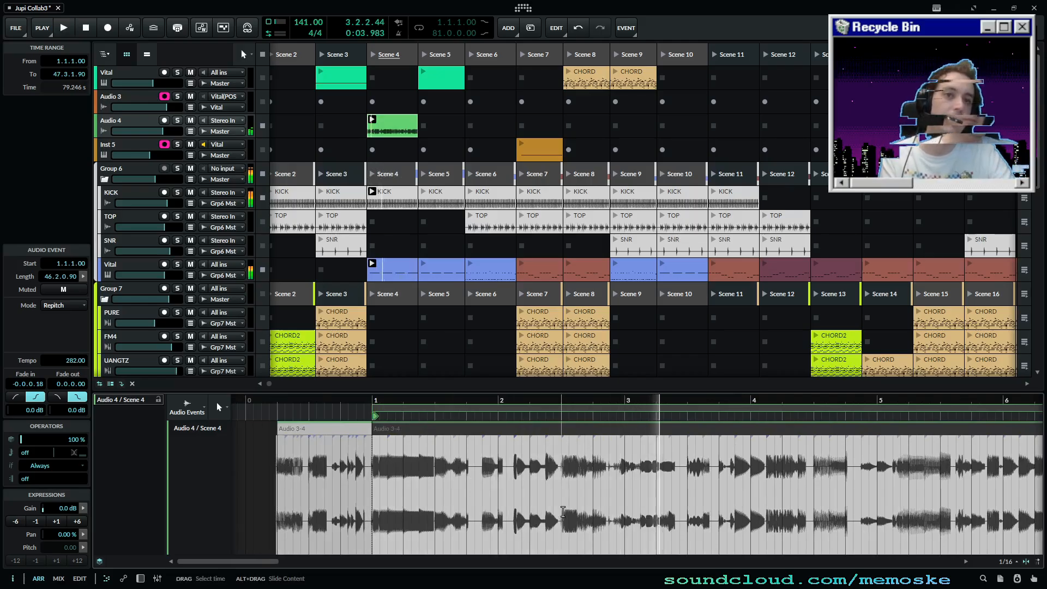
key(space)
drag(563, 512, 592, 510)
click(588, 429)
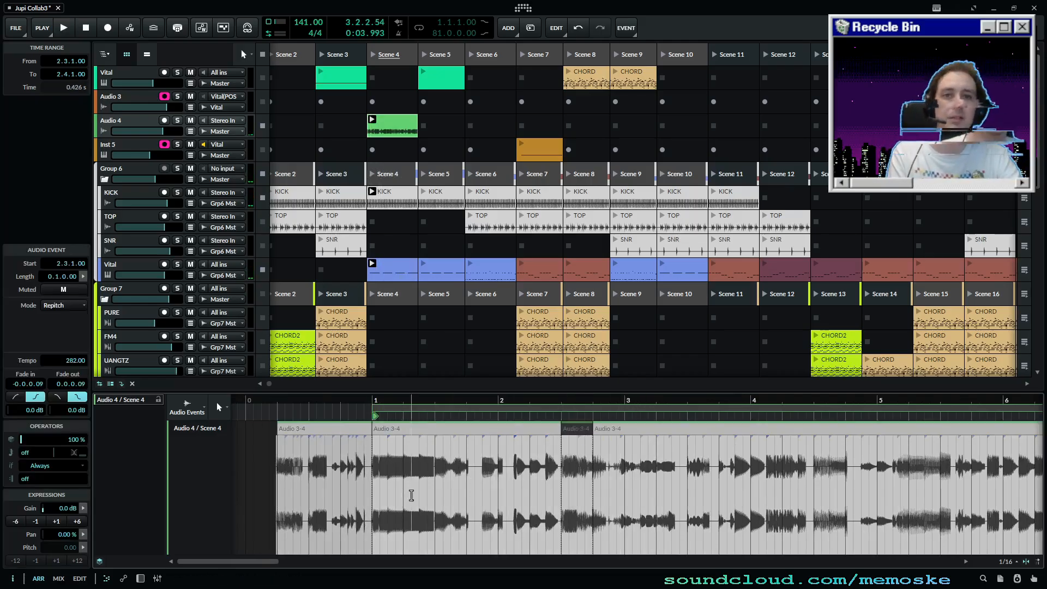
- Paste a copy of the one-beat event at 0.4.4.97, by the clip's start, and audition it
click(372, 497)
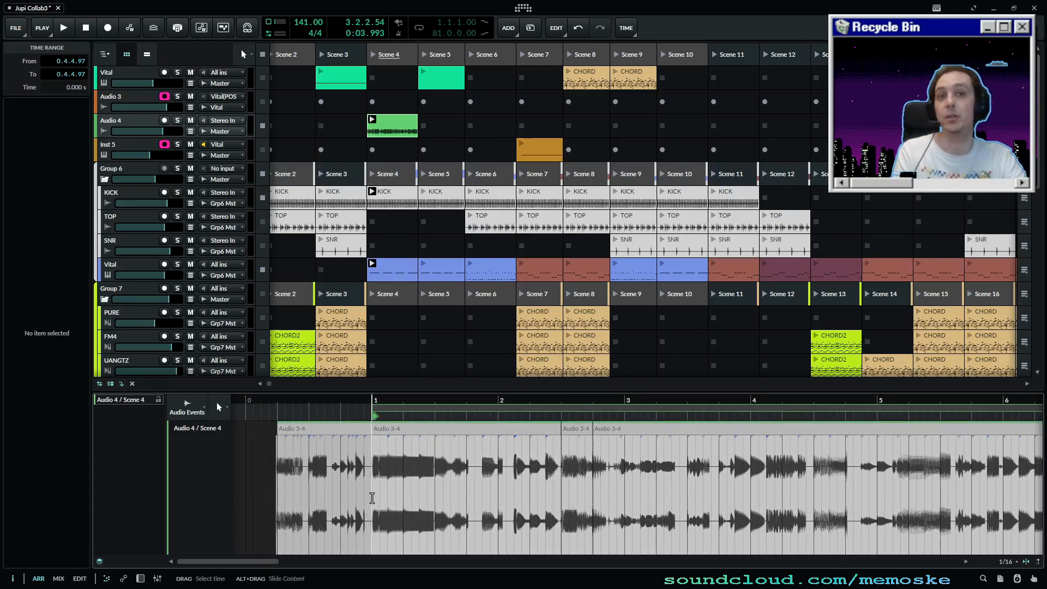
drag(372, 498, 403, 495)
click(382, 432)
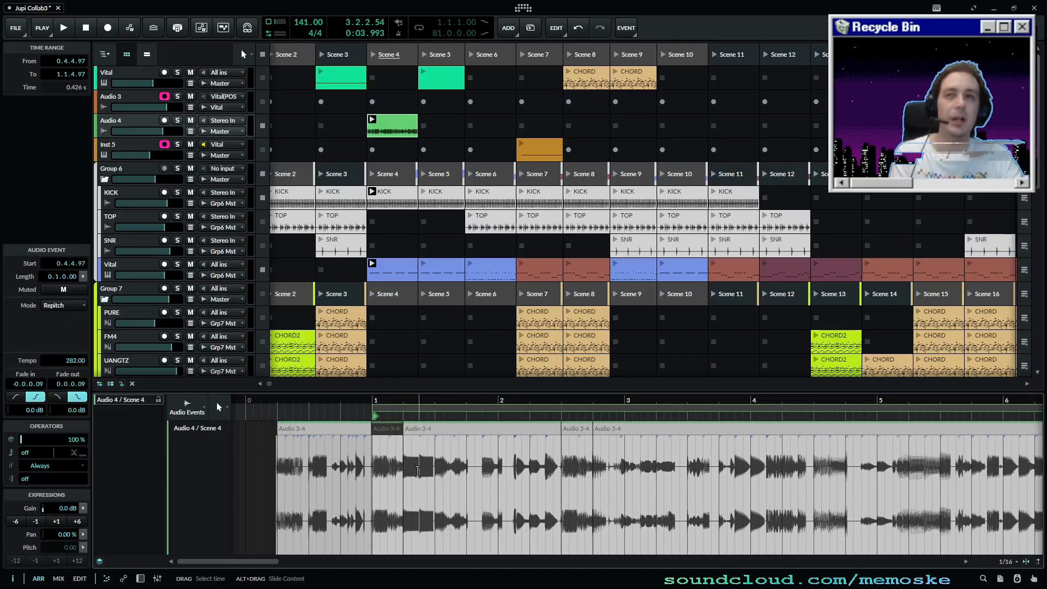
key(space)
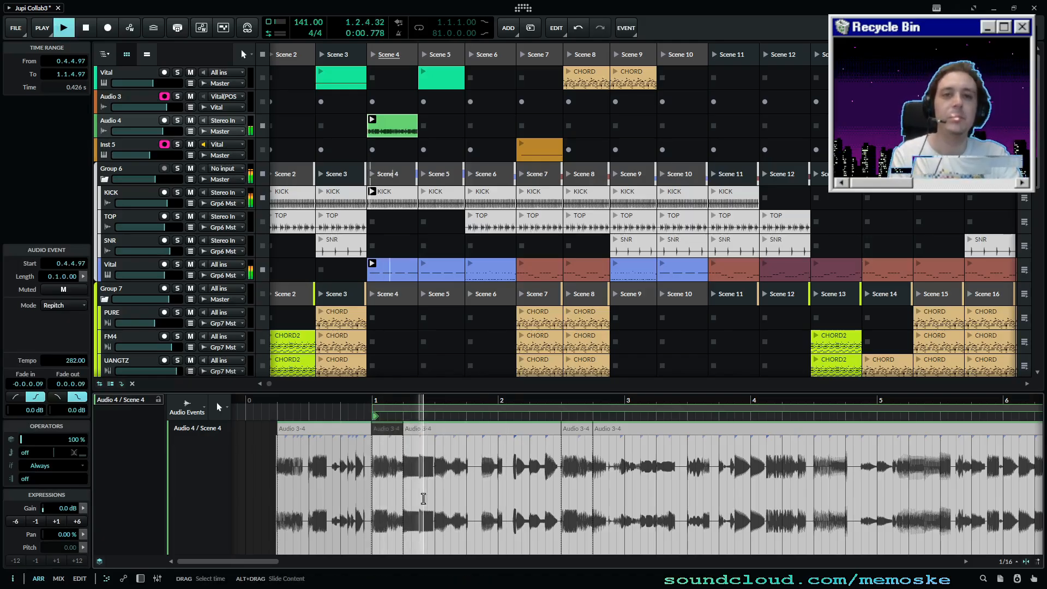
key(space)
- Split the audio after the pasted beat, remove a short section just before 1.3 and play back the clip's opening
drag(419, 504, 422, 472)
key(ctrl+e)
click(391, 430)
key(space)
drag(390, 401, 385, 346)
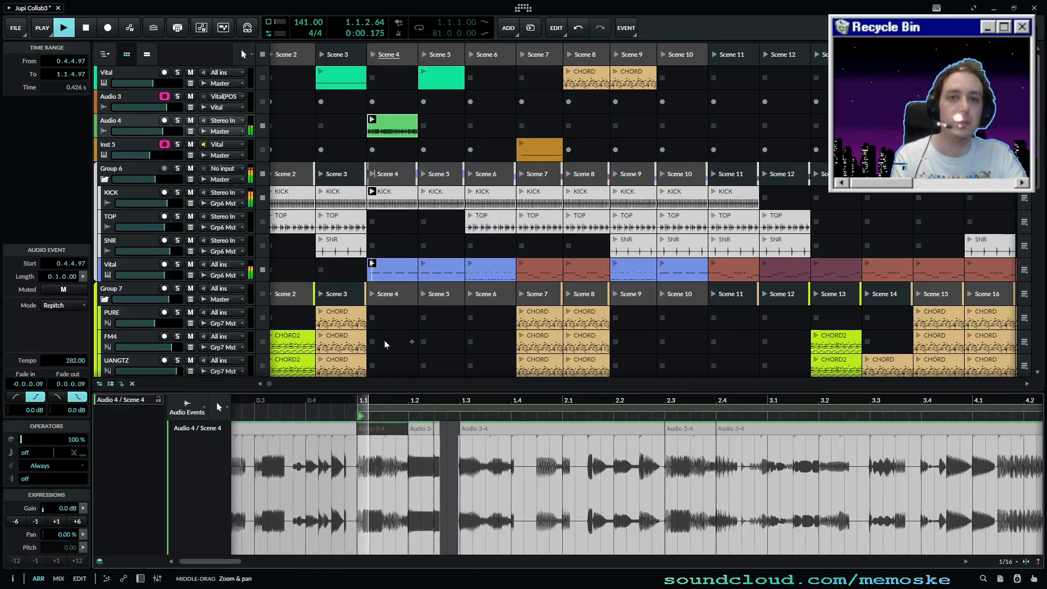
drag(431, 403, 429, 305)
key(space)
key(space)
key(space)
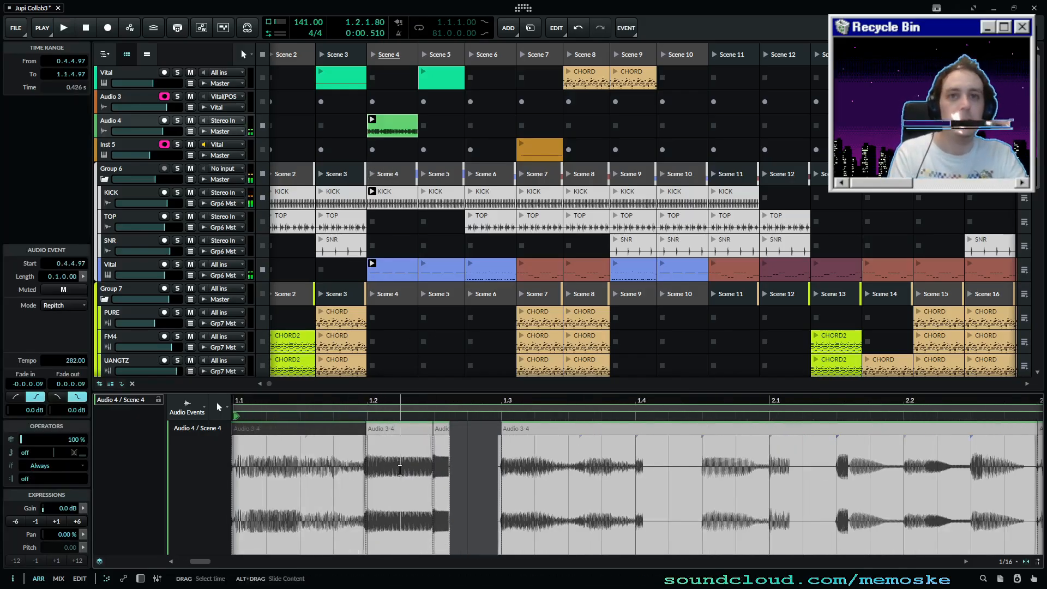
- Split the event after the pasted beat at 1.2.2.00 and delete the piece up to 1.2.2.97
click(400, 464)
key(ctrl+e)
click(417, 429)
key(Delete)
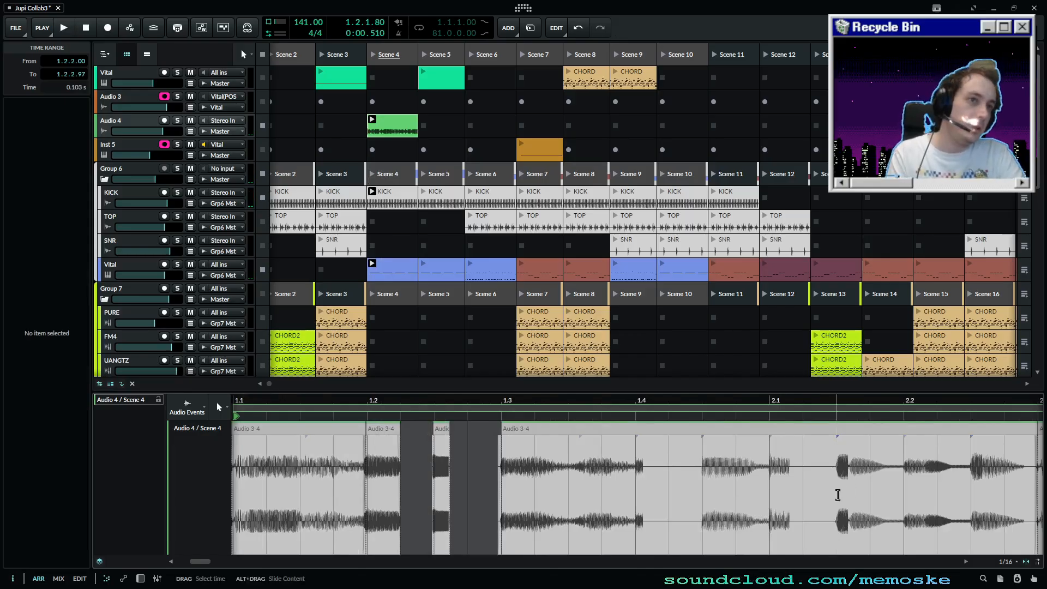
- Cut the section from 2.2.3.00 to 2.2.4.00 and paste it into the gap at 1.2.2.00
drag(970, 498, 994, 496)
key(Delete)
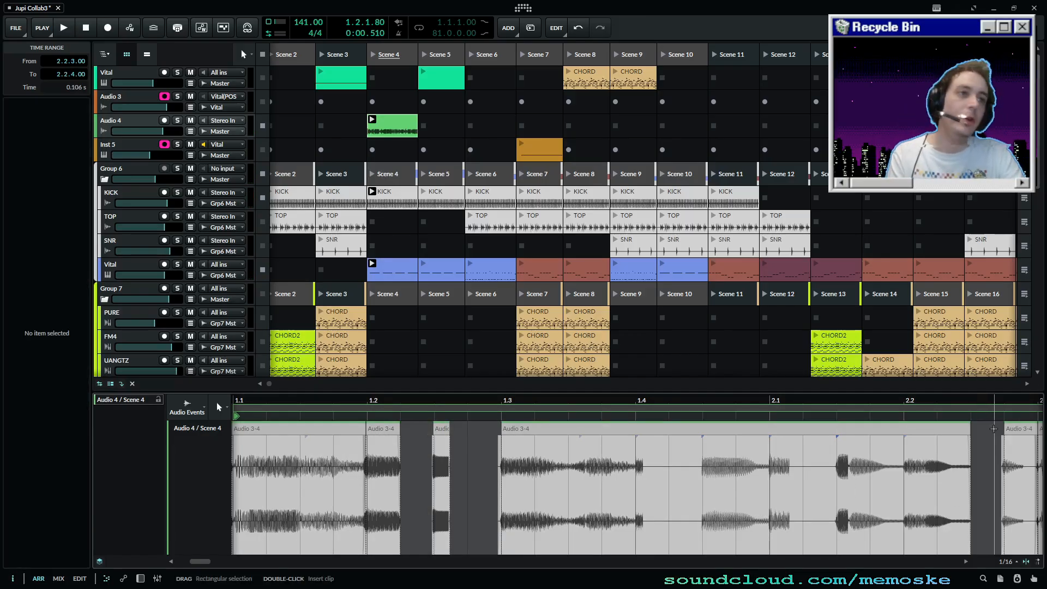
click(403, 486)
key(ctrl+v)
click(389, 429)
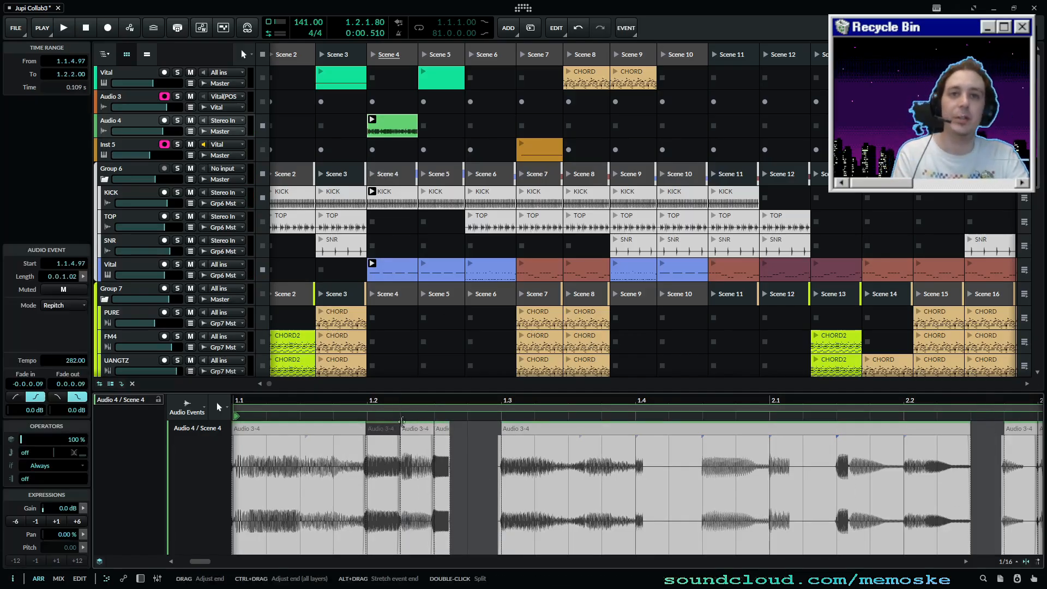
- Split the slice pasted at 1.2.2.00 near its middle, delete its second half and audition the edited opening
click(418, 467)
key(ctrl+e)
click(418, 429)
key(Delete)
click(386, 430)
key(space)
drag(454, 412, 404, 431)
key(space)
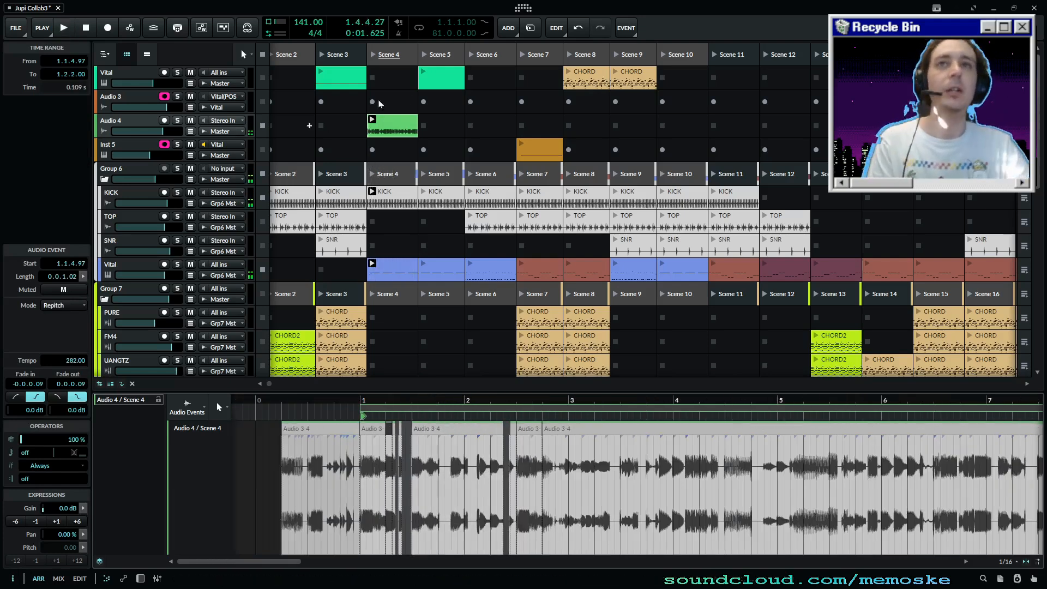
- Delete the leftover audio event before bar 1 in the Audio 4 clip in Scene 4
click(138, 125)
click(385, 131)
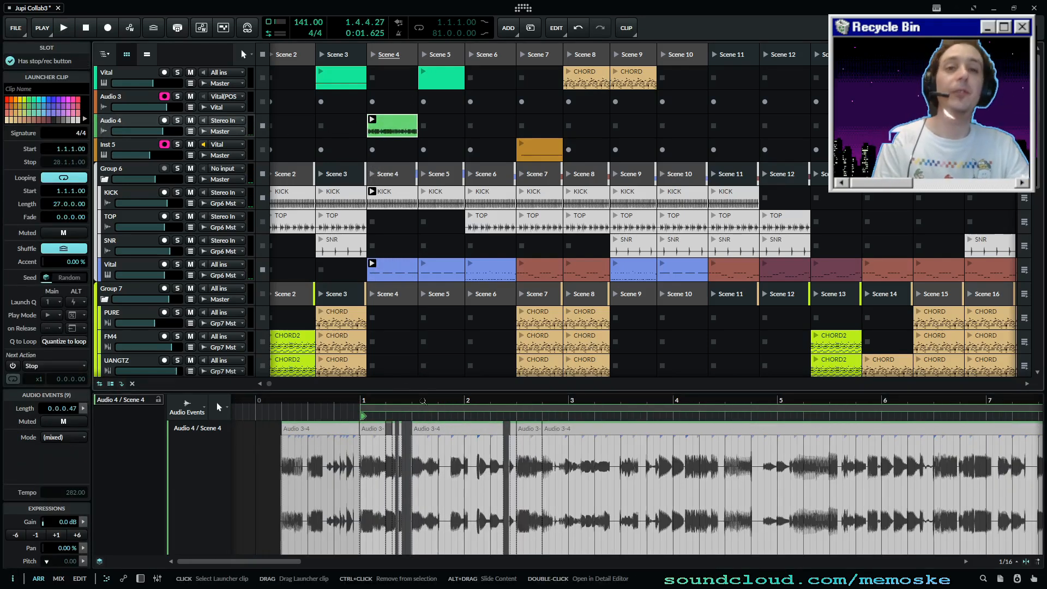
scroll(393, 434, down, 10)
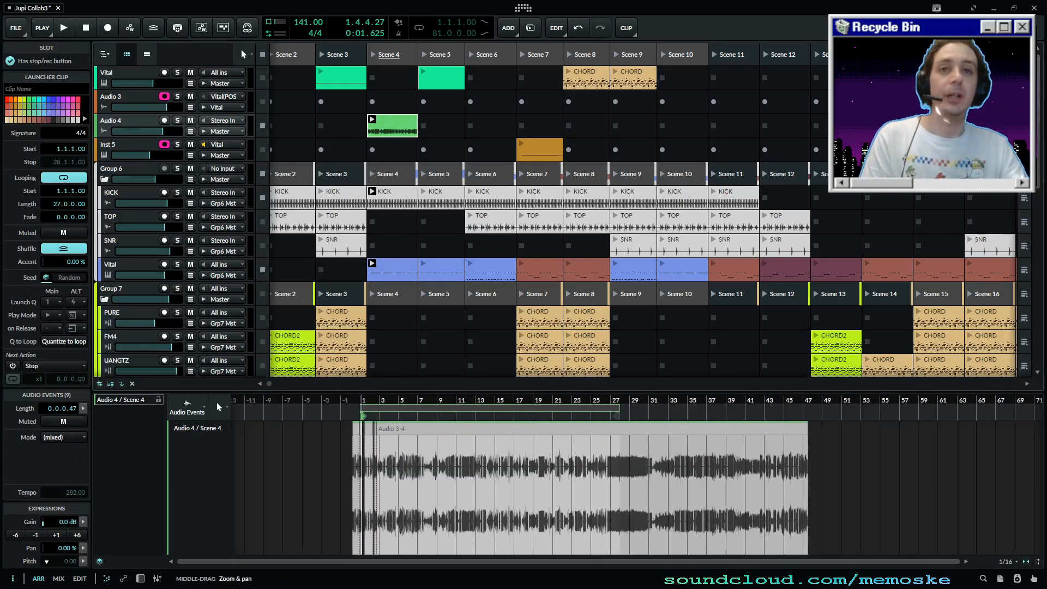
click(400, 430)
key(alt+shift+Left)
drag(379, 430, 480, 499)
click(376, 430)
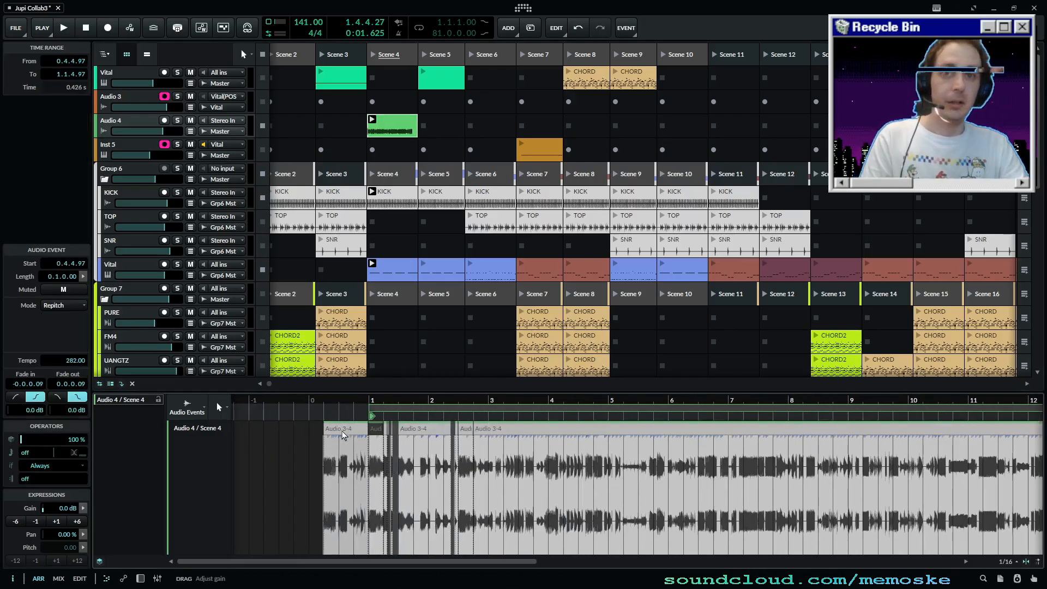
click(355, 430)
key(Delete)
- Bounce the trimmed Audio 4 clip in Scene 4 in place
click(398, 121)
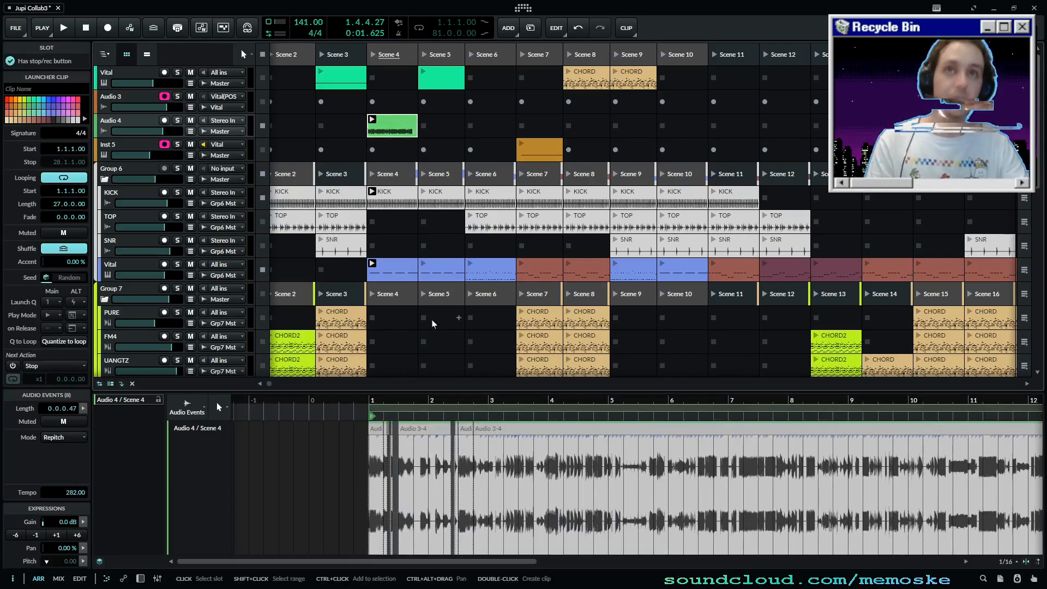
double_click(441, 131)
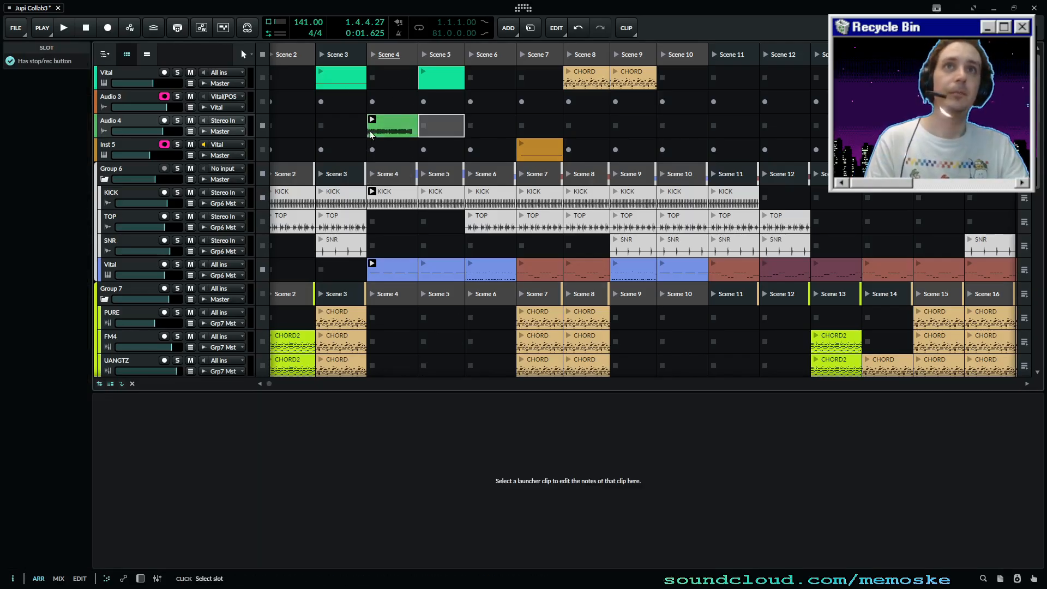
click(679, 431)
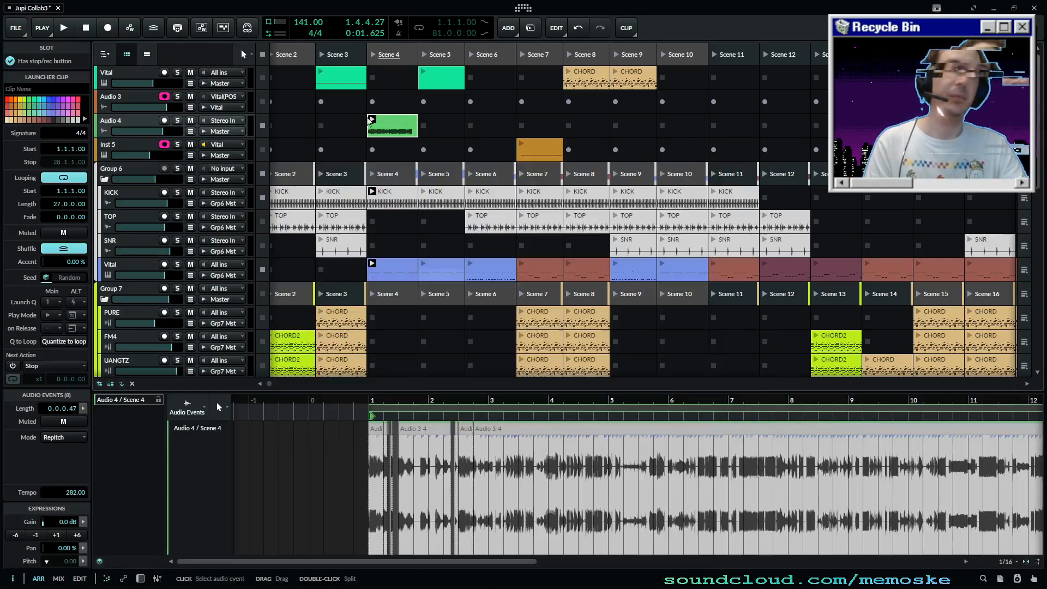
right_click(412, 137)
right_click(393, 130)
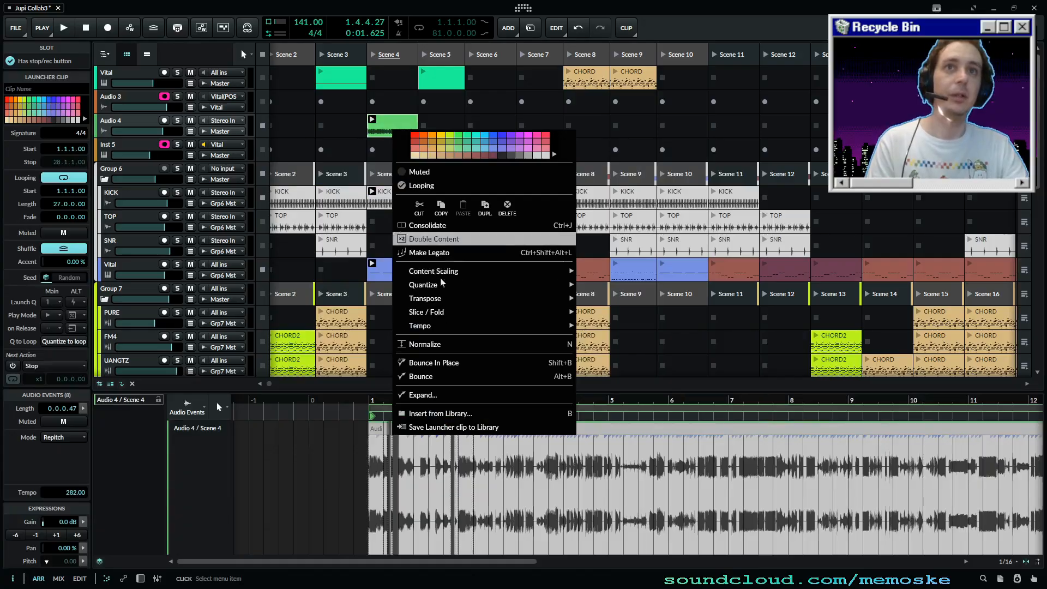
click(430, 366)
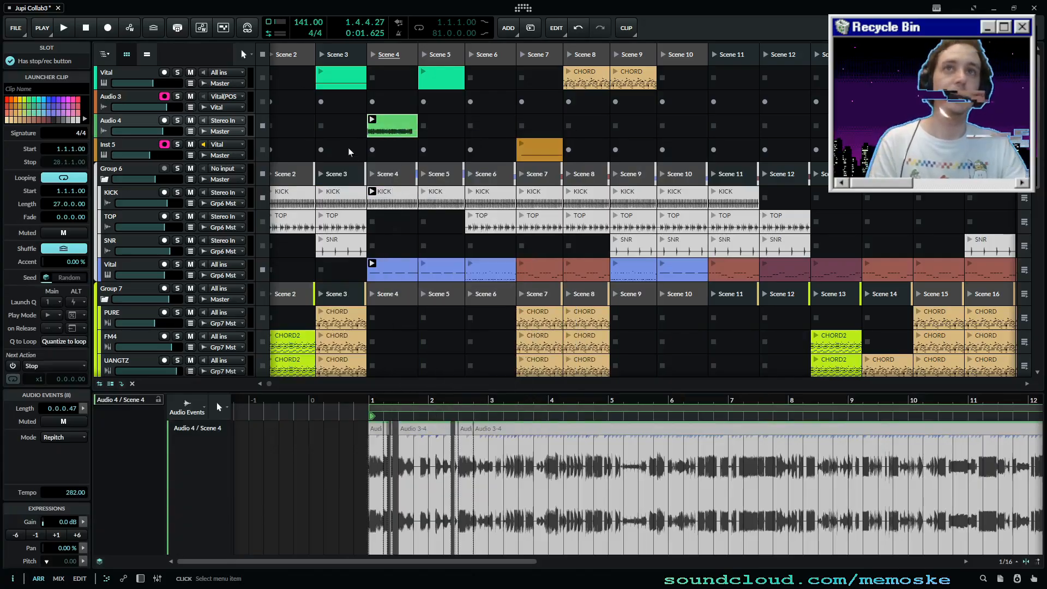
click(358, 118)
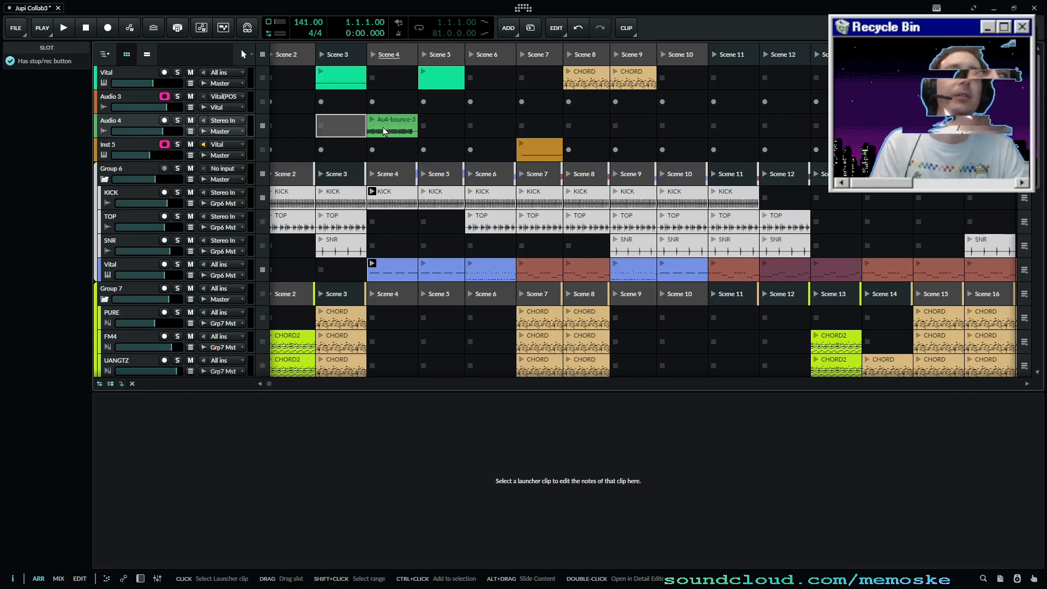
click(383, 131)
right_click(384, 131)
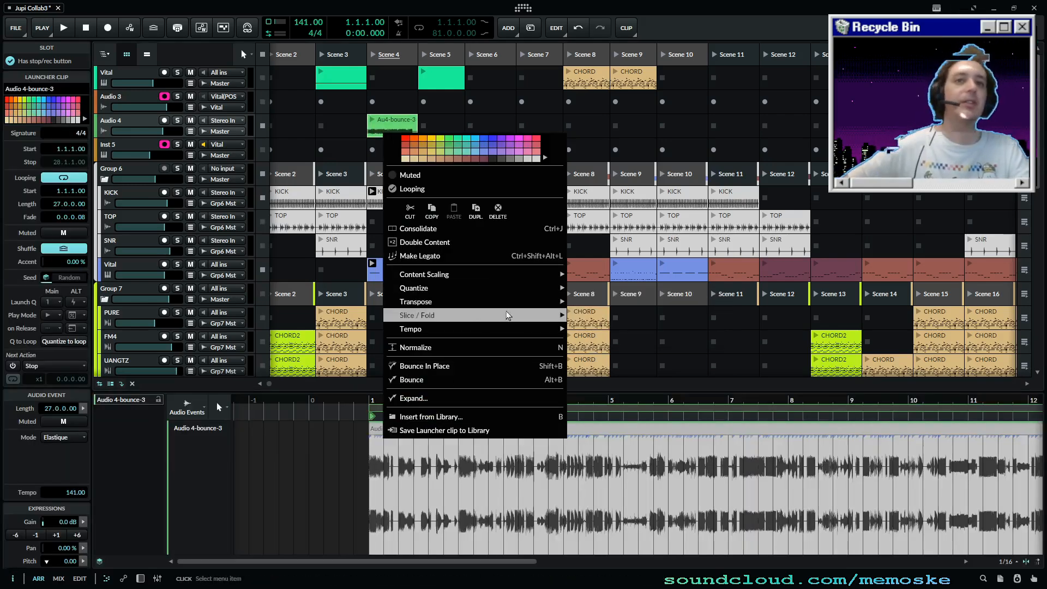
mouse_move(536, 317)
click(640, 332)
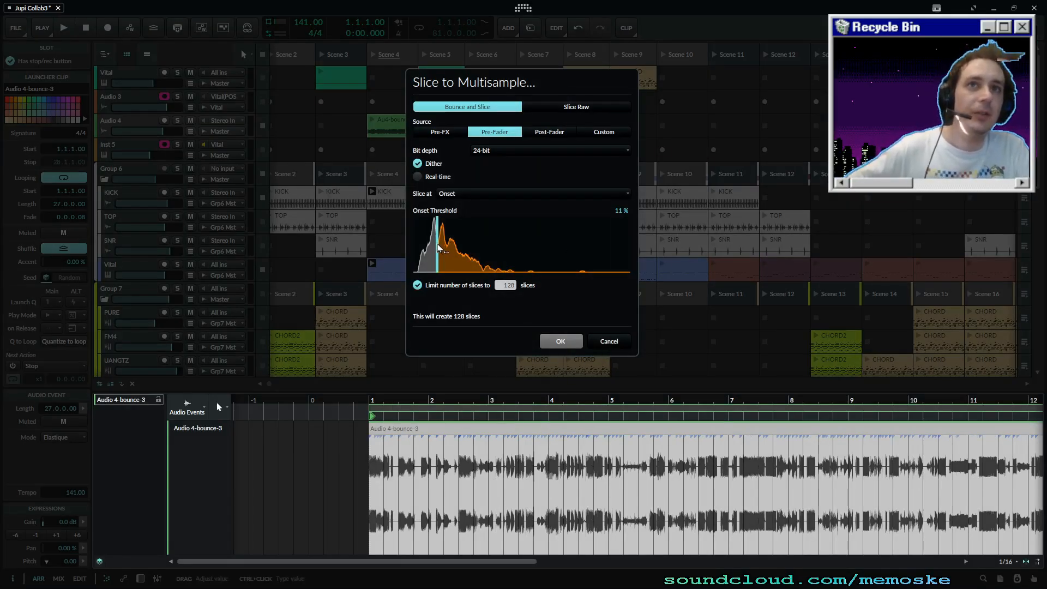
click(620, 347)
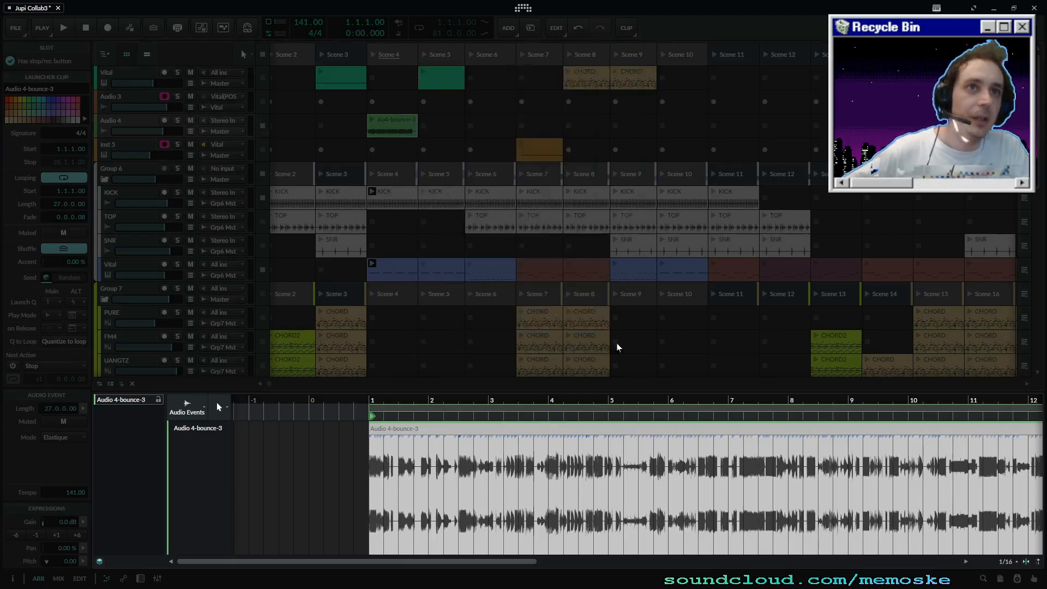
scroll(689, 475, up, 6)
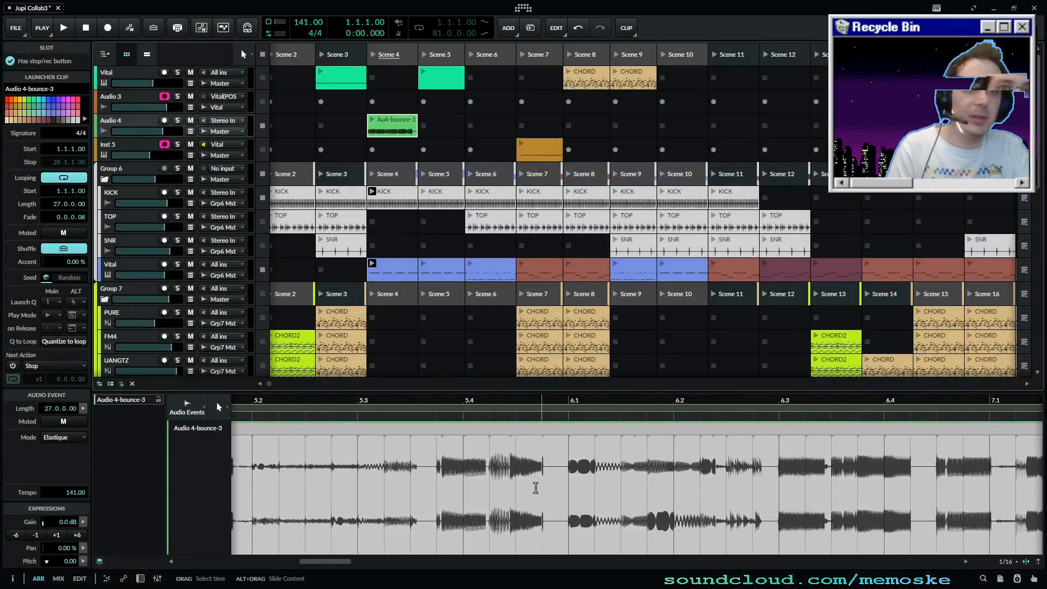
- Set up Slice to Multisample for the bounced Audio 4 clip, with Slice Raw mode and slicing at Onset
right_click(393, 122)
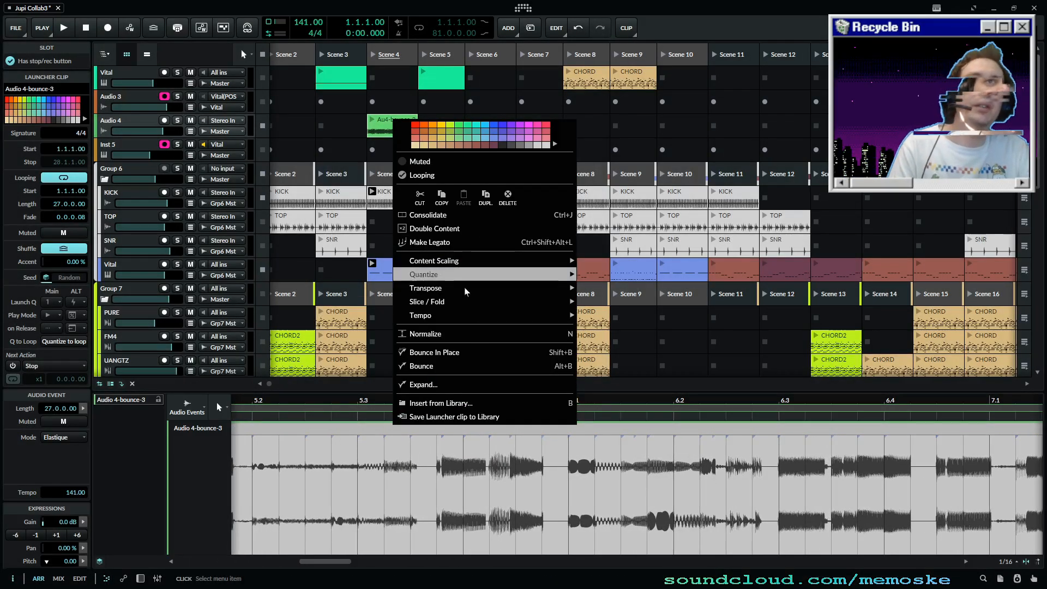
mouse_move(515, 302)
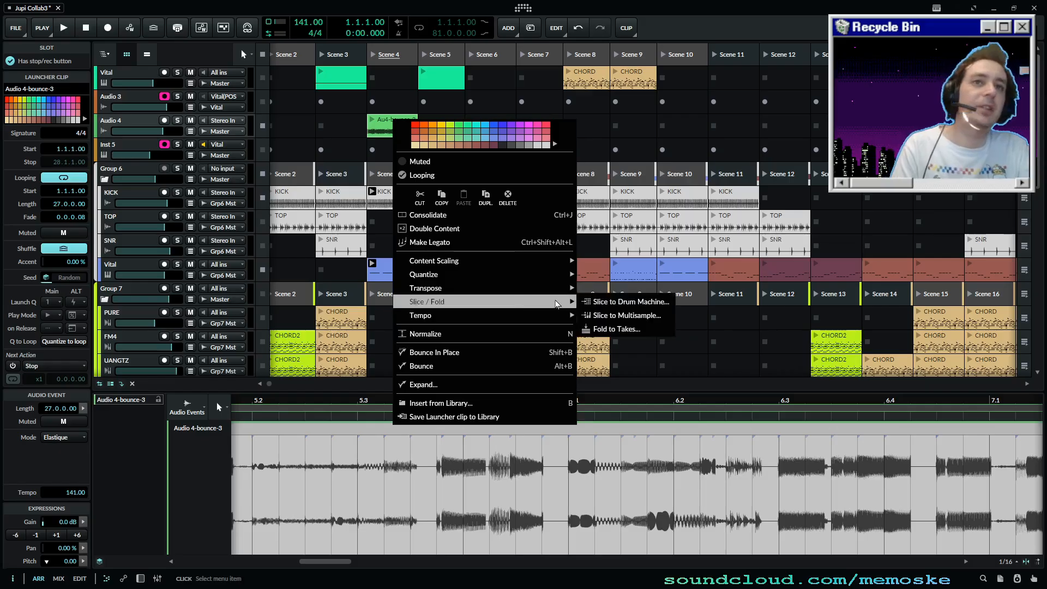
click(653, 315)
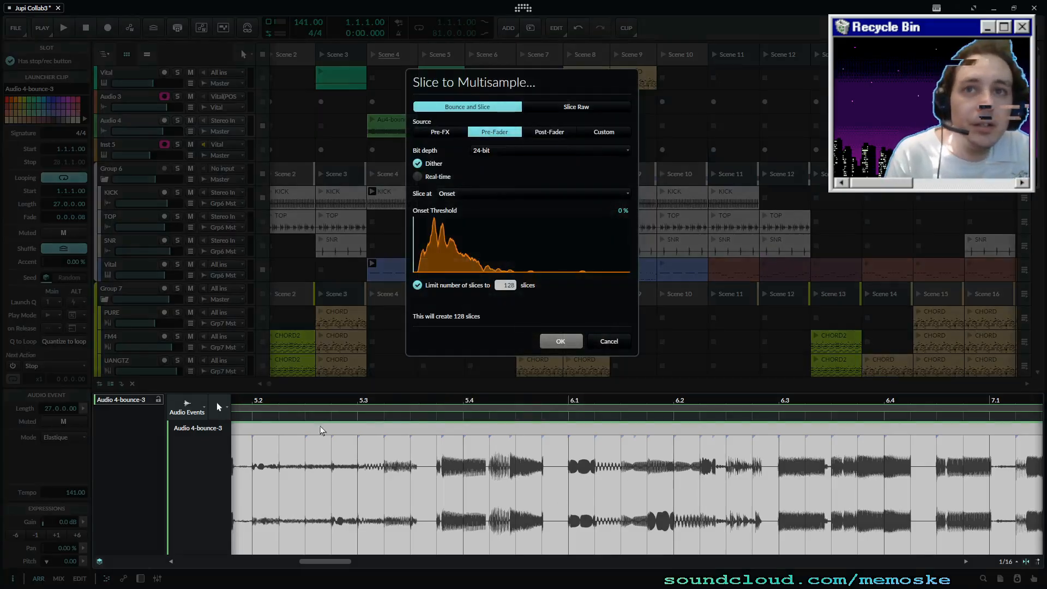
click(513, 112)
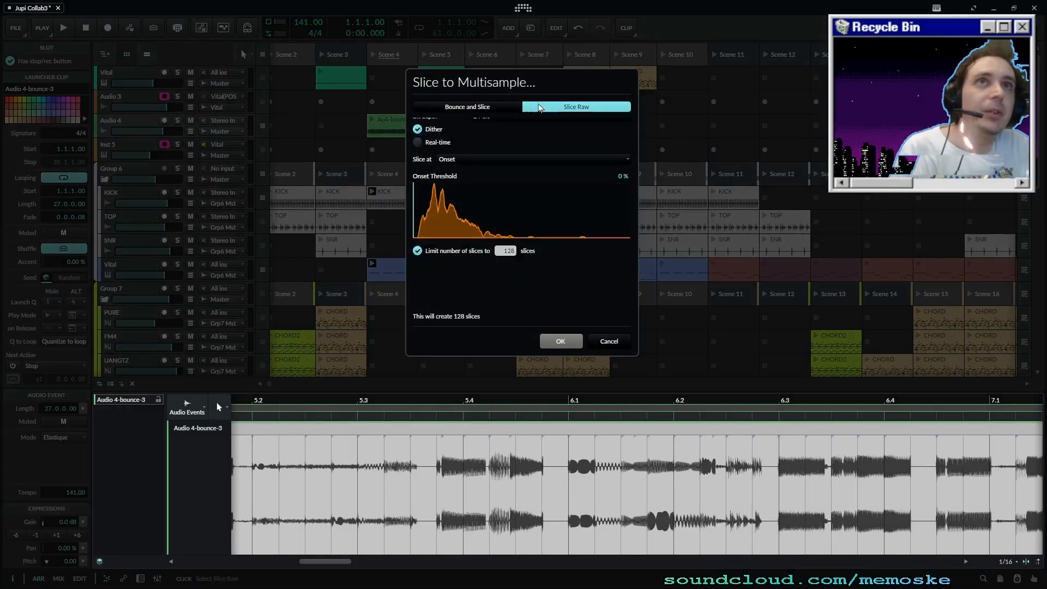
click(482, 107)
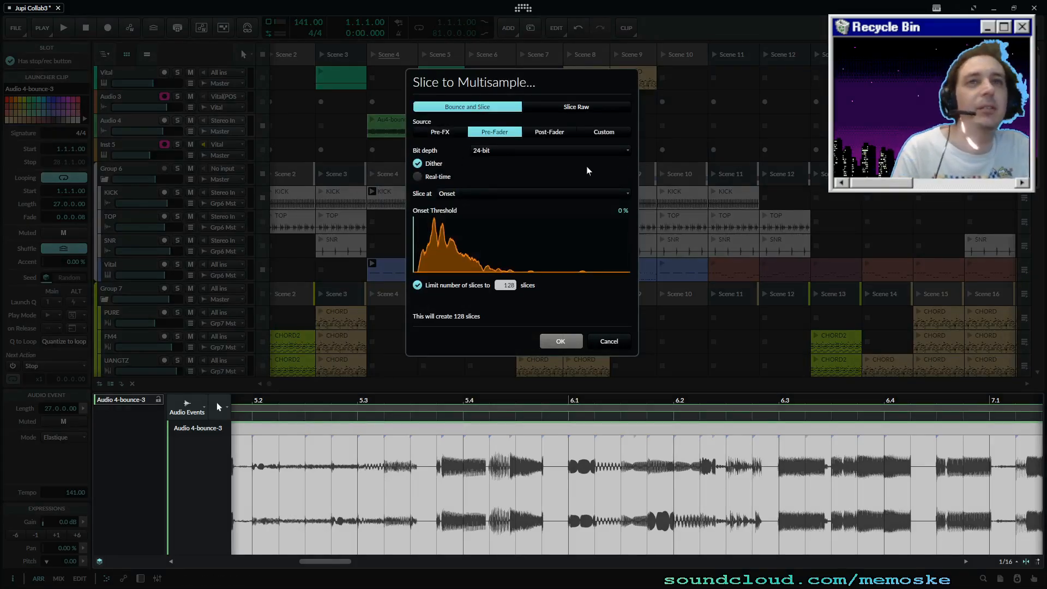
click(601, 107)
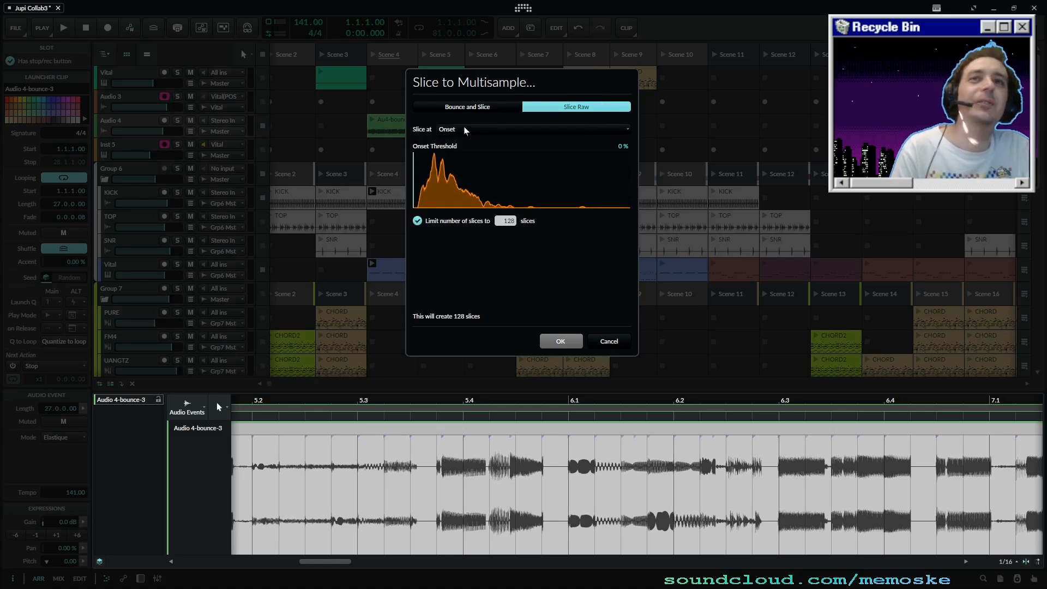
click(468, 109)
click(548, 111)
click(513, 130)
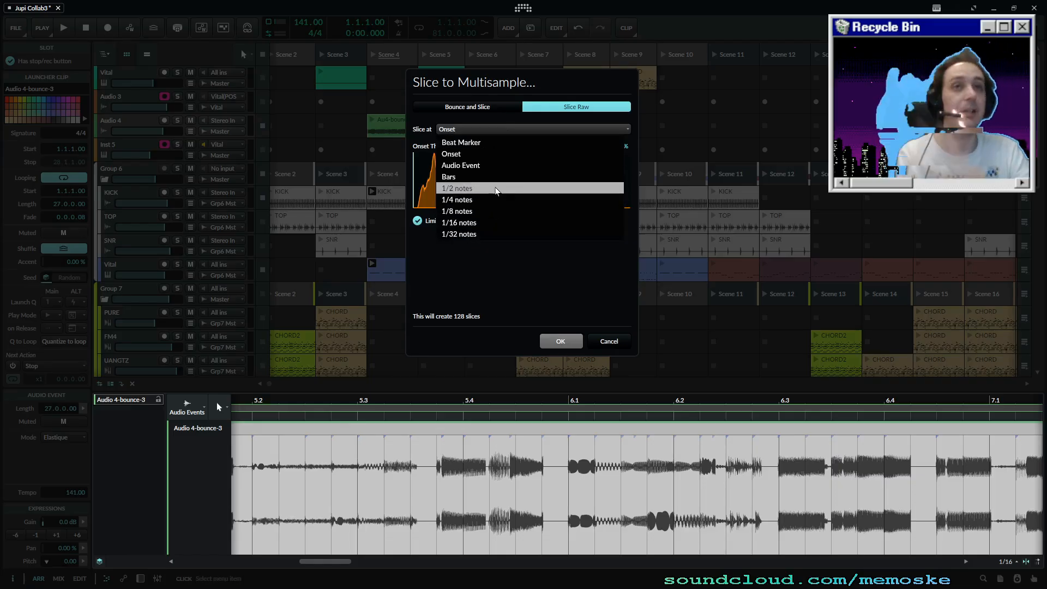
click(462, 273)
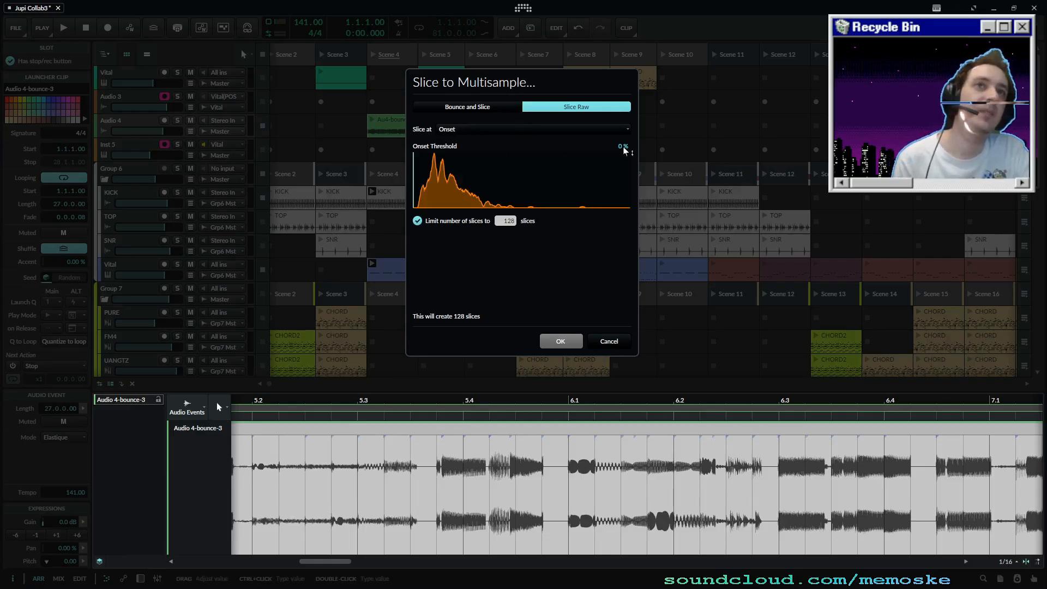
- Try different onset thresholds for the multisample slicing and settle on 16 %
drag(625, 147, 681, 327)
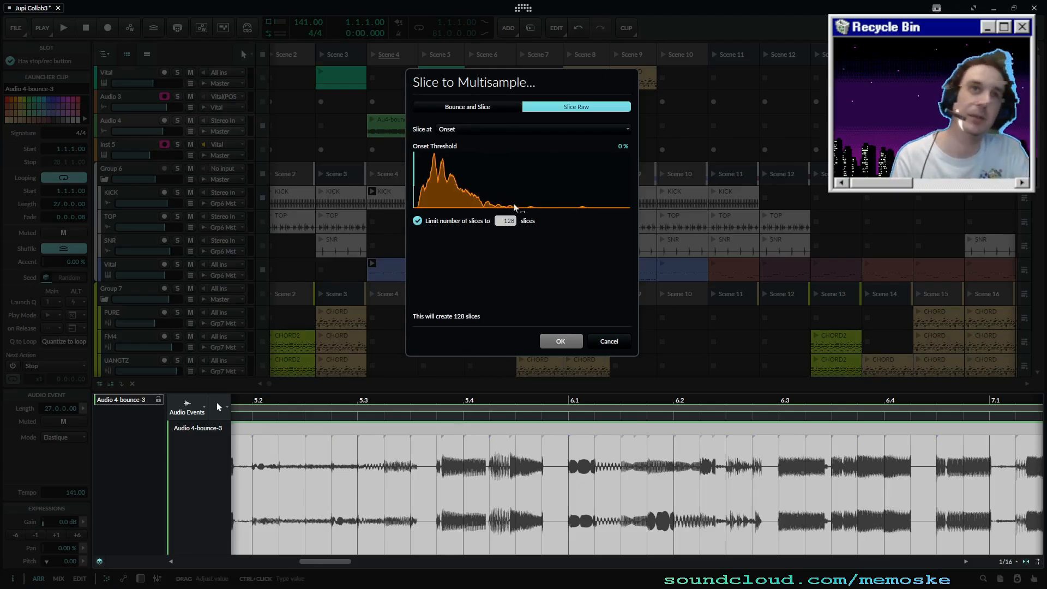
drag(507, 213, 514, 188)
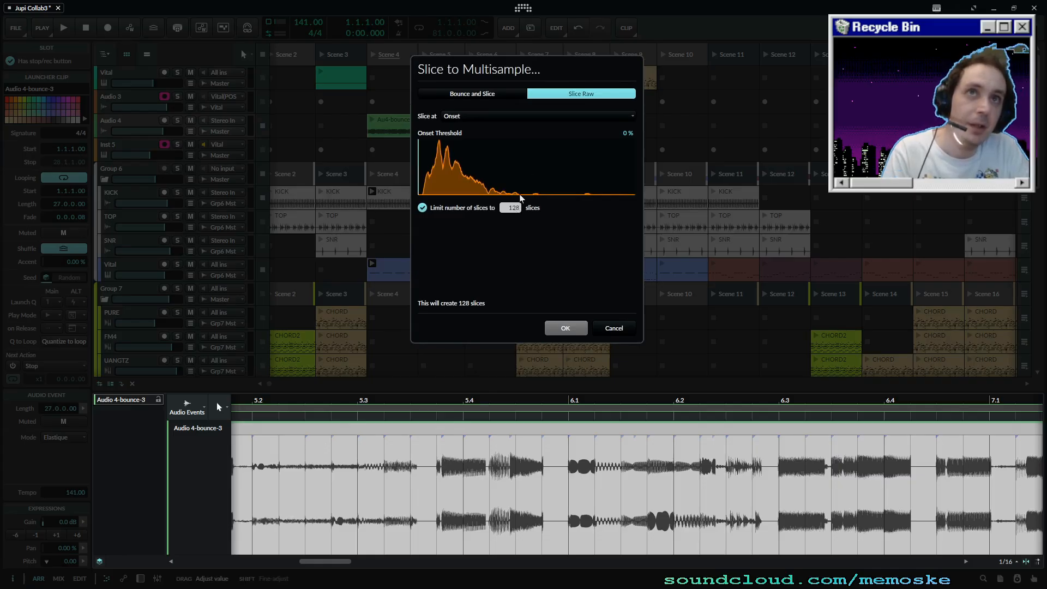
mouse_move(629, 133)
mouse_down()
mouse_move(629, 107)
mouse_move(629, 115)
mouse_up()
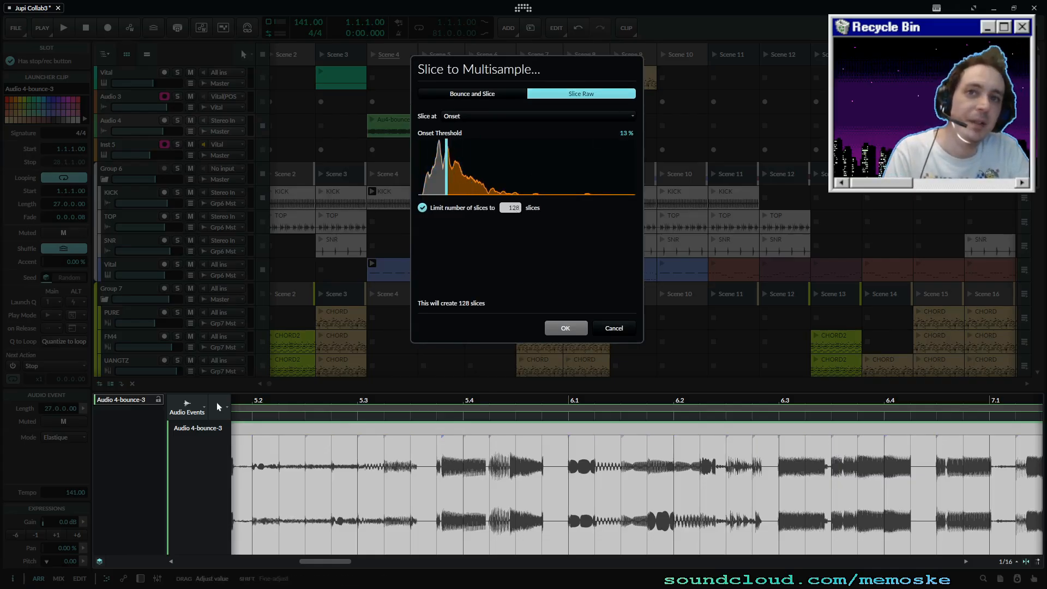
mouse_move(451, 167)
mouse_down()
mouse_move(419, 167)
mouse_move(449, 167)
mouse_up()
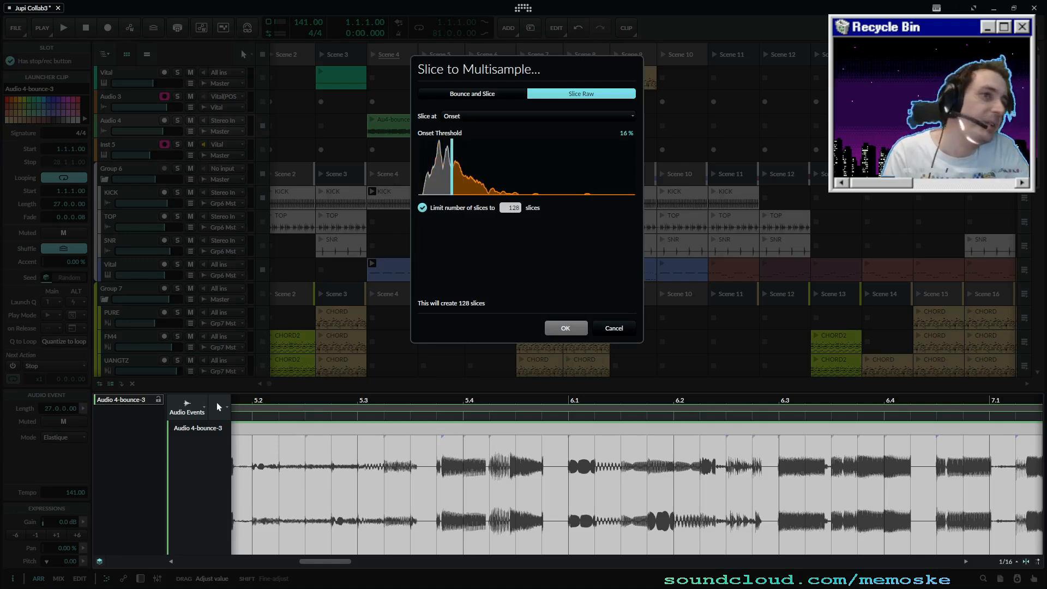
drag(460, 166, 419, 167)
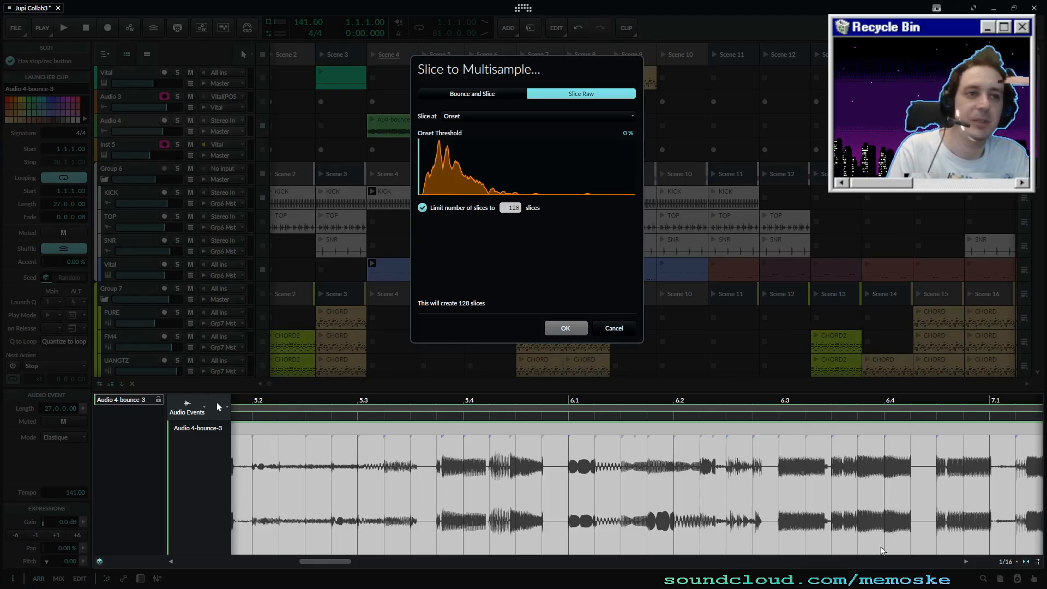
mouse_move(553, 189)
mouse_down()
mouse_move(594, 188)
mouse_move(566, 189)
mouse_move(582, 188)
mouse_up()
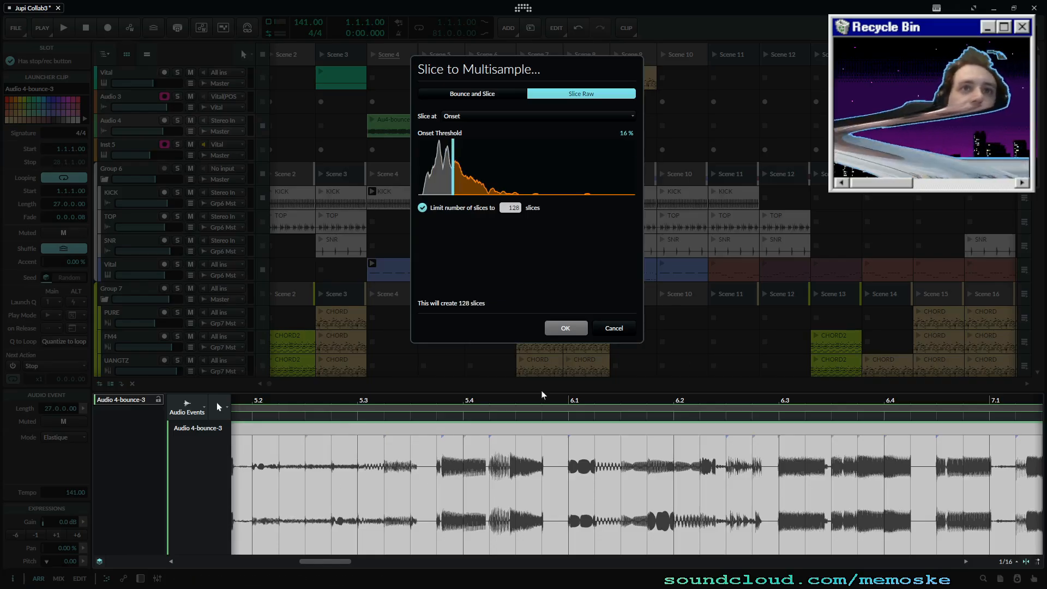
- Confirm the multisample slicing and move the resulting Sampler track directly below Audio 4
click(573, 329)
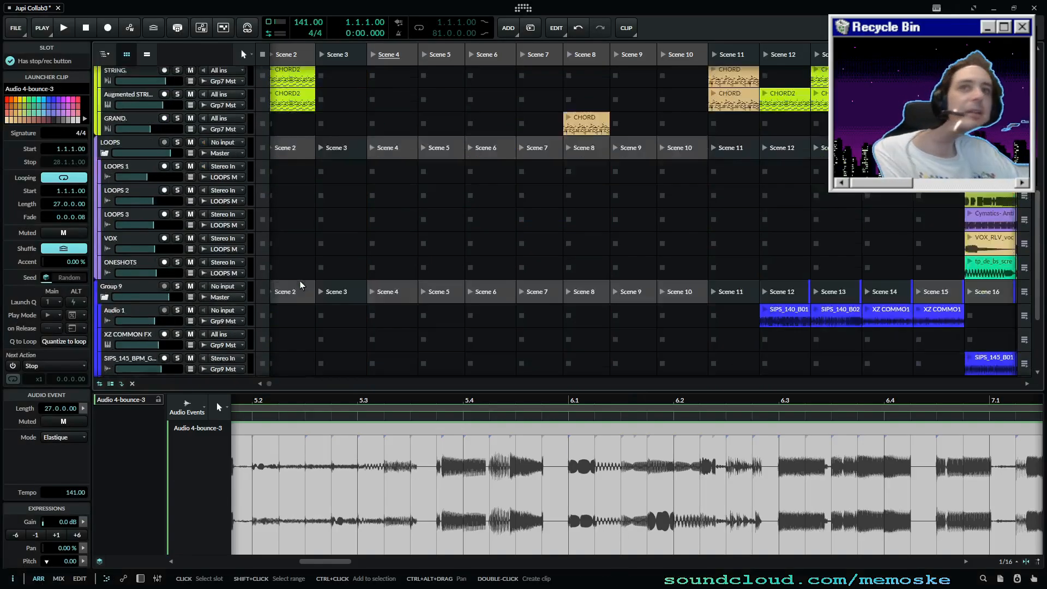
click(111, 326)
drag(111, 326, 123, 139)
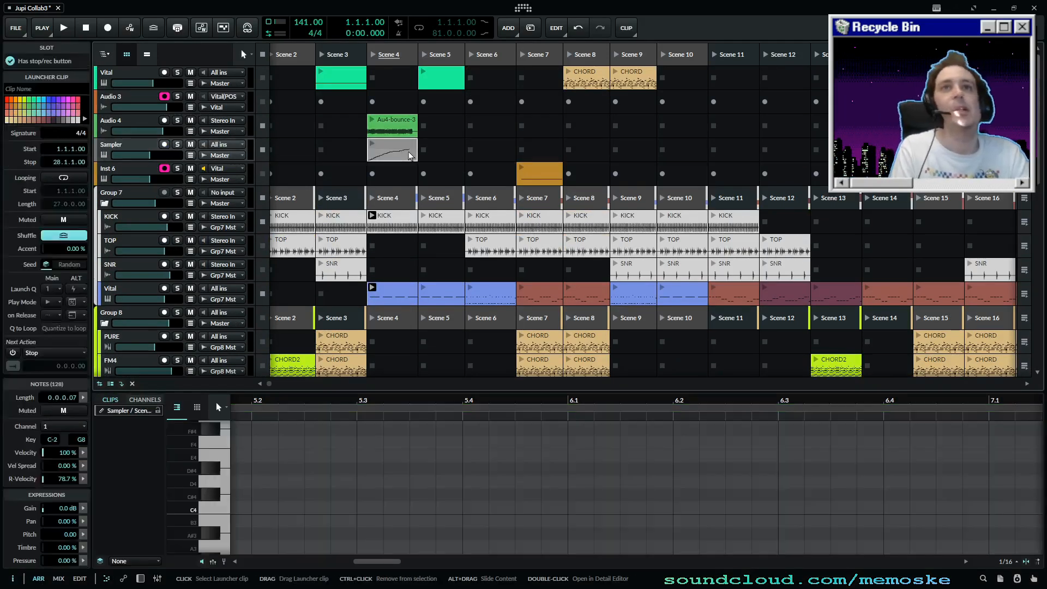
- Look over the slice notes in the Sampler clip in the full editor and delete them all
key(alt+3)
scroll(416, 218, down, 6)
scroll(404, 183, right, 3)
scroll(394, 180, down, 6)
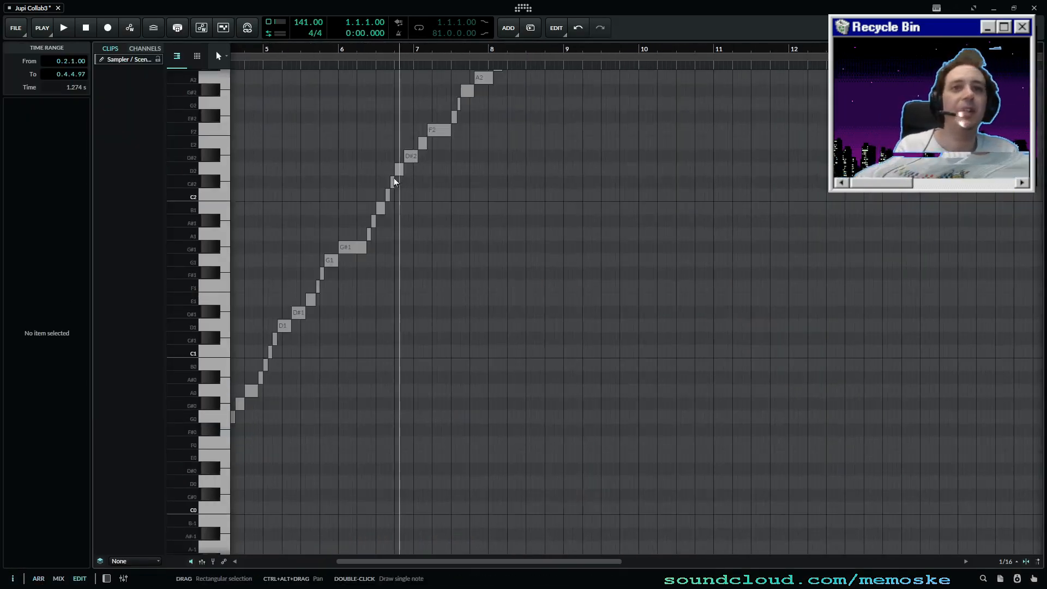
scroll(613, 191, down, 6)
scroll(619, 190, up, 15)
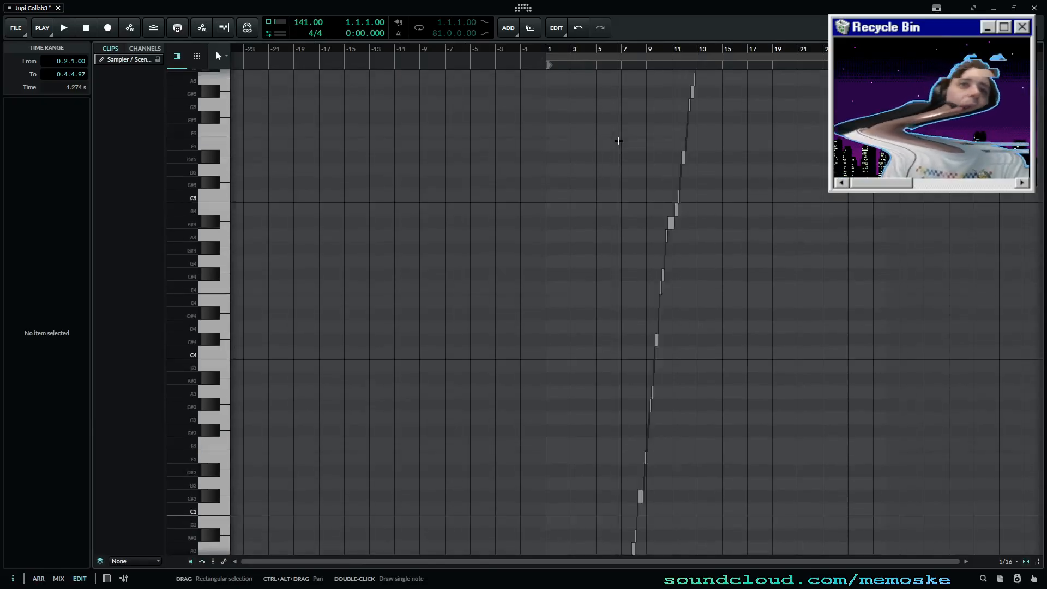
key(ctrl+a)
key(Delete)
key(alt+1)
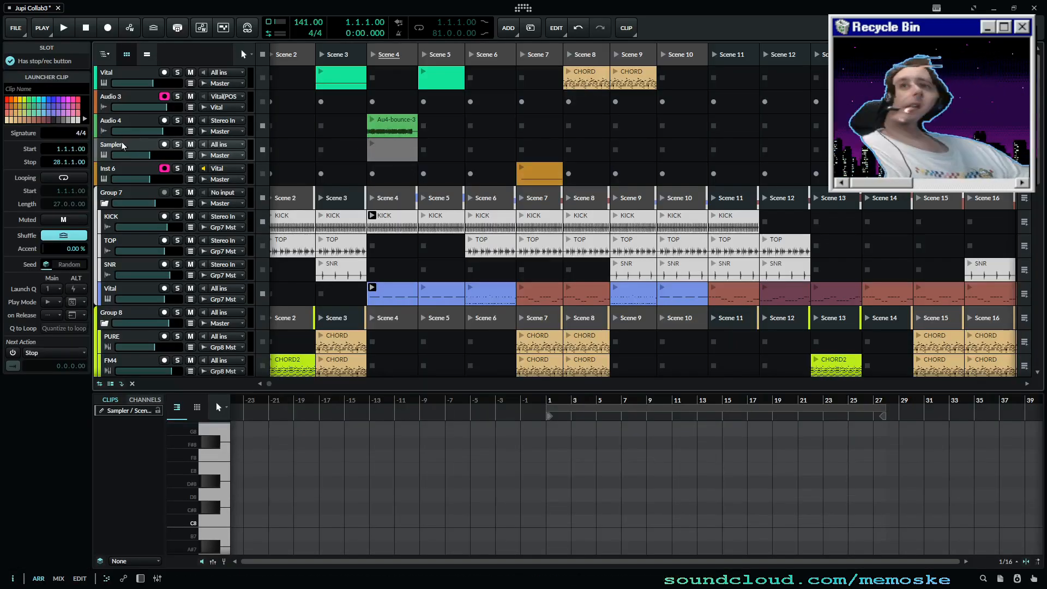
- Insert an Arpeggiator before the Sampler device and open the emptied Scene 4 clip for note editing
key(d)
click(131, 501)
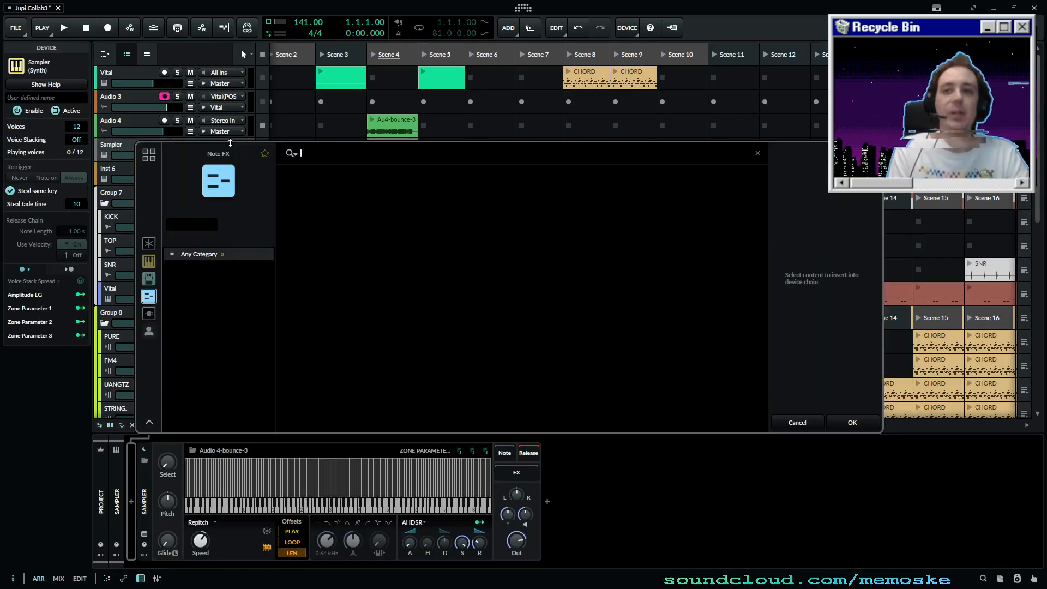
text(ar)
key(Down)
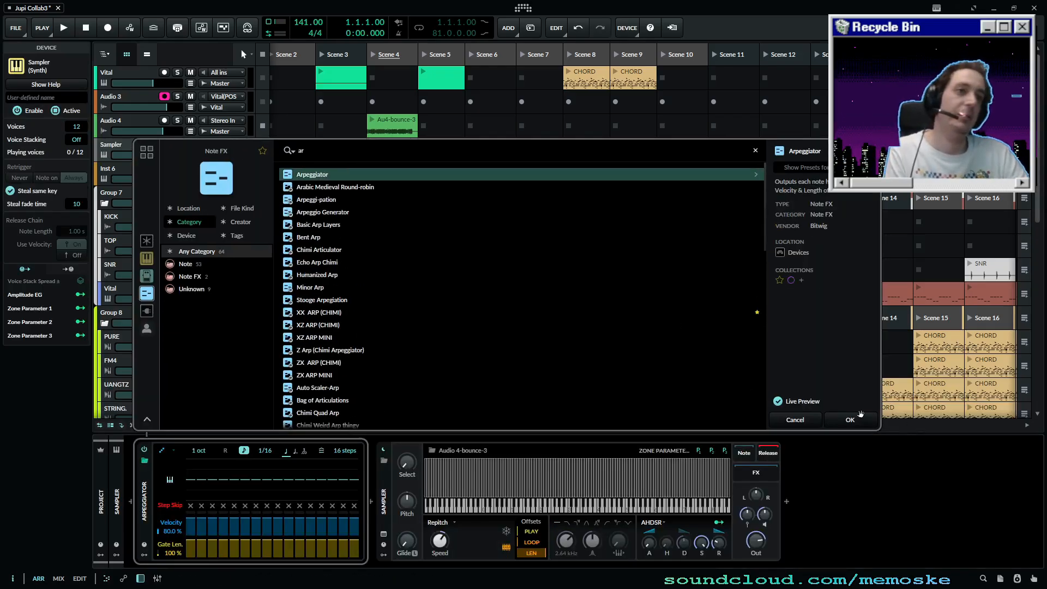
click(836, 417)
double_click(397, 149)
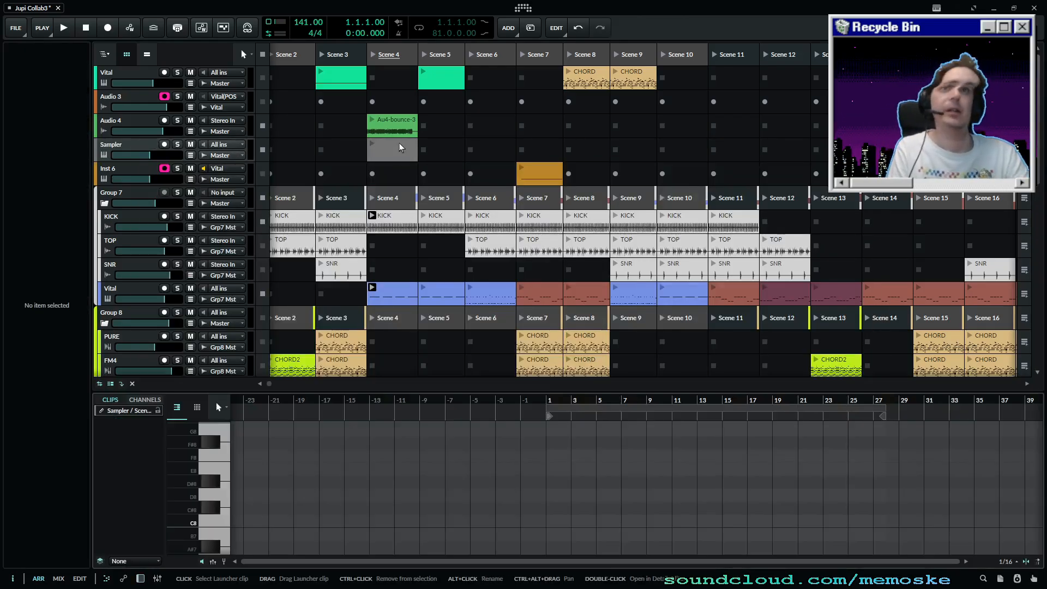
- Look over the empty Sampler clip's note range and audition the lowest keys to find where the slices begin
key(alt+3)
scroll(614, 278, down, 10)
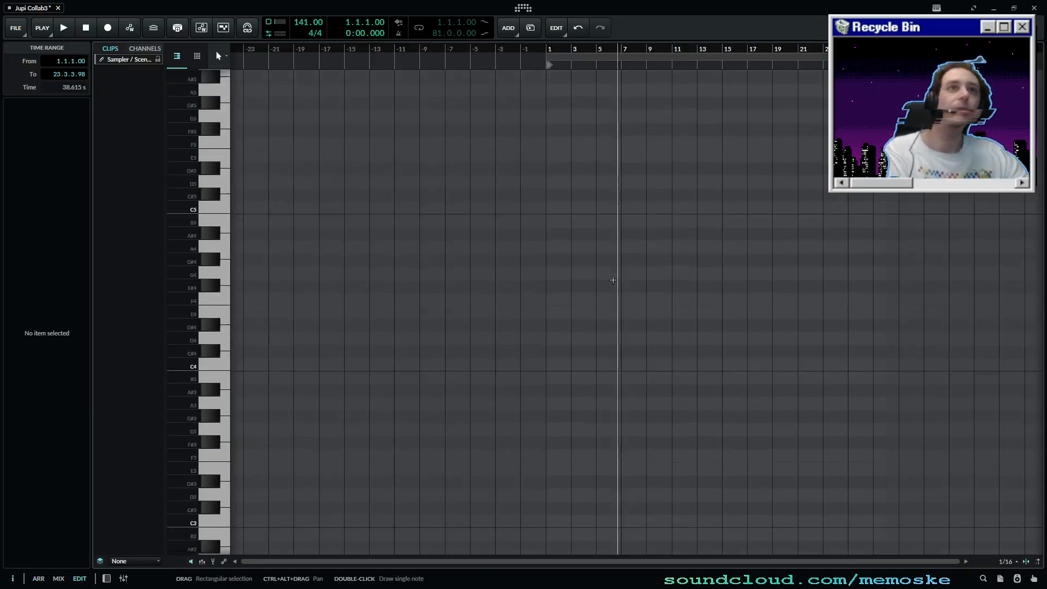
key(alt+1)
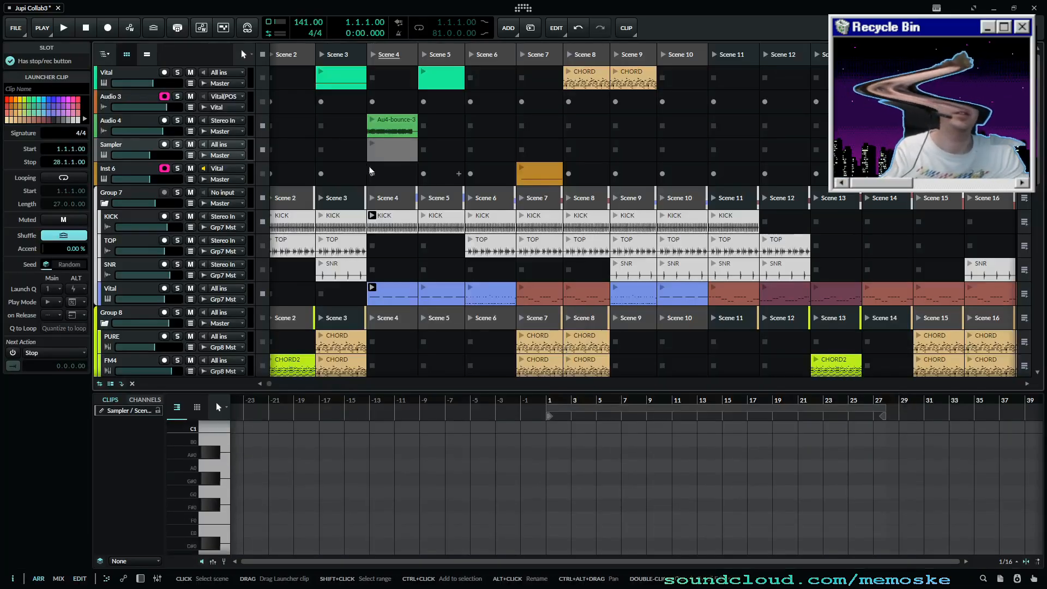
double_click(401, 149)
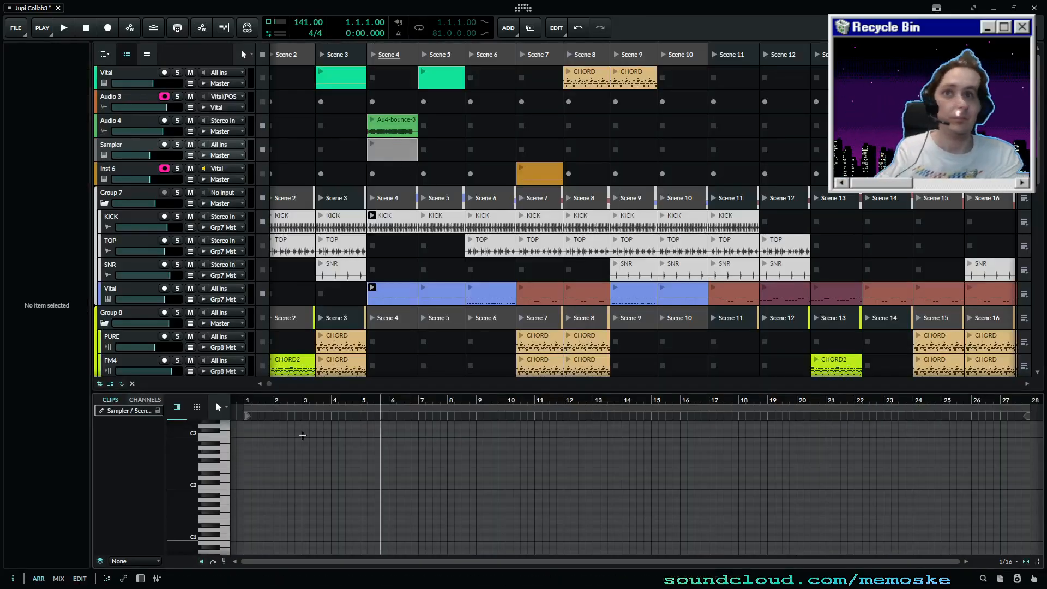
click(214, 513)
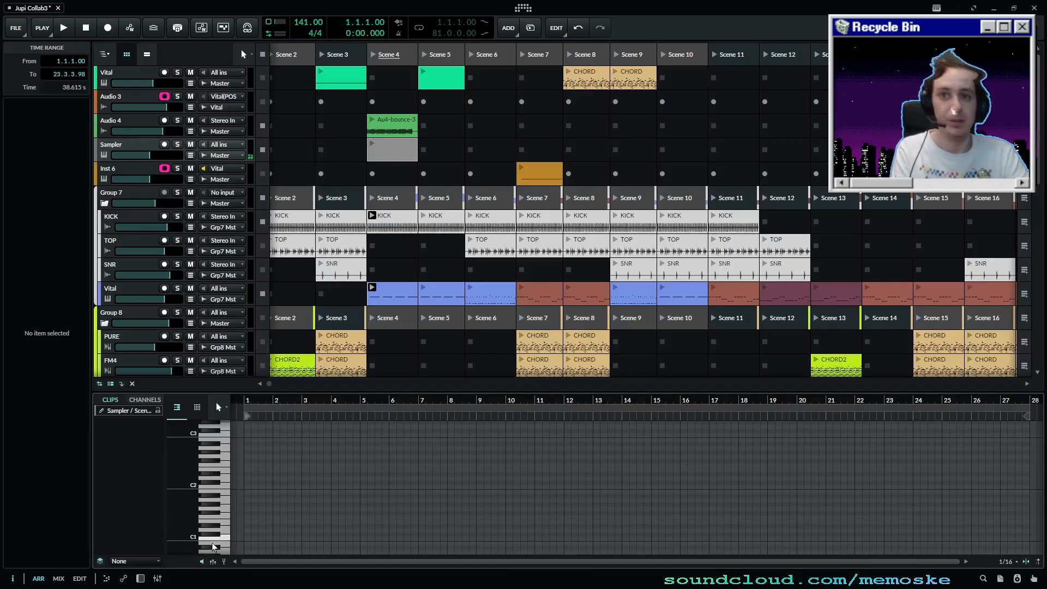
scroll(214, 547, down, 6)
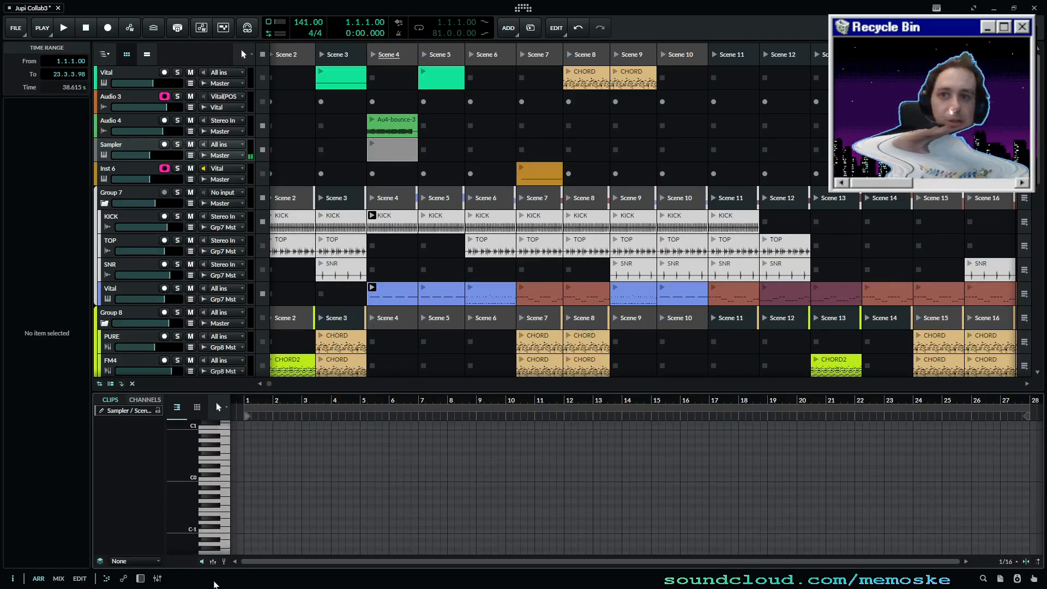
scroll(214, 551, down, 2)
click(214, 547)
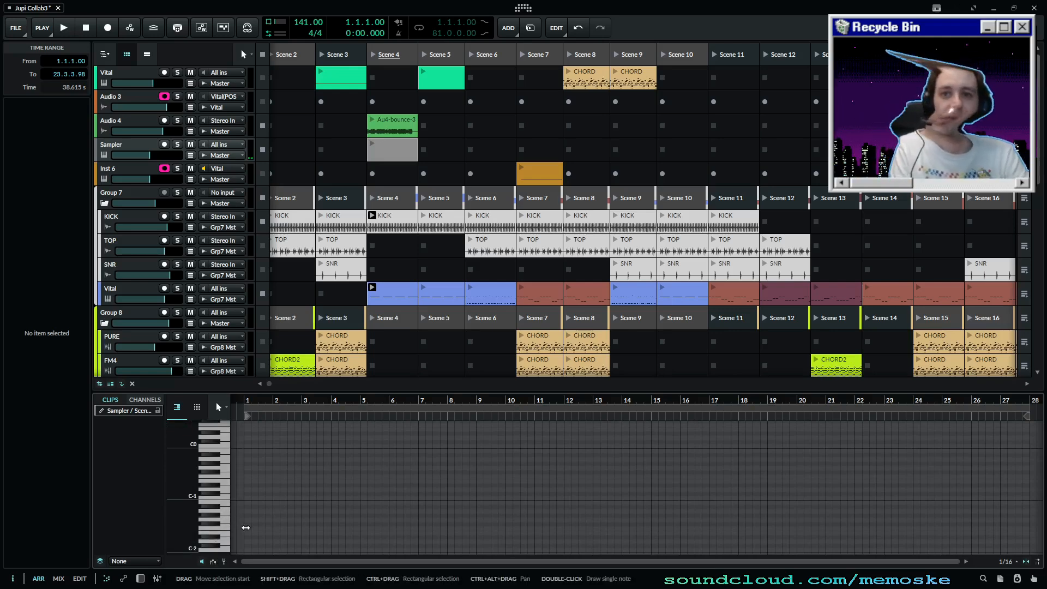
click(221, 539)
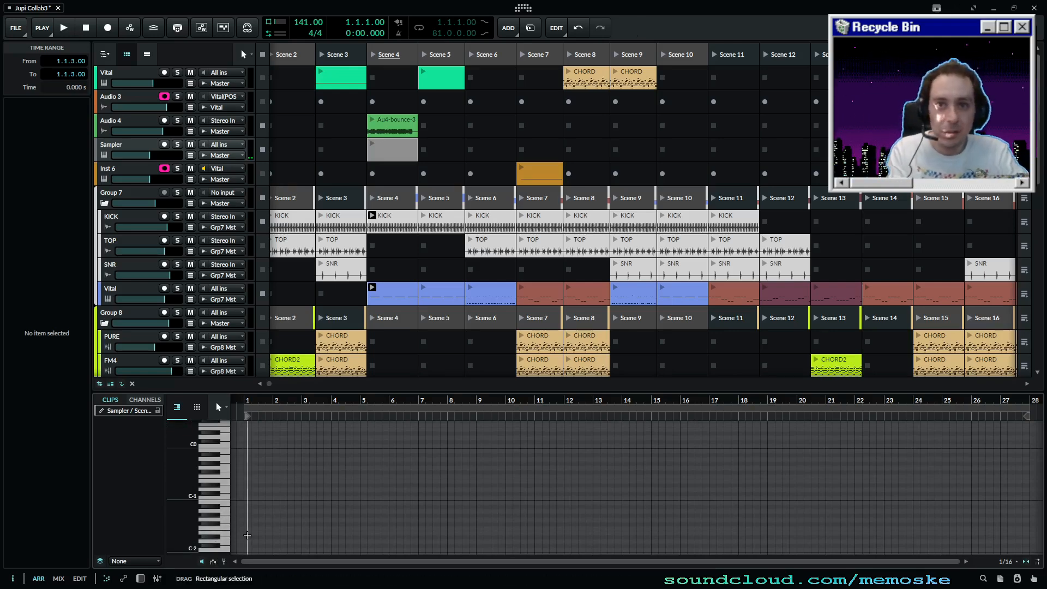
- Draw a D#-2 note at the start of the Sampler clip and lengthen it to 3 bars
double_click(249, 537)
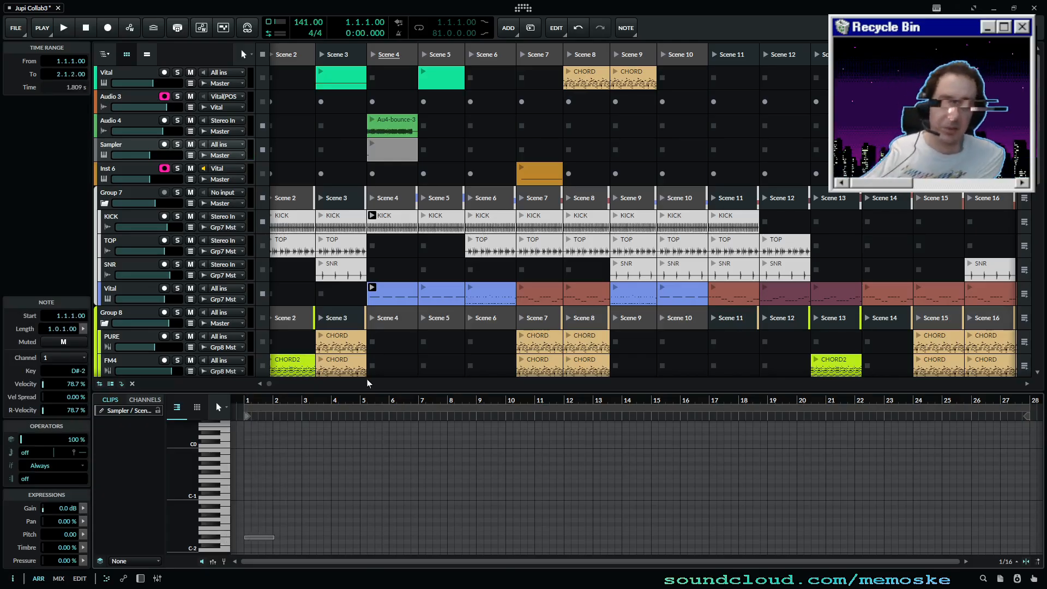
key(alt+Right)
key(alt+Right)
key(alt+Right)
key(alt+Right)
key(alt+Right)
key(alt+Right)
key(alt+Right)
key(alt+Right)
key(alt+Right)
key(alt+Right)
key(alt+Right)
key(alt+Right)
key(alt+Right)
key(alt+Right)
key(alt+Right)
key(alt+Right)
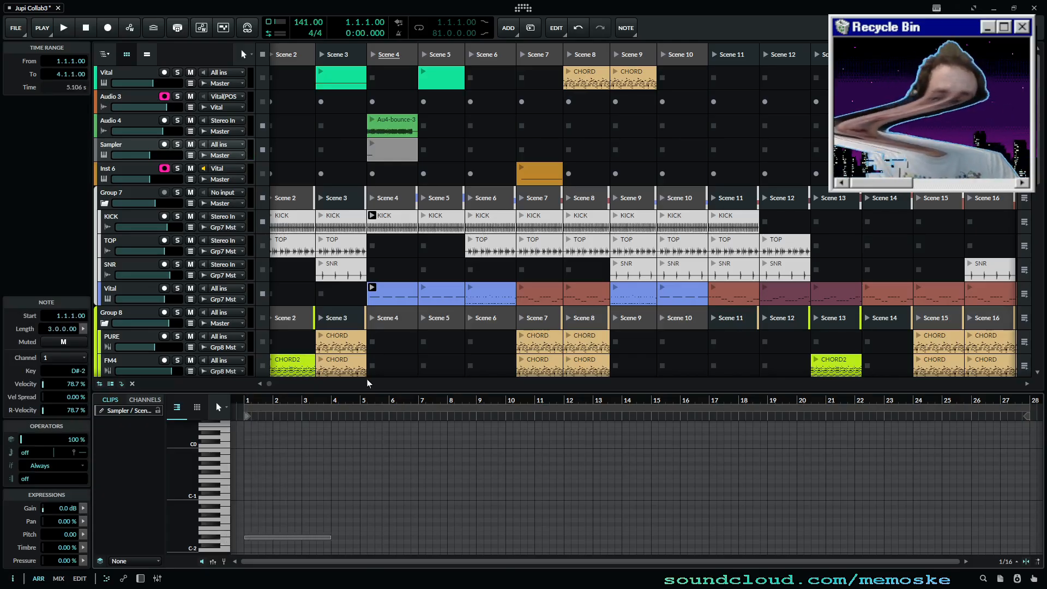
- Duplicate the 3-bar note and place the copy at the clip start on E-2
key(ctrl+d)
key(Left)
key(Left)
key(Left)
key(Left)
key(Left)
key(Left)
key(Left)
key(Left)
key(Left)
key(Left)
key(Left)
key(Left)
key(Left)
key(Left)
key(Left)
key(Left)
key(Left)
key(Left)
key(Left)
key(Left)
key(Left)
key(Left)
key(Left)
key(Left)
key(Left)
key(Left)
key(Left)
key(Left)
key(Left)
key(Left)
key(Left)
key(Left)
key(Left)
key(Left)
key(Left)
key(Left)
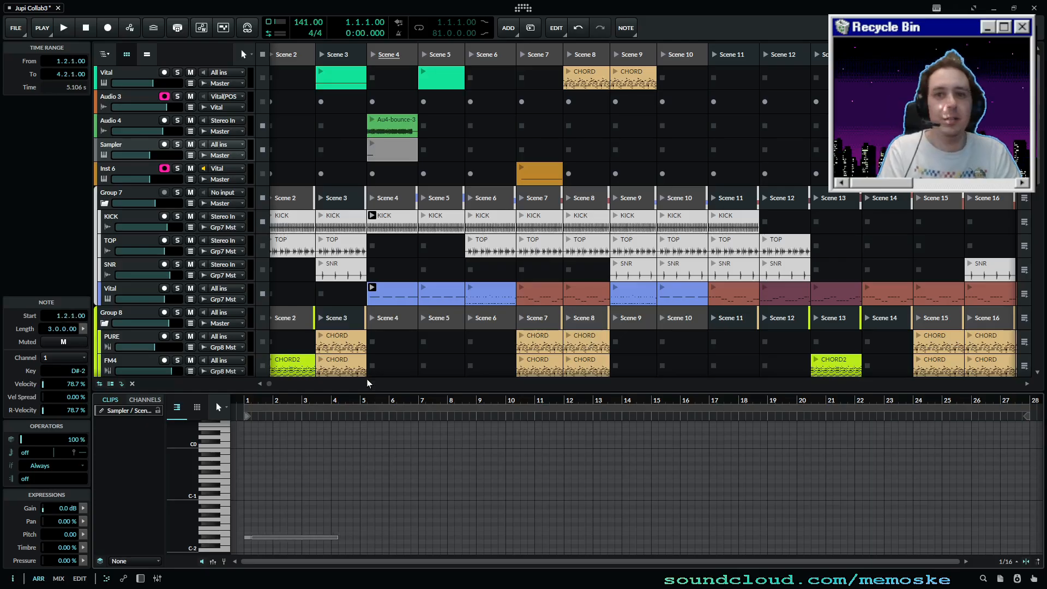
key(Left)
key(Up)
key(Up)
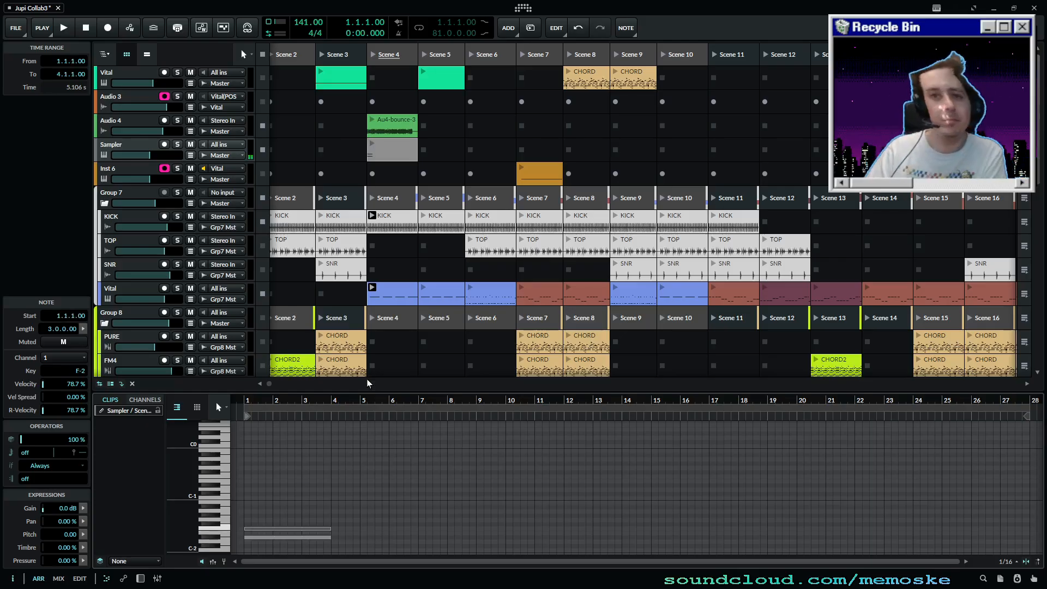
key(Down)
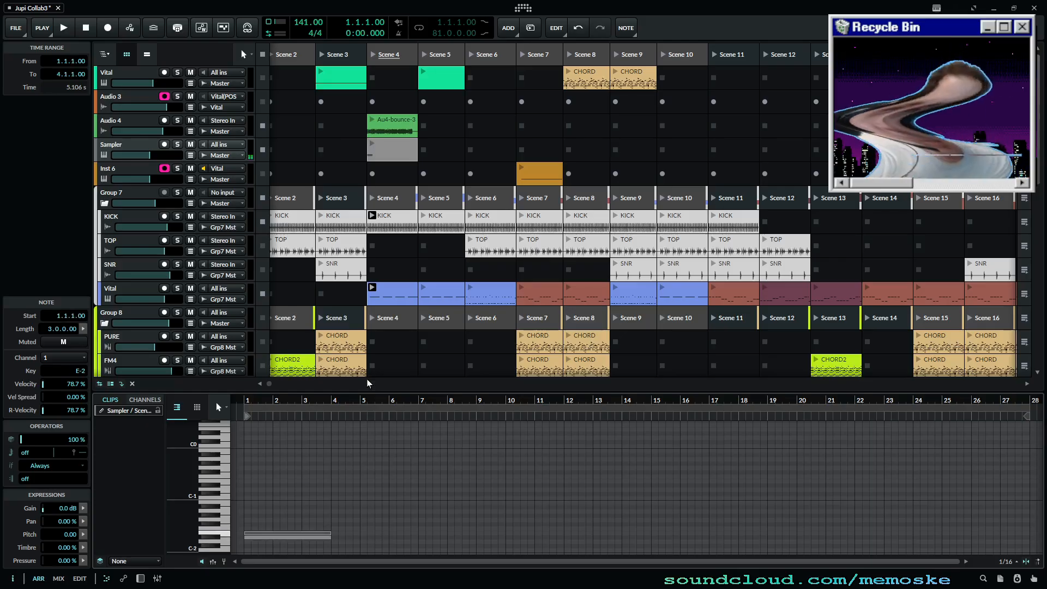
- Duplicate the E-2 note and place the copy at the clip start on F-2
key(ctrl+d)
key(Left)
key(Left)
key(Left)
key(Up)
key(Left)
key(Left)
key(Left)
key(Left)
key(Left)
key(Left)
key(Left)
key(Left)
key(Left)
key(Left)
key(Left)
key(Left)
key(Left)
key(Left)
key(Left)
key(Left)
key(Left)
key(Left)
key(Left)
key(Left)
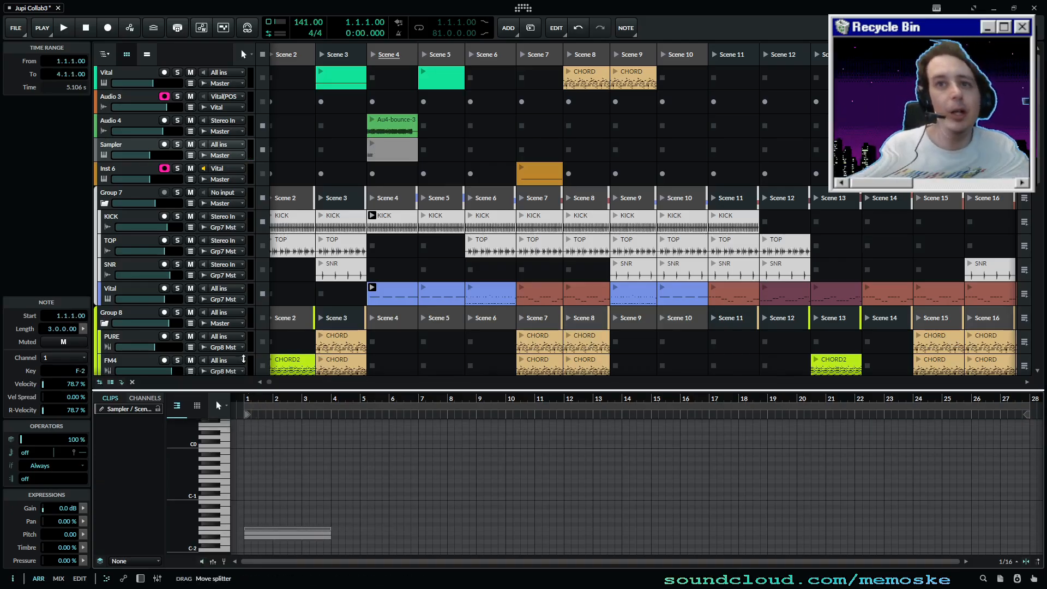
- Enlarge the note editor and copy the stacked notes upward to fill every key from D#-2 to C#-1
drag(253, 391, 252, 152)
drag(328, 397, 255, 519)
drag(277, 490, 251, 514)
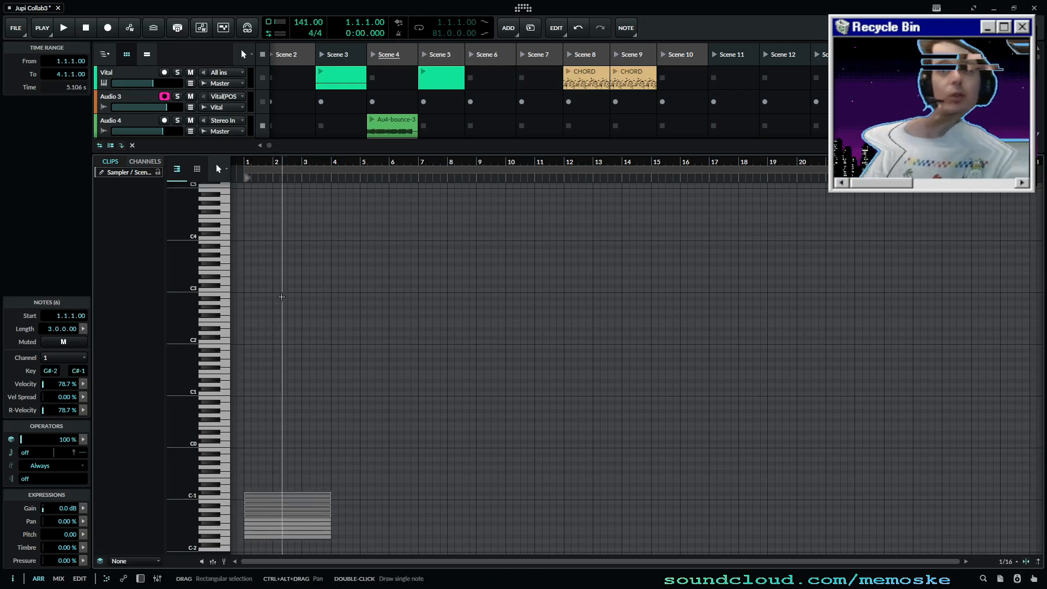
drag(315, 453, 248, 561)
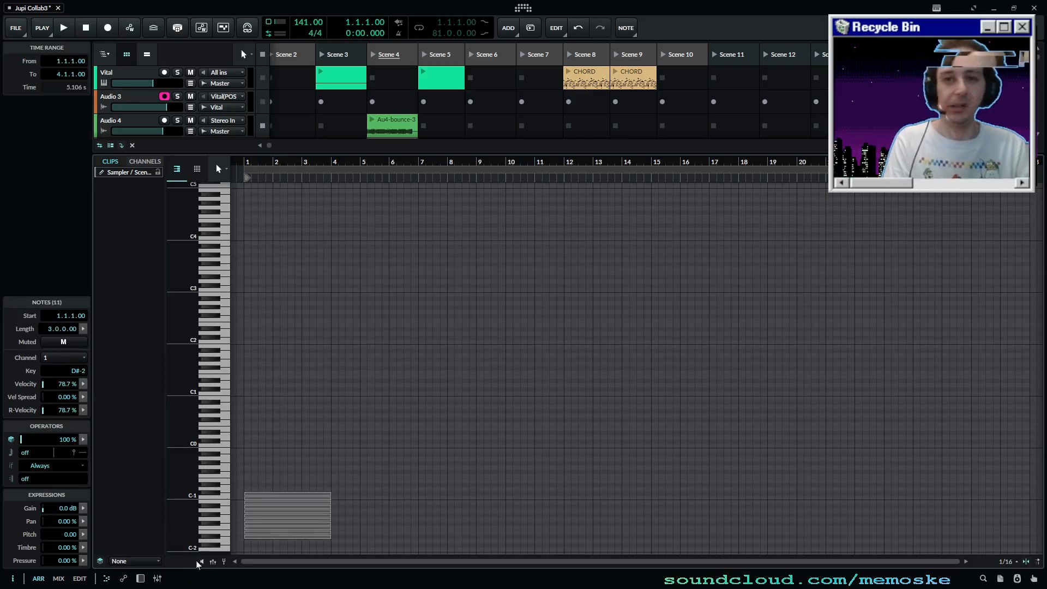
scroll(262, 382, up, 3)
click(274, 359)
key(Tab)
key(Tab)
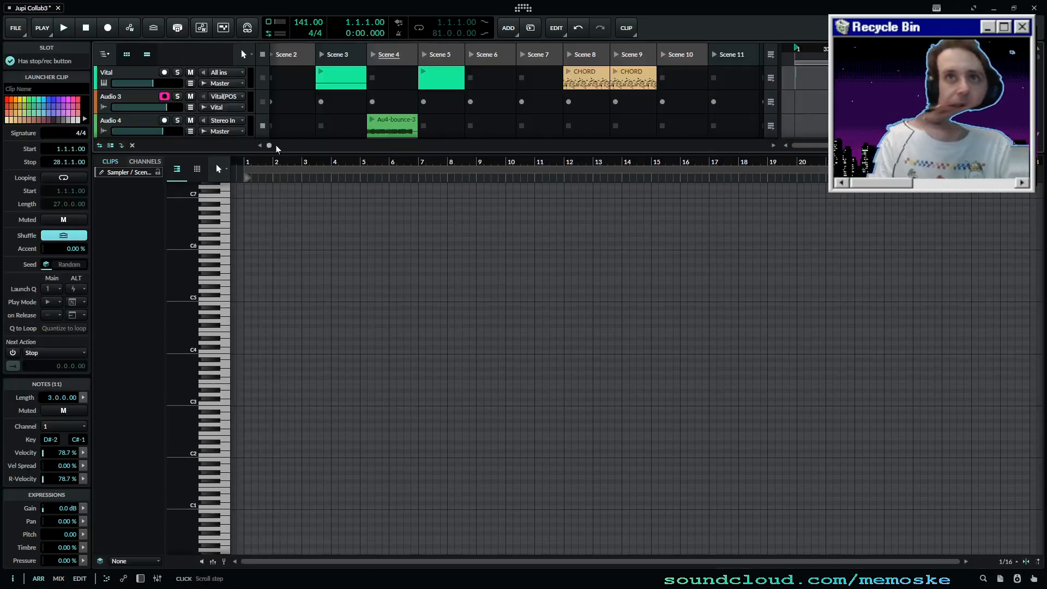
scroll(312, 358, down, 3)
click(296, 371)
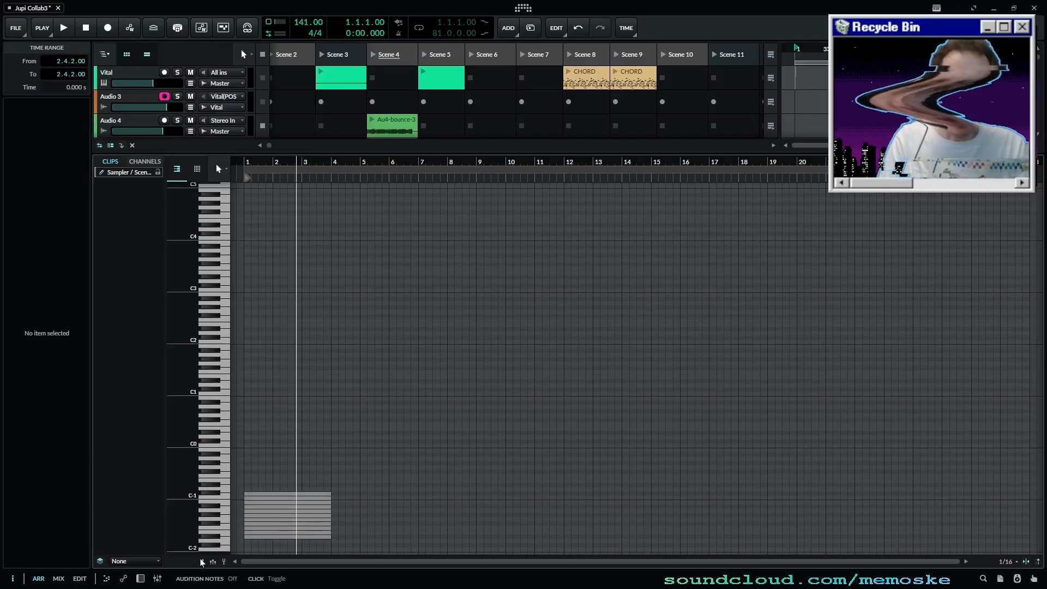
- Copy the whole 11-note stack directly above itself so the notes run consecutively up to C0
drag(301, 446, 251, 553)
drag(274, 514, 271, 457)
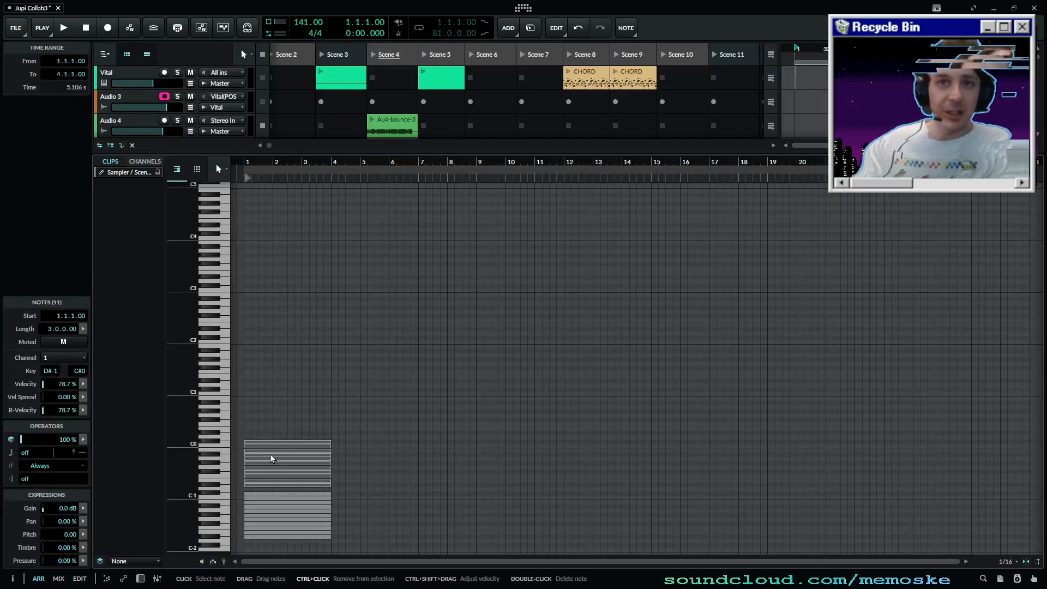
click(257, 400)
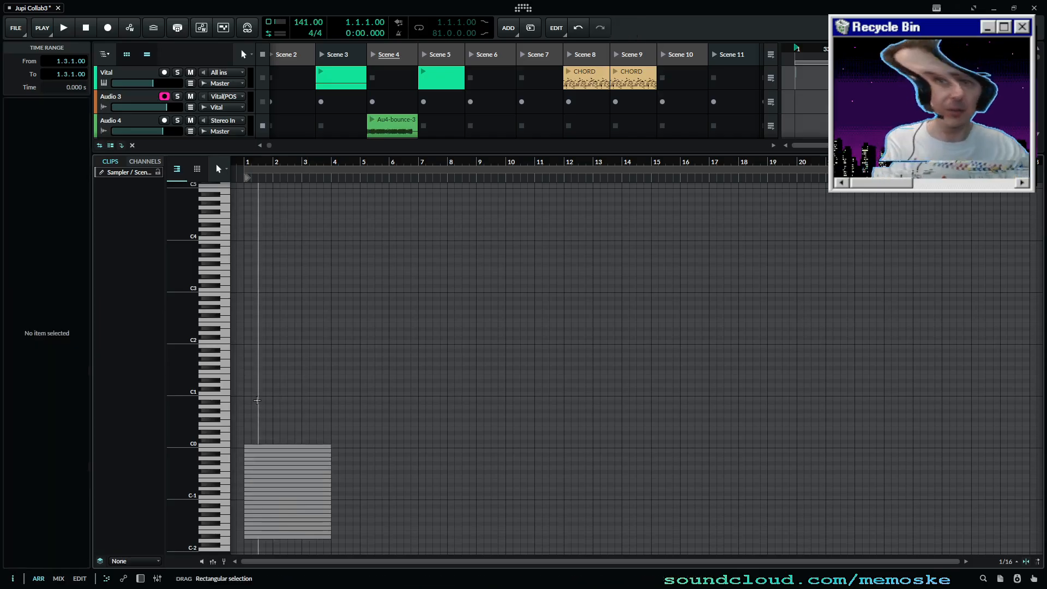
- Keep copying the growing note stack upward until 3-bar notes fill every key up to G8
drag(257, 400, 247, 550)
drag(287, 496, 290, 381)
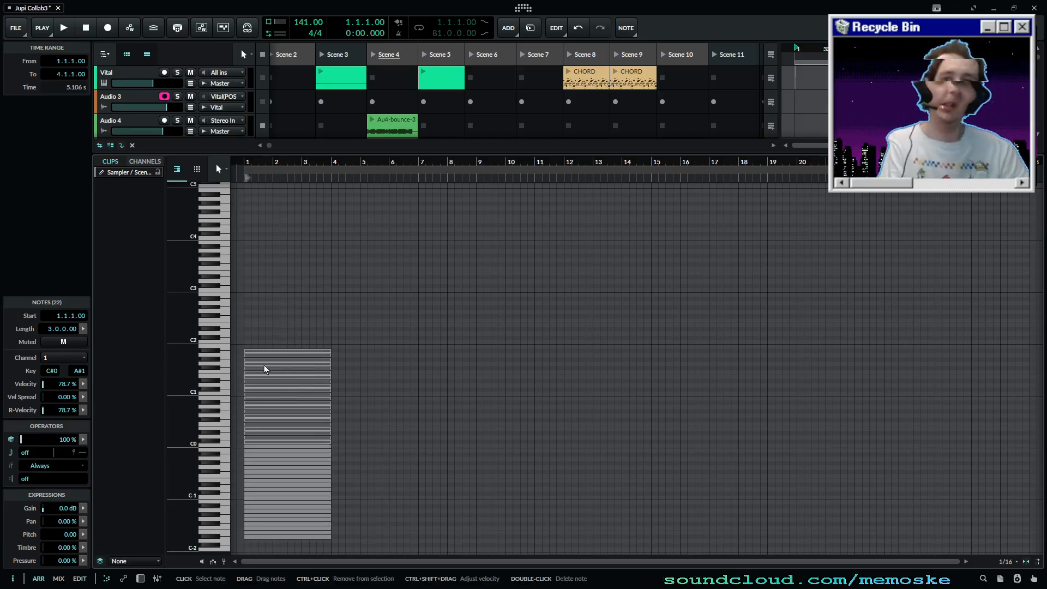
drag(313, 316, 291, 551)
drag(283, 420, 276, 347)
scroll(276, 338, up, 3)
drag(296, 290, 299, 581)
scroll(295, 491, up, 3)
drag(289, 424, 286, 529)
scroll(288, 256, up, 3)
scroll(284, 382, up, 2)
drag(282, 326, 277, 215)
scroll(286, 245, down, 4)
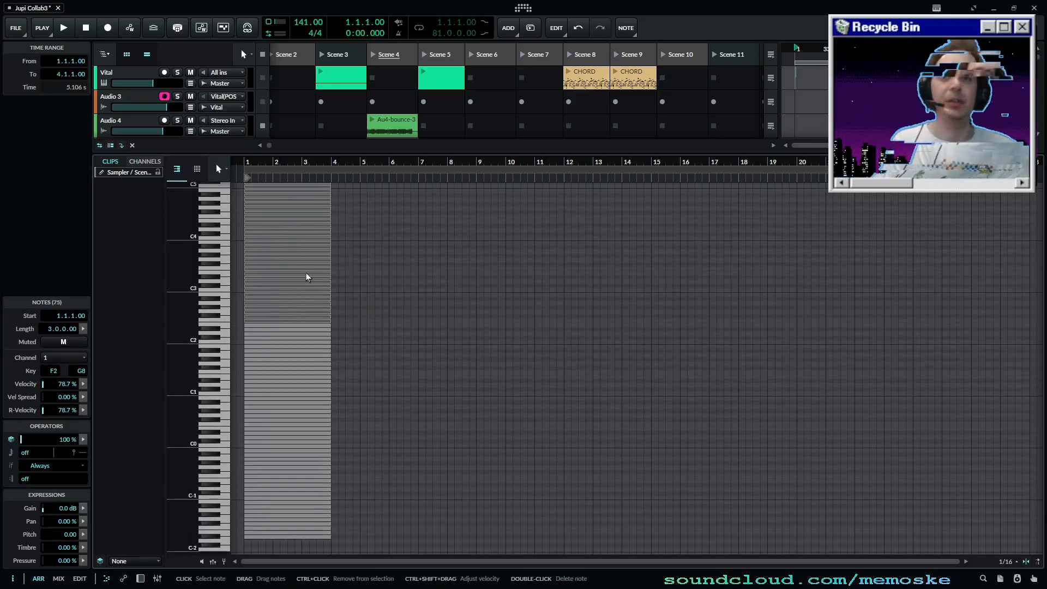
- Bring back the full clip launcher, show the Sampler track's devices and briefly test playback
key(Tab)
key(Tab)
drag(337, 153, 407, 552)
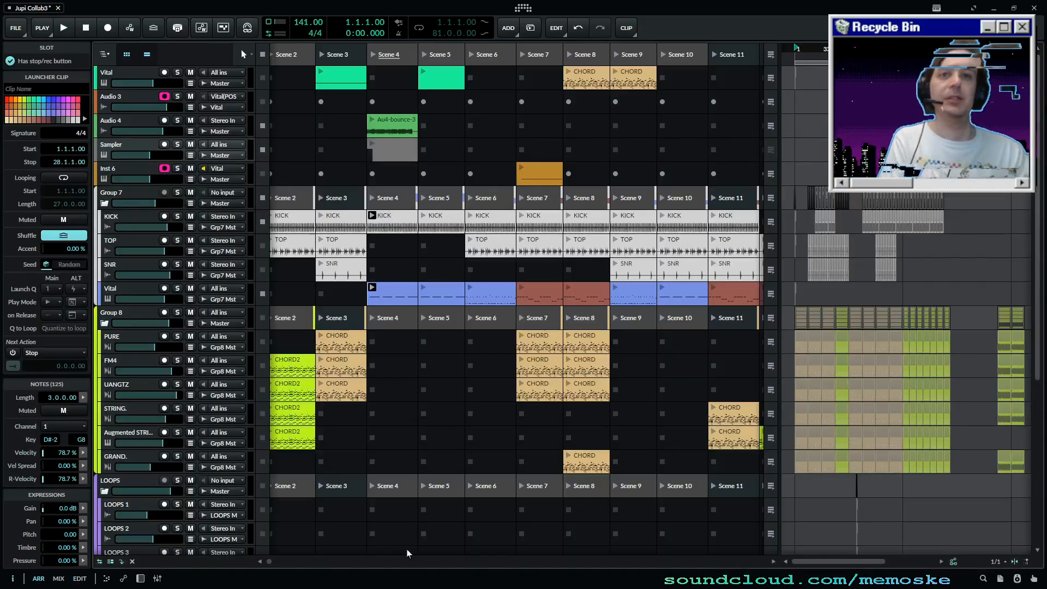
double_click(119, 148)
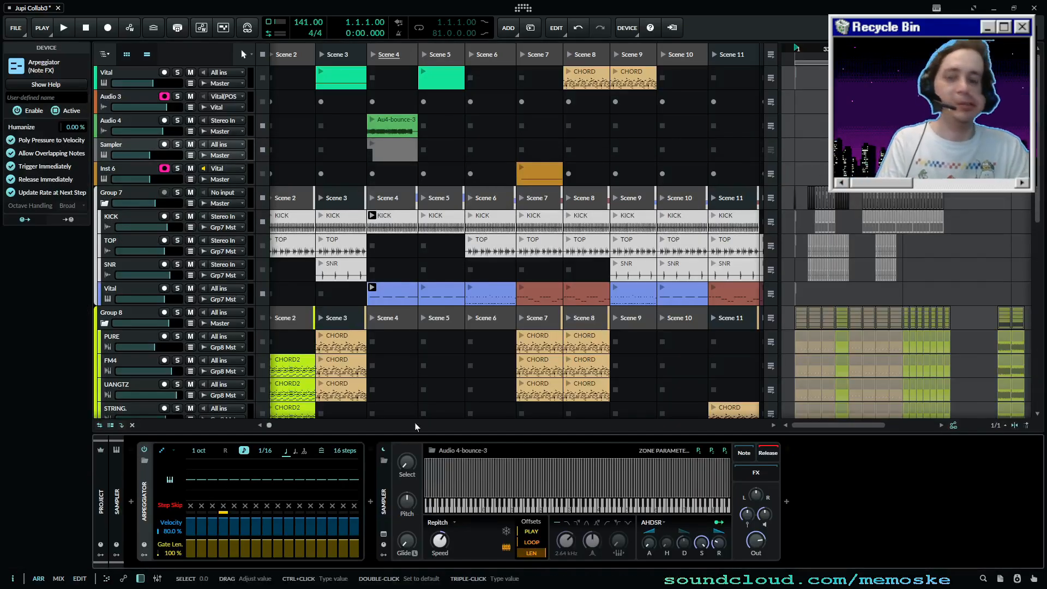
key(space)
key(space)
- Loop the Sampler track's Scene 4 clip over its 3 bars of notes, starting at 1.1.1.00
double_click(390, 147)
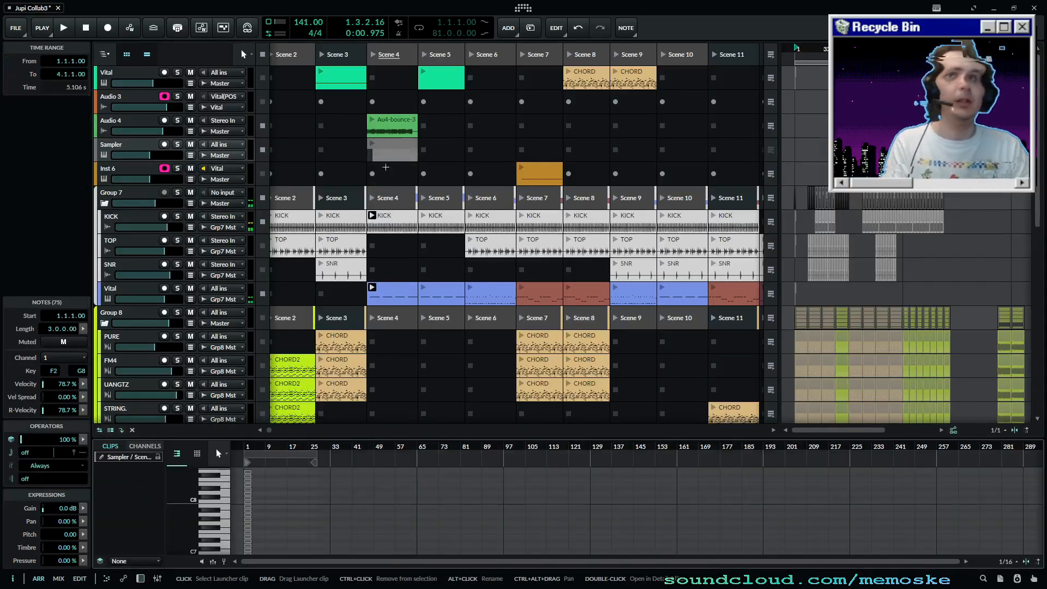
key(Tab)
drag(390, 147, 924, 218)
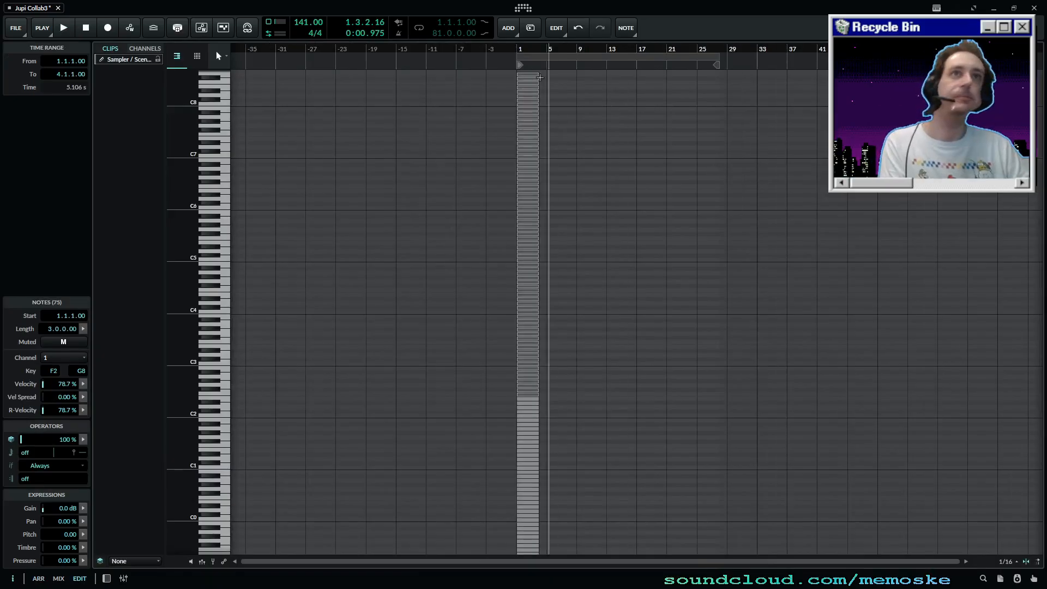
key(ctrl+a)
key(Tab)
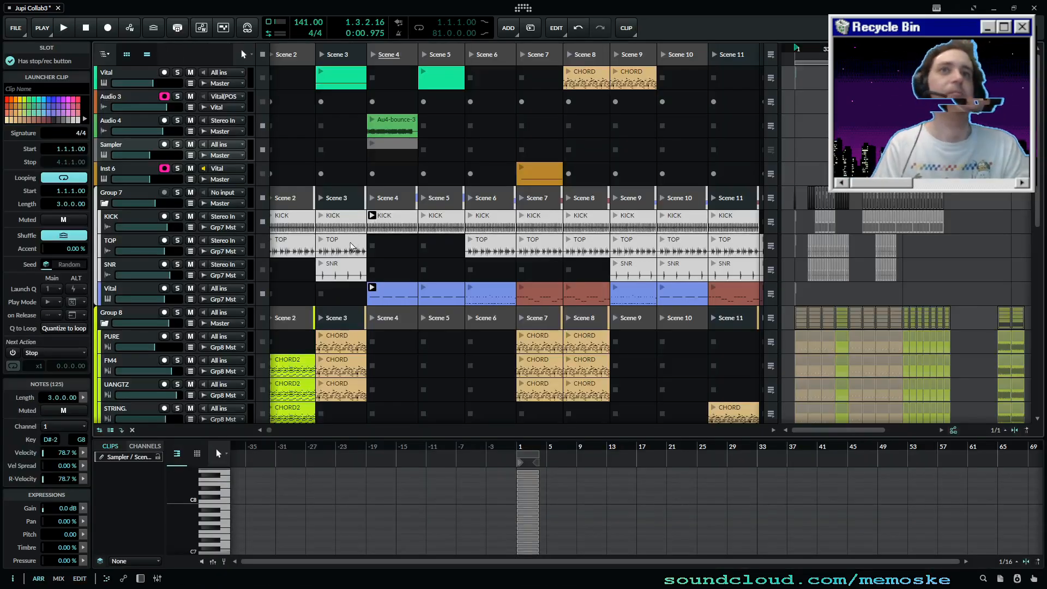
- Launch the Sampler track's Scene 4 clip and raise the track volume to about +4.3 dB
click(373, 144)
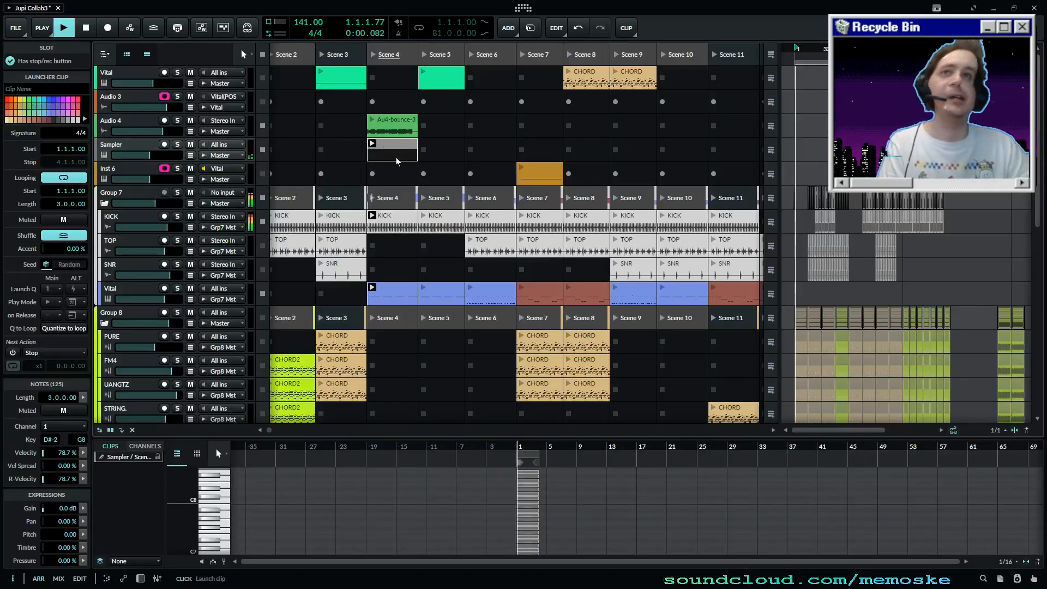
drag(149, 155, 150, 156)
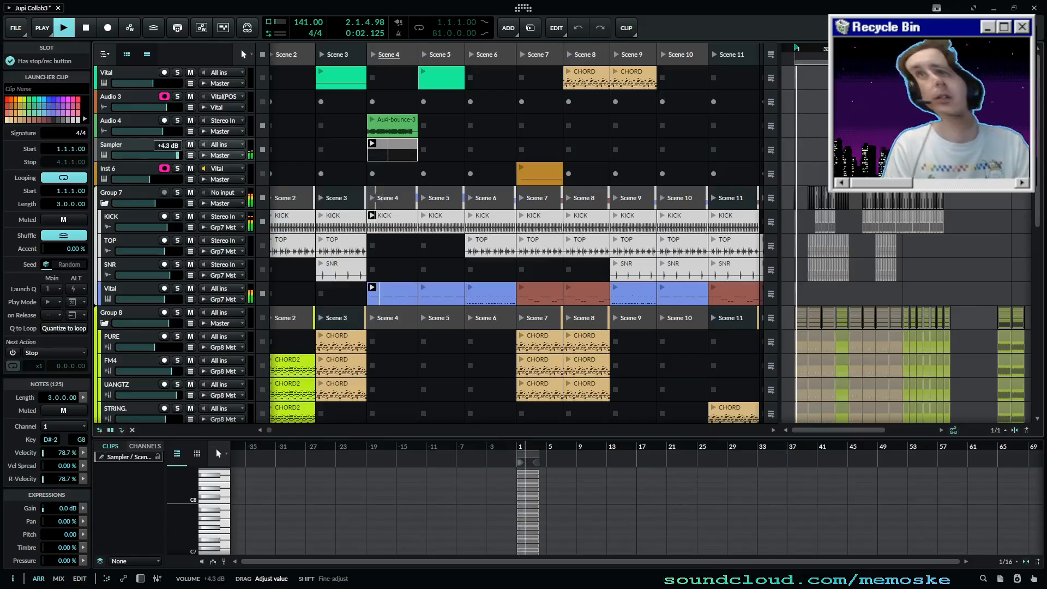
- Show the Sampler track's devices, set the Arpeggiator's global gate length to 44 % during playback, and stop playback
click(148, 146)
key(d)
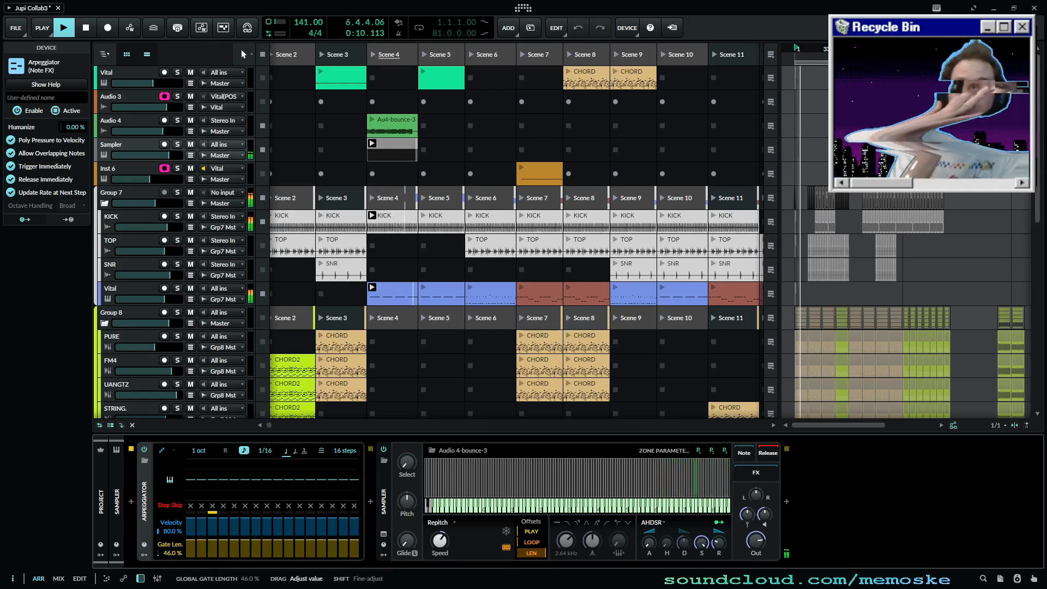
drag(764, 516, 765, 493)
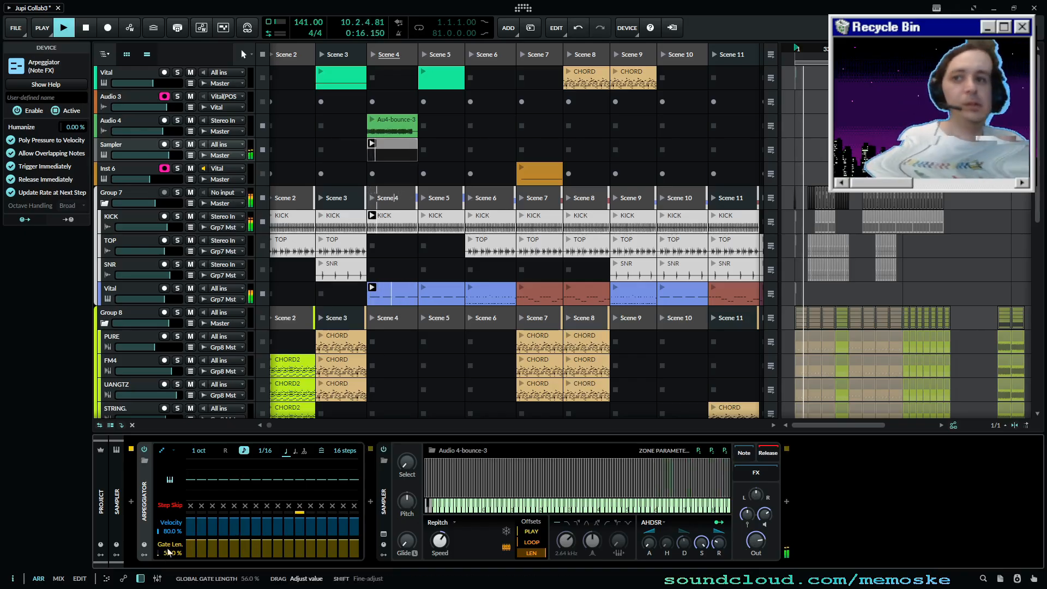
key(space)
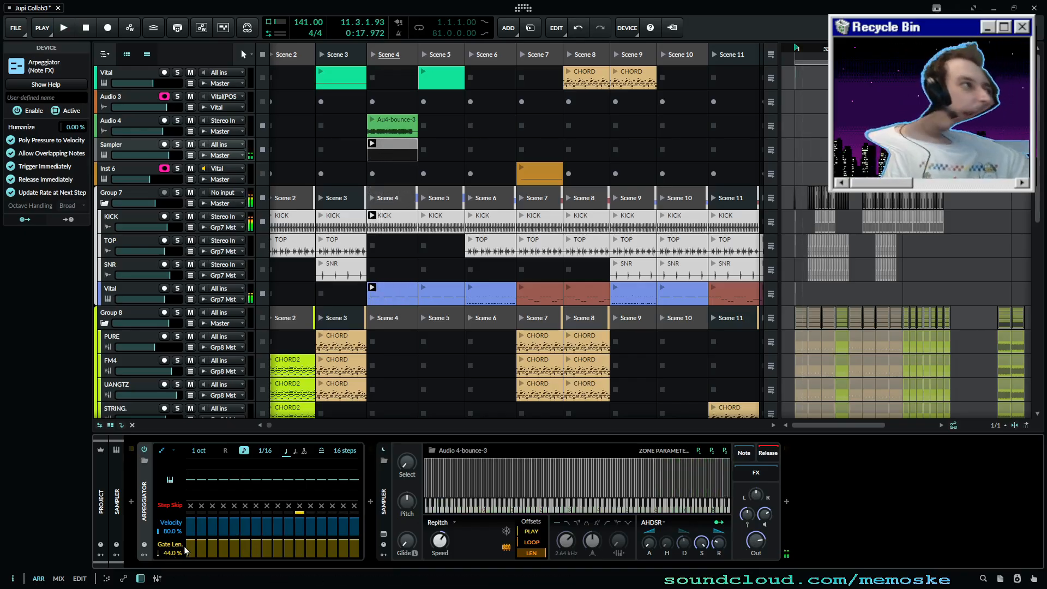
- Show the Arpeggiator's modulators and add a Random modulator to it
click(144, 555)
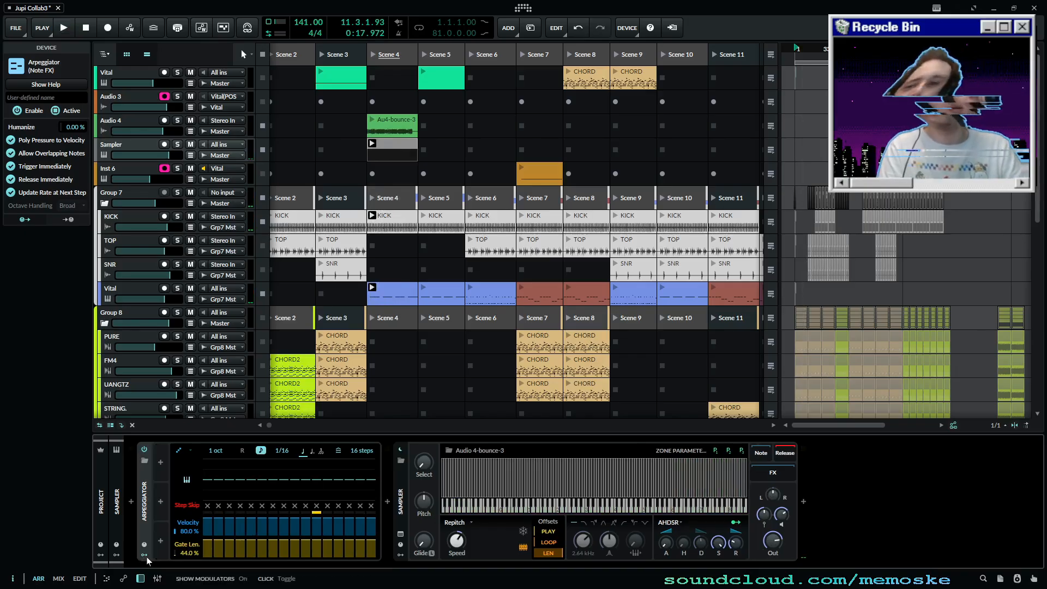
click(160, 540)
text(ra)
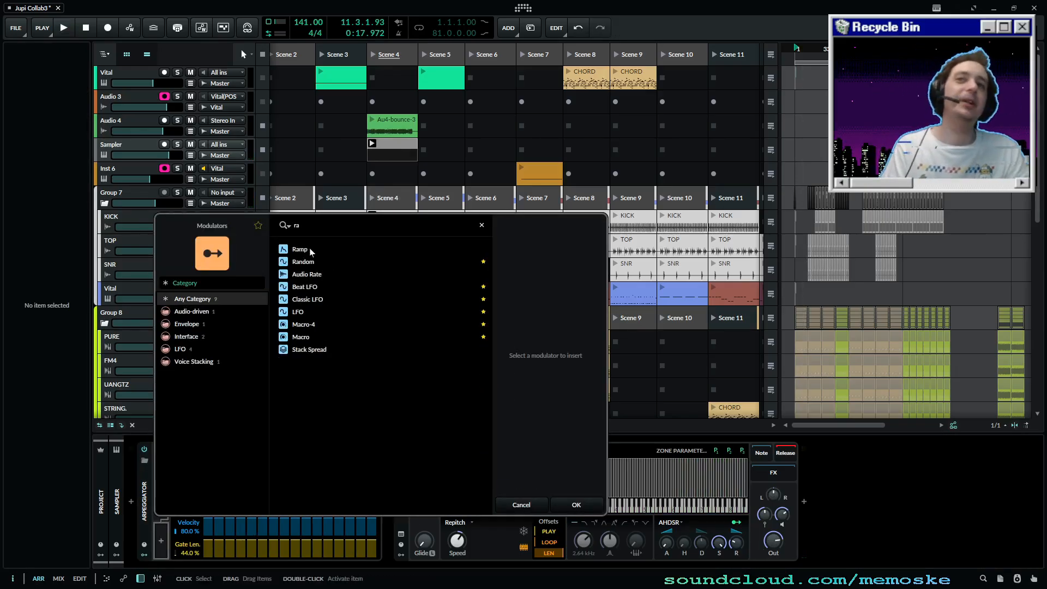
click(334, 273)
click(338, 265)
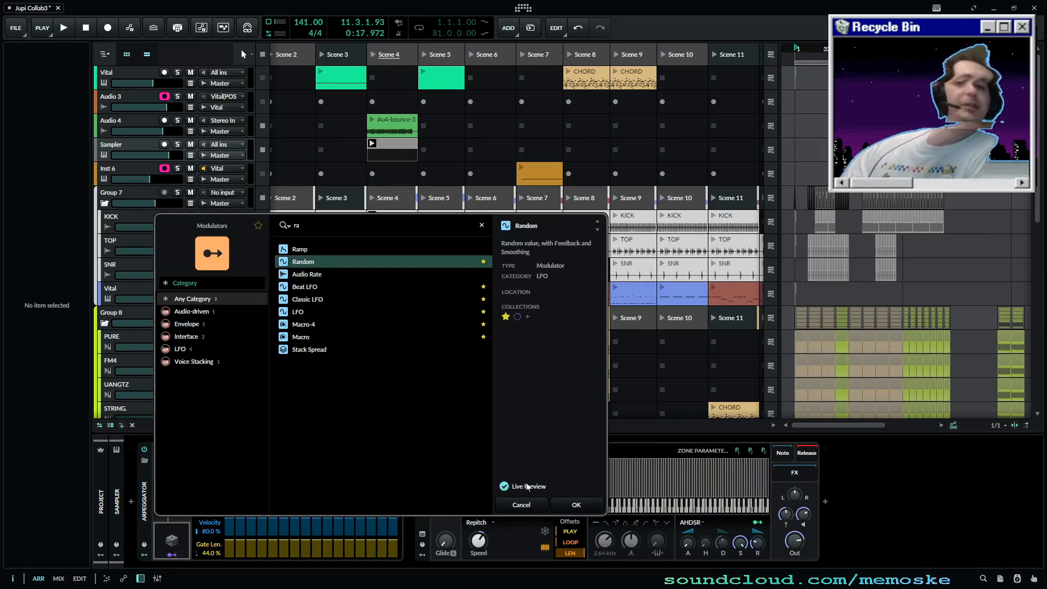
click(577, 505)
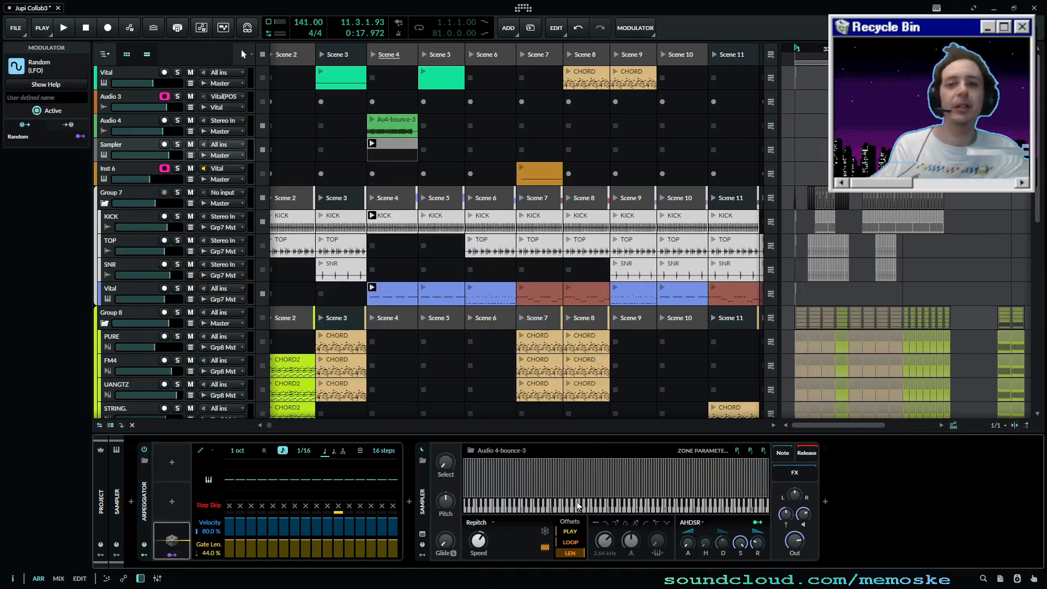
- Set the Arpeggiator's global gate length to 0 % in preparation for mapping the Random modulator to it
click(172, 555)
drag(206, 558, 203, 553)
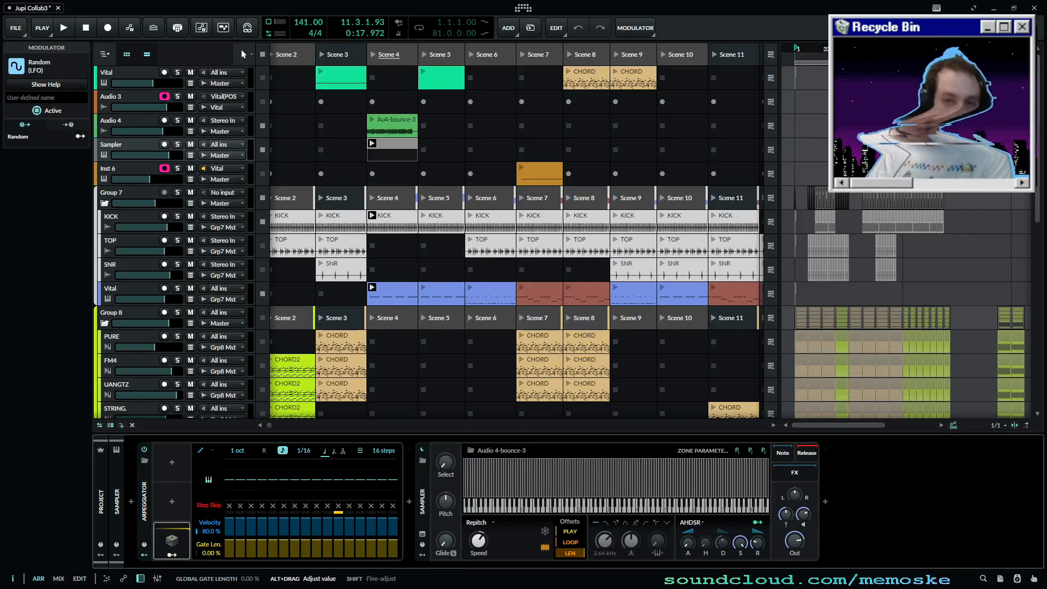
drag(206, 554, 206, 555)
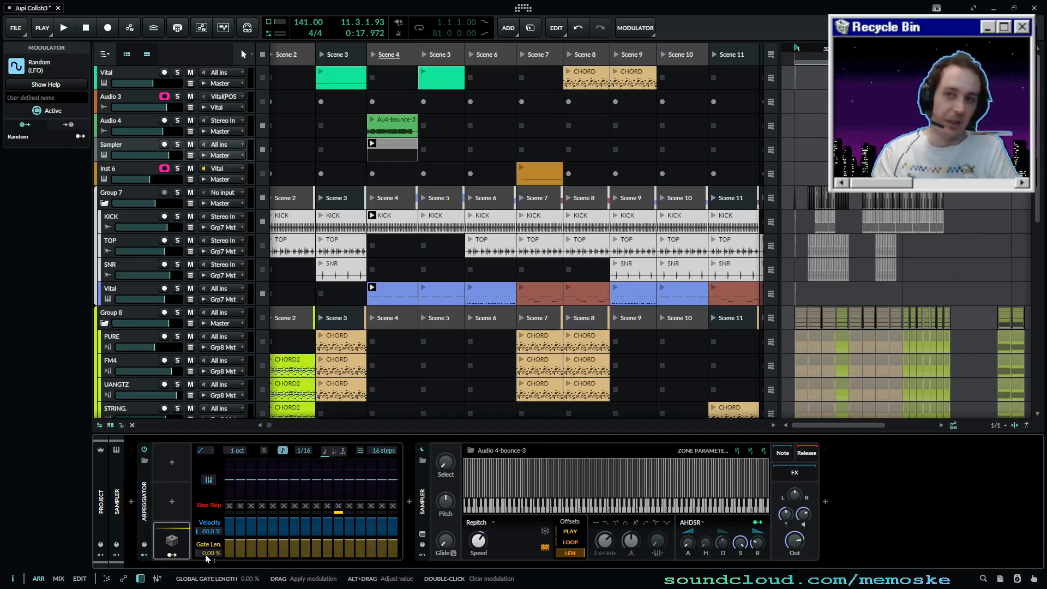
- Show the Random modulator's parameters and try different rates, finishing at 2.75 Hz
click(169, 543)
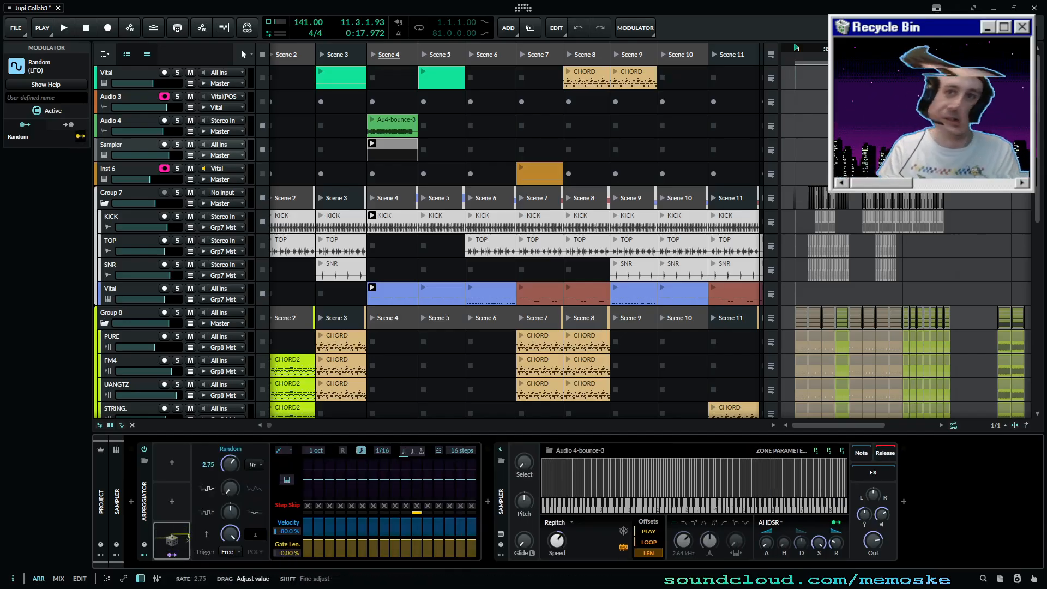
click(172, 554)
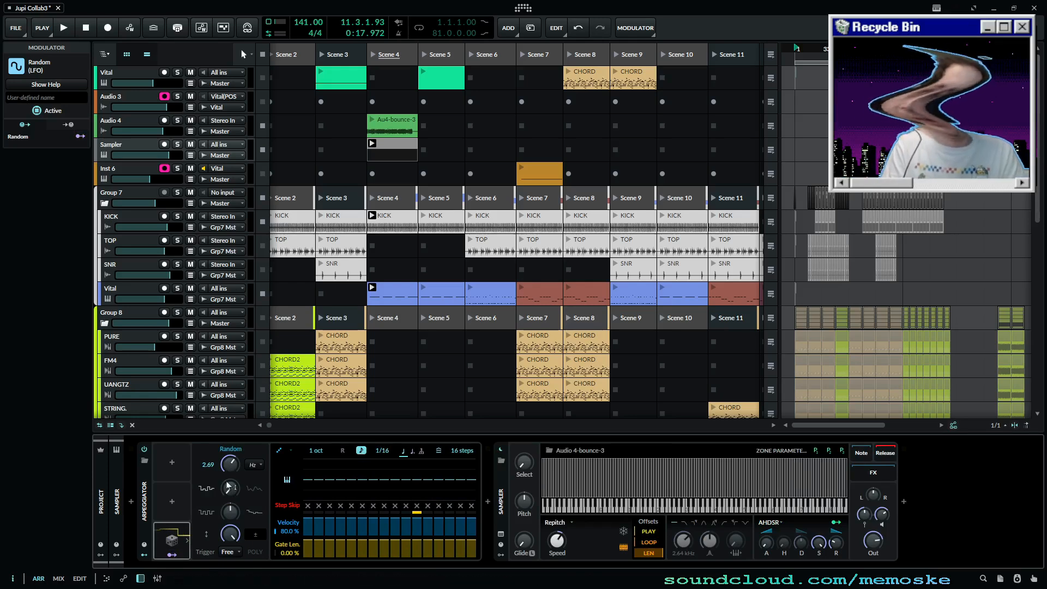
drag(231, 465, 231, 463)
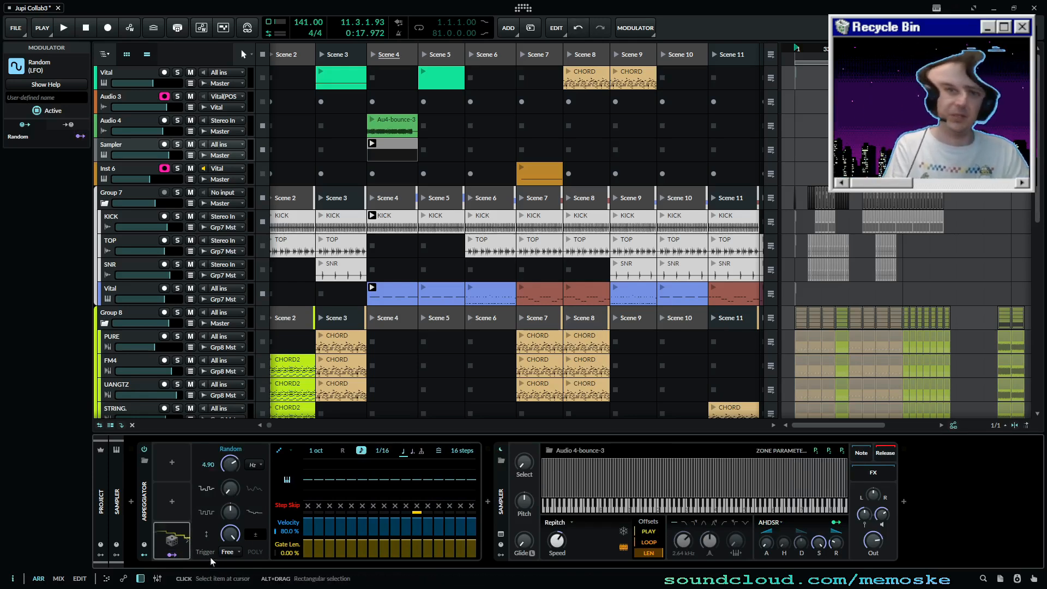
- Map the Random modulator to the Arpeggiator's global gate length with an amount of 0.560 during playback, and stop playback
click(173, 554)
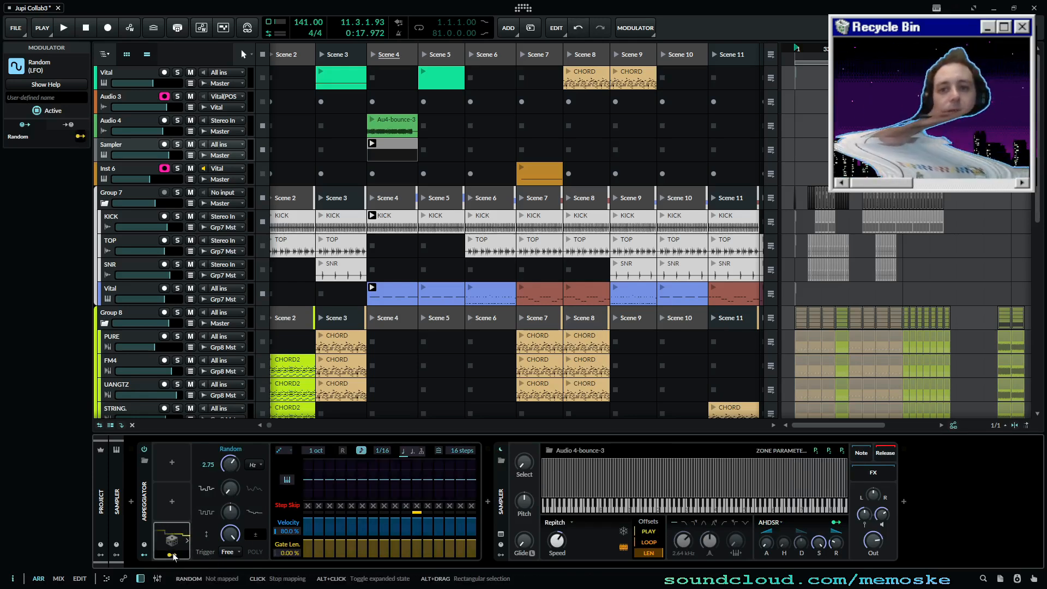
mouse_move(290, 553)
mouse_down()
mouse_move(289, 540)
mouse_move(299, 573)
mouse_move(292, 551)
mouse_up()
key(space)
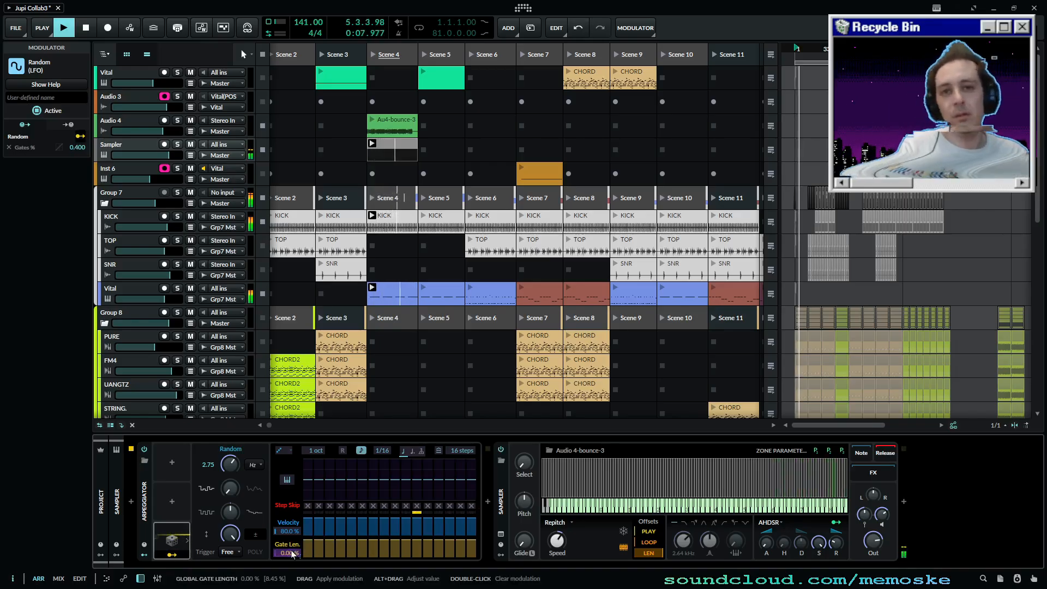
click(278, 556)
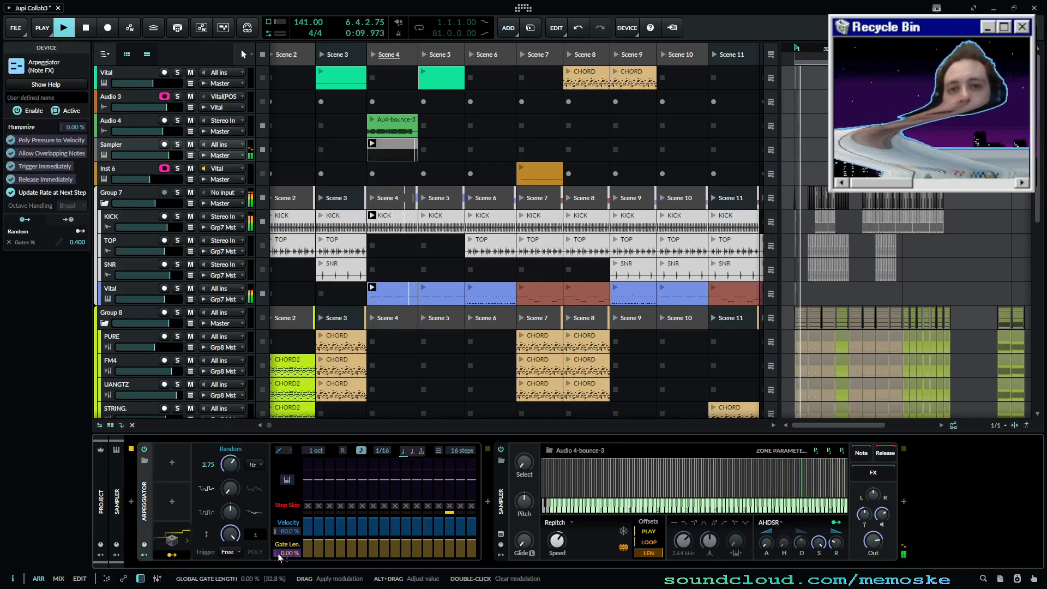
drag(278, 557, 279, 551)
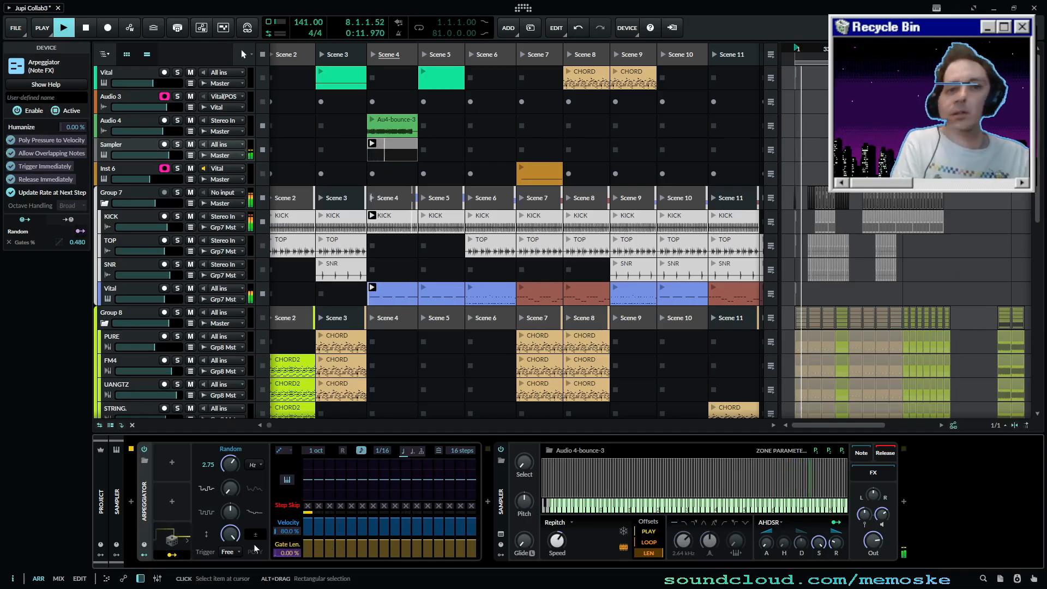
key(space)
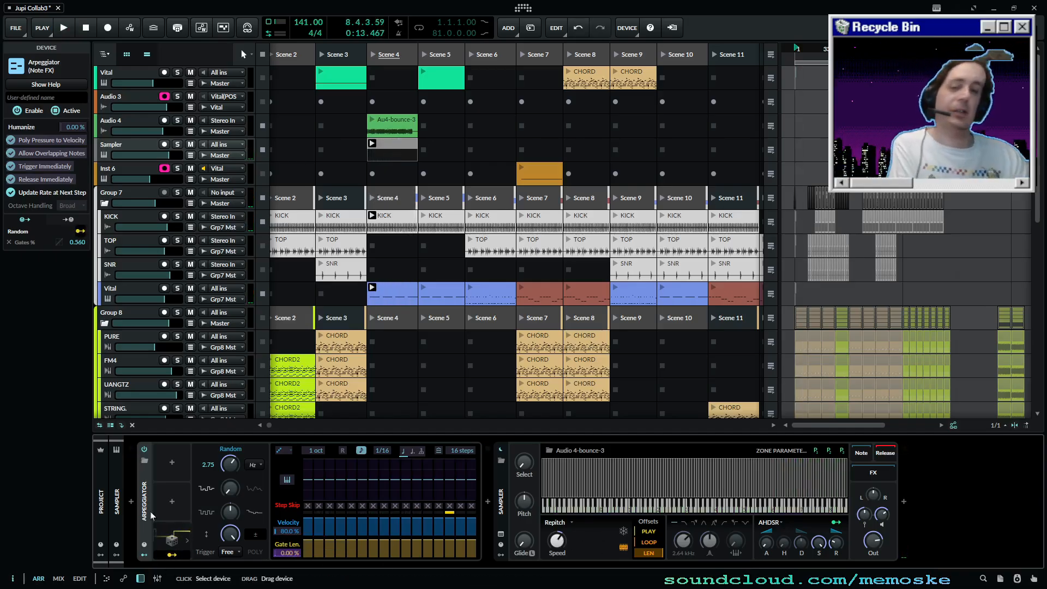
- Group the Arpeggiator and Sampler devices together into an Instrument Layer
ctrl+click(501, 499)
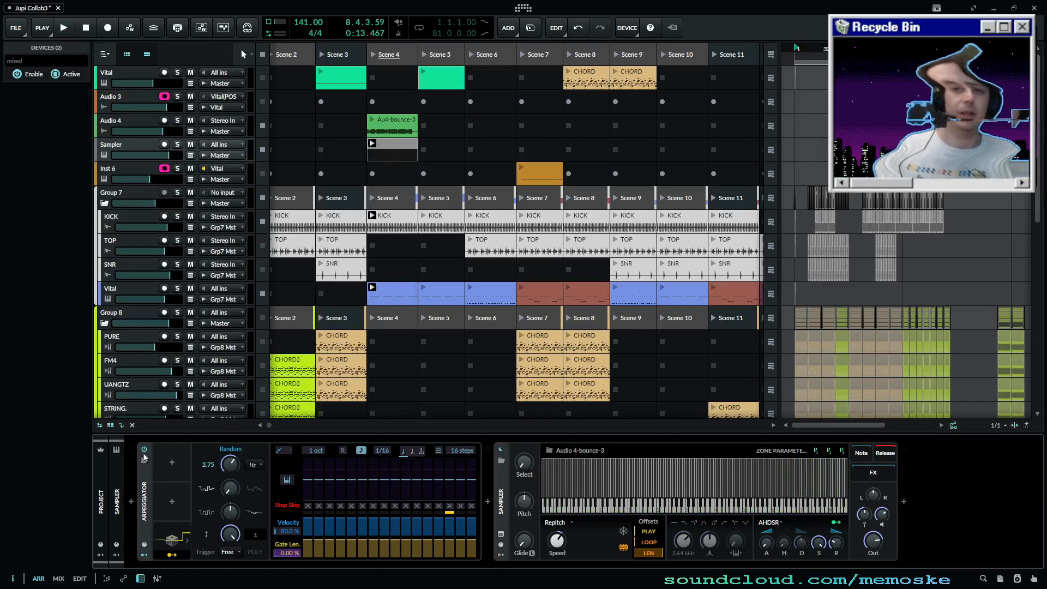
click(144, 501)
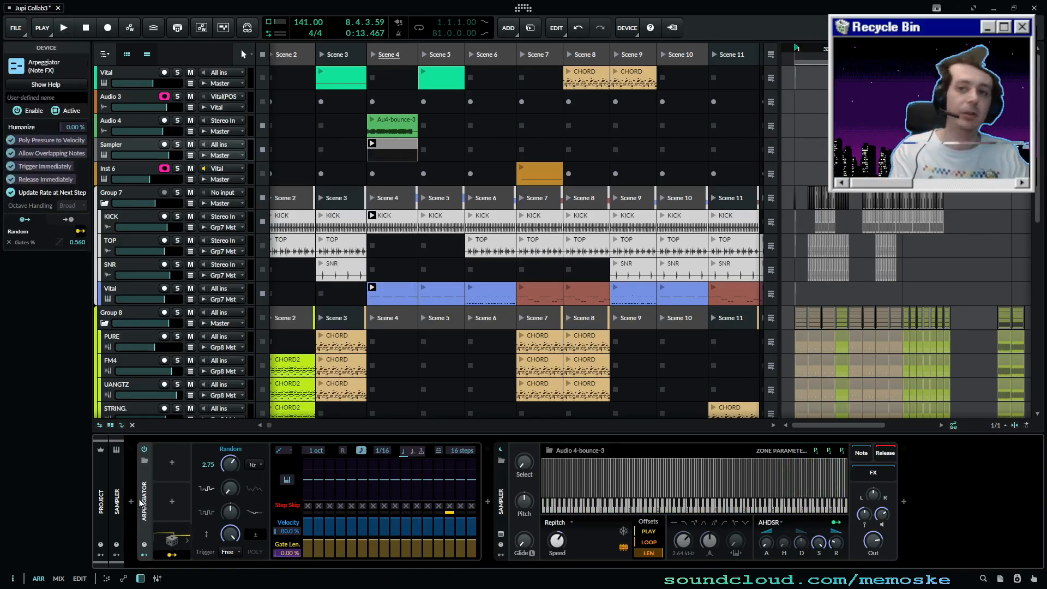
ctrl+click(501, 495)
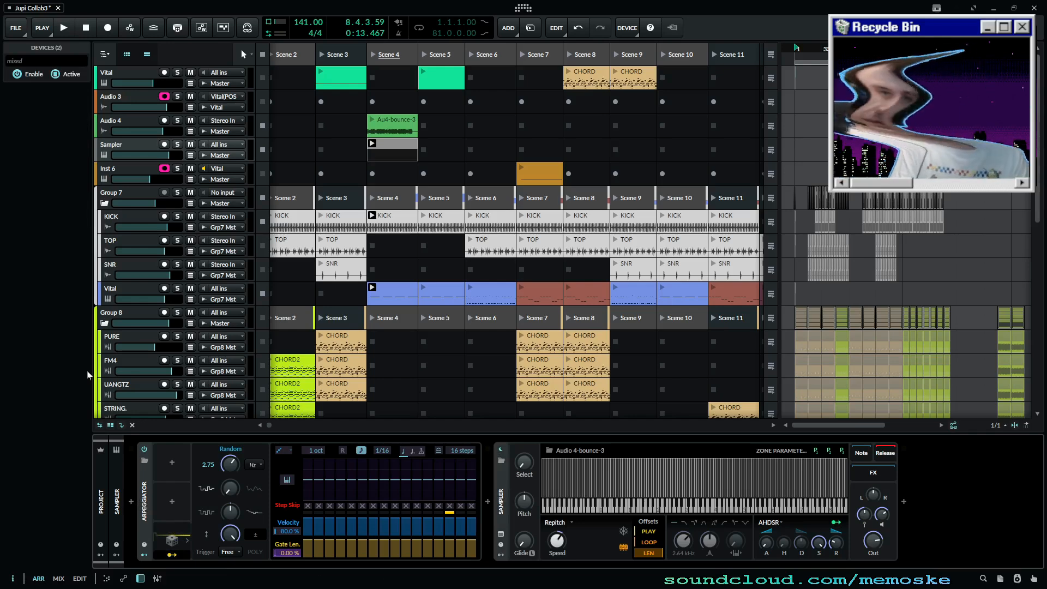
key(ctrl+g)
- Try moving the Random modulator from the Arpeggiator to the Instrument Layer, and undo the move
click(324, 540)
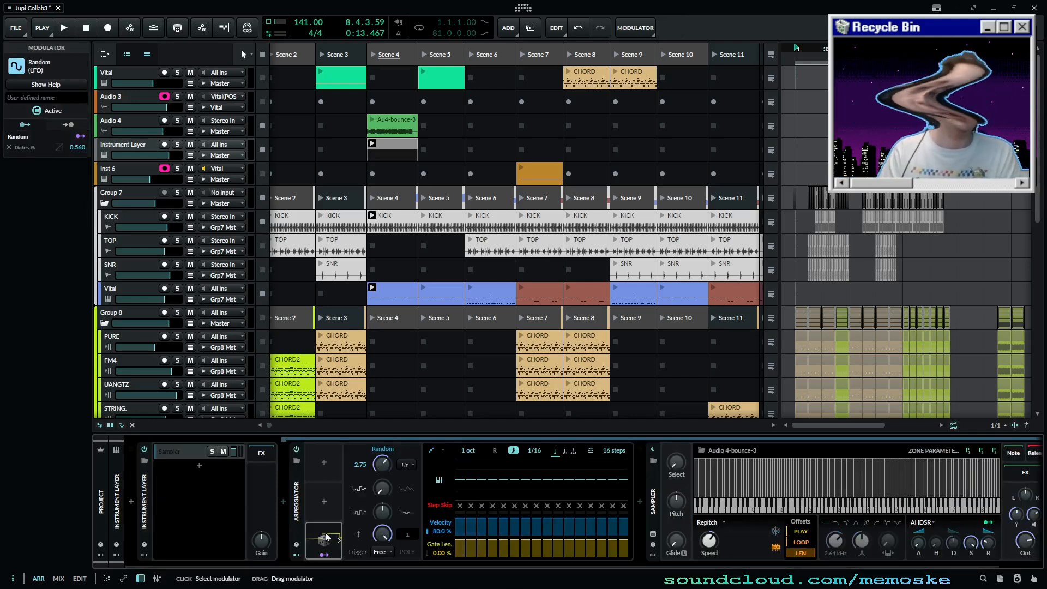
mouse_move(162, 540)
mouse_down()
mouse_move(150, 559)
mouse_move(338, 540)
mouse_move(147, 552)
mouse_move(155, 543)
mouse_up()
click(357, 541)
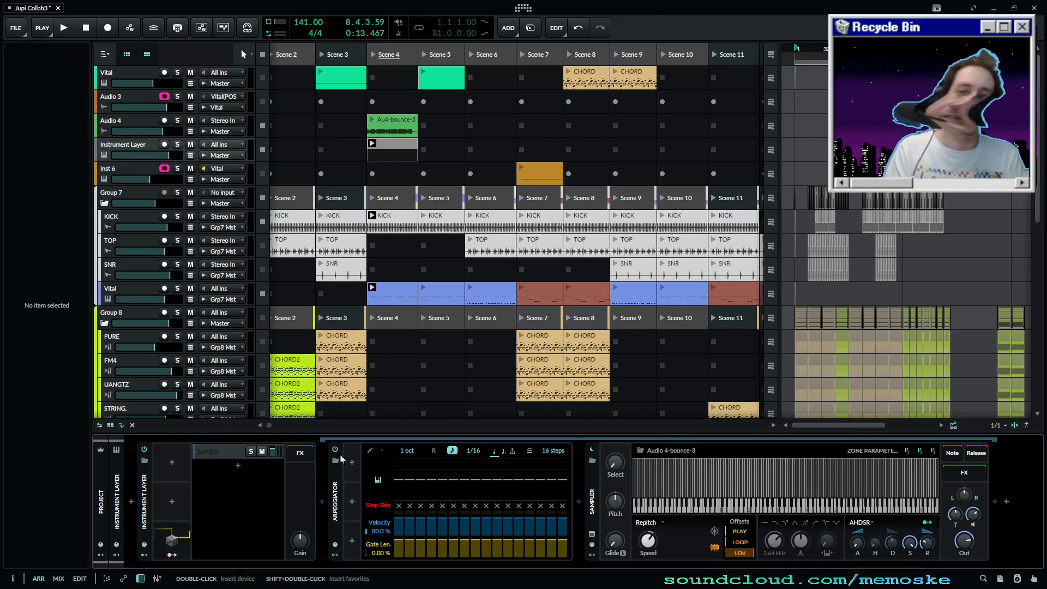
key(ctrl+z)
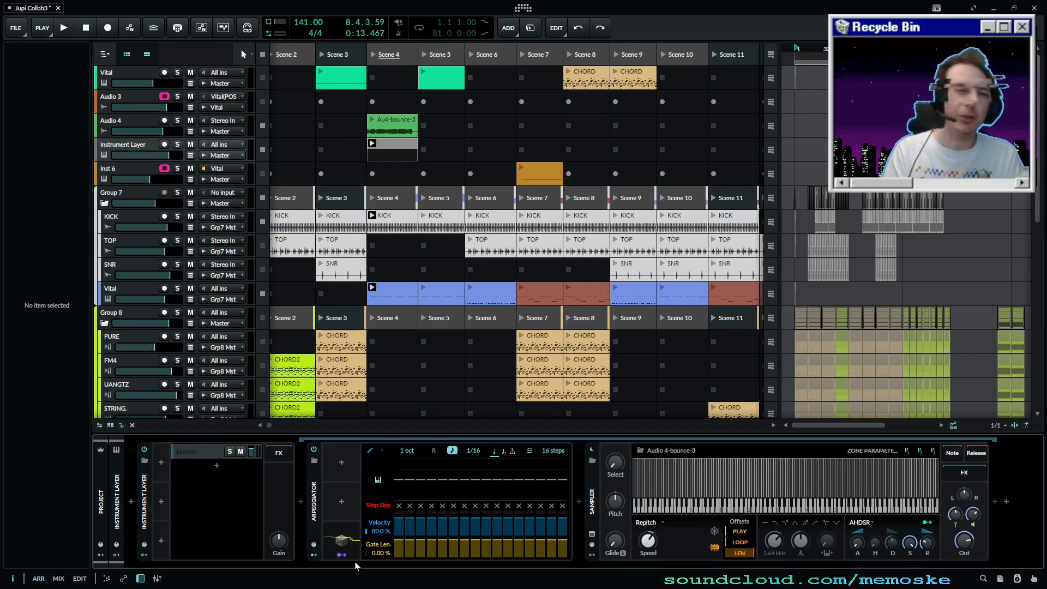
- Try copying the Random modulator from the Arpeggiator to the Instrument Layer, compare both modulators' mappings, and undo the copy
drag(343, 541, 224, 500)
drag(182, 526, 164, 540)
key(ctrl+z)
drag(341, 539, 167, 538)
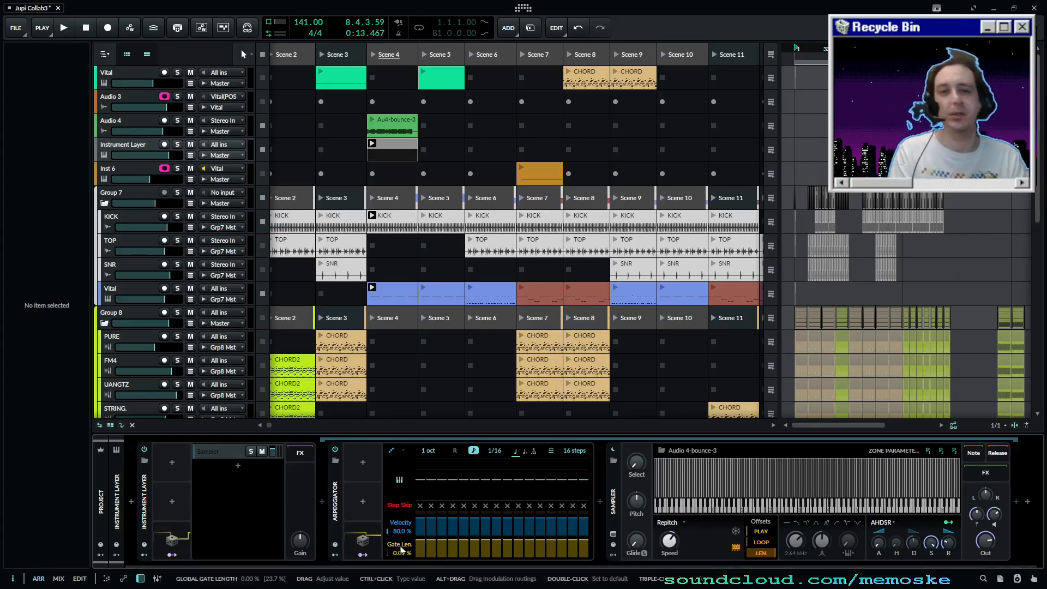
click(172, 540)
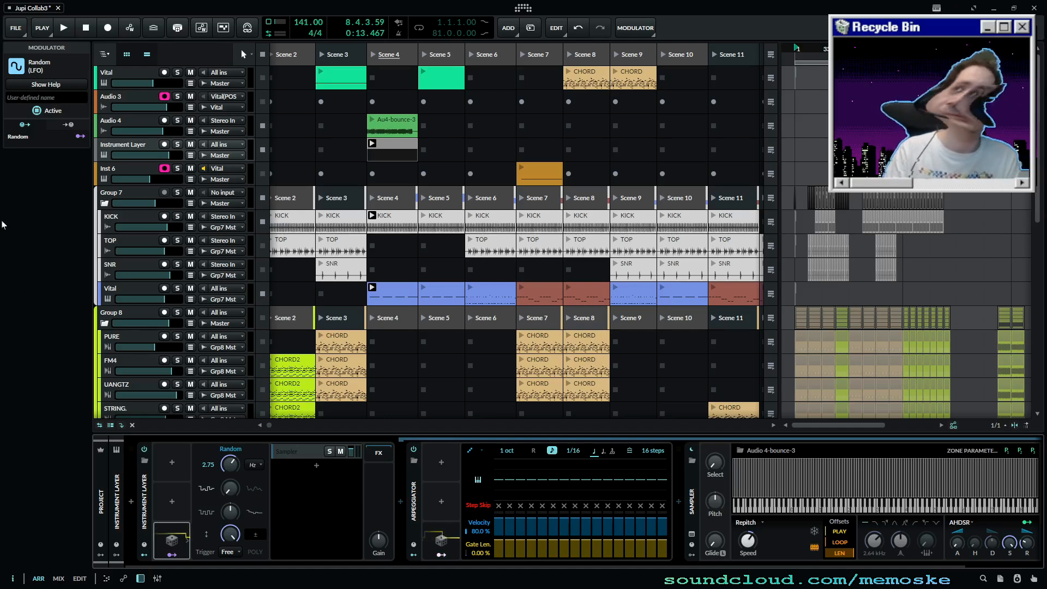
click(441, 541)
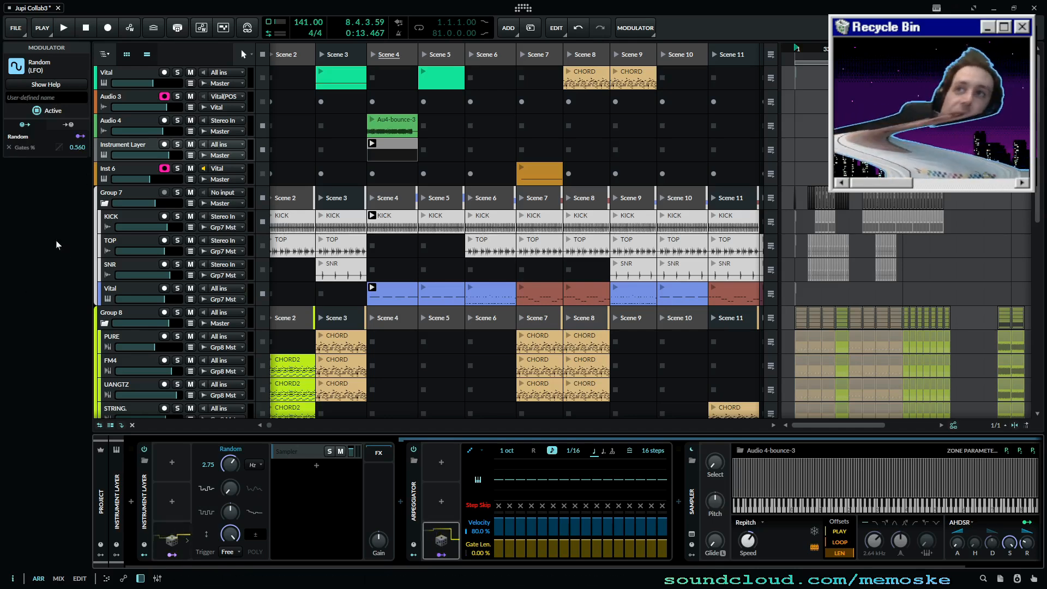
key(ctrl+z)
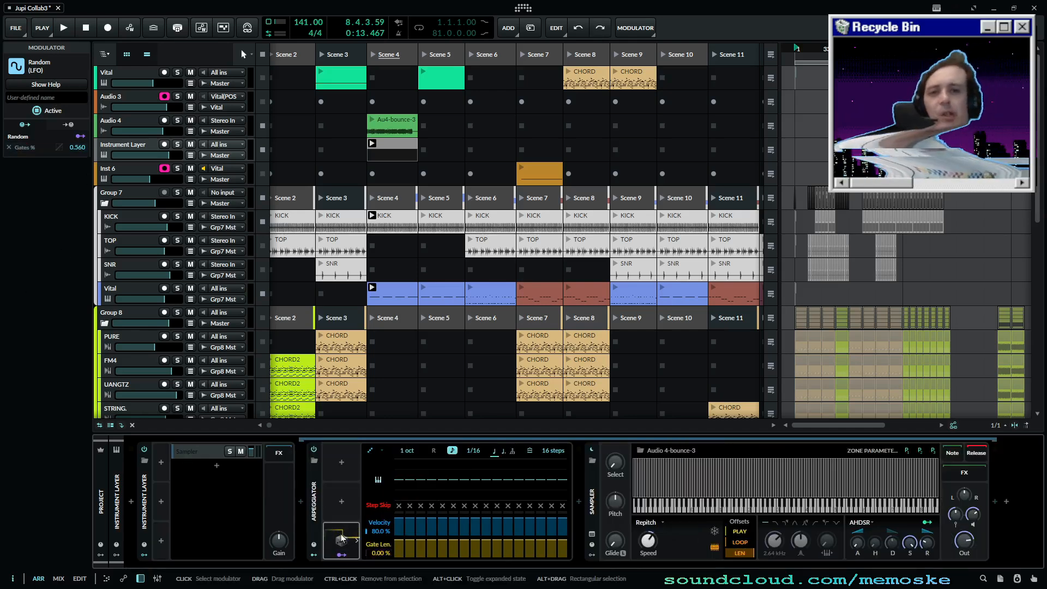
- Move the Arpeggiator's Random modulator to the Instrument Layer and check its gate length mapping
drag(341, 538, 180, 532)
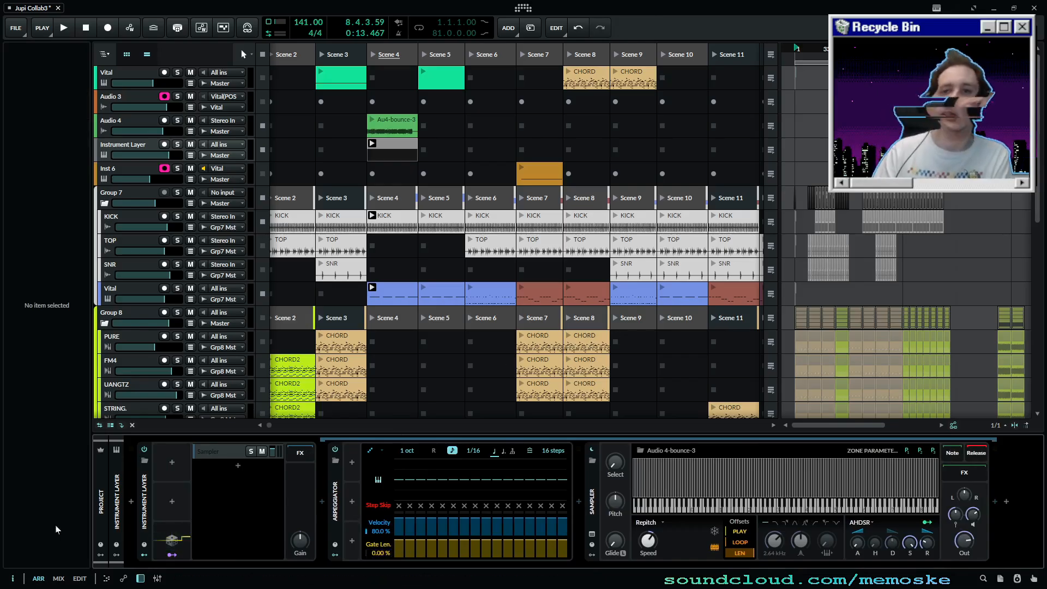
click(172, 529)
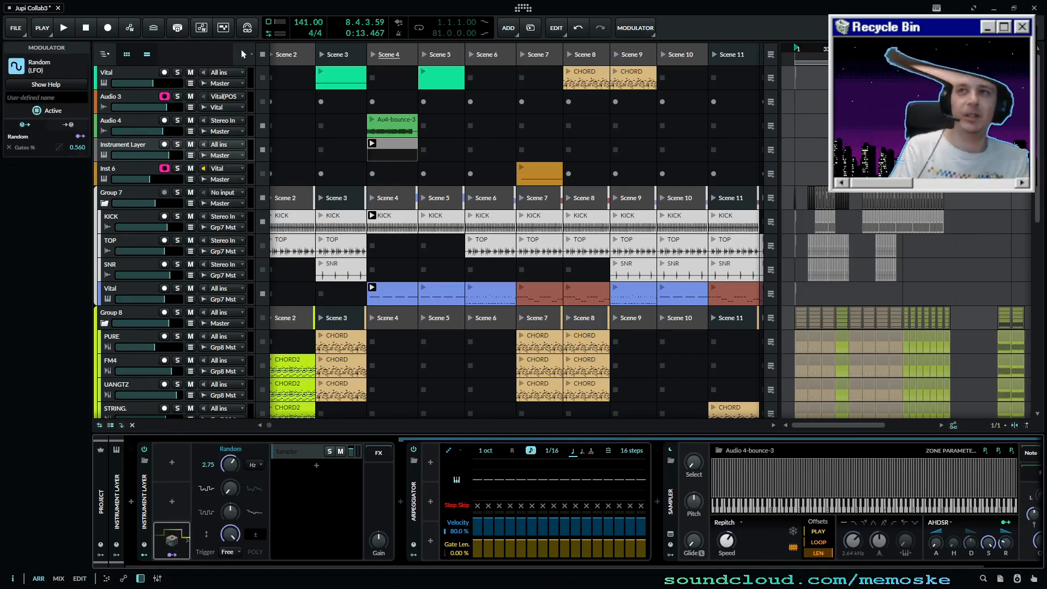
click(187, 540)
- Toggle the Random modulator's mapping mode to examine which Arpeggiator and Sampler parameters it can modulate
click(172, 555)
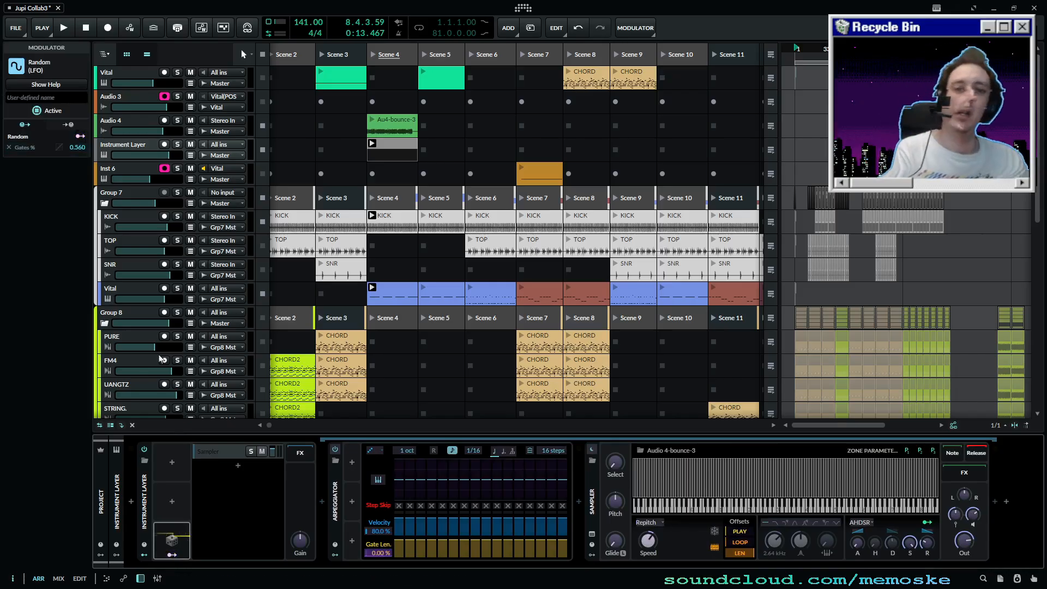
click(172, 555)
click(170, 555)
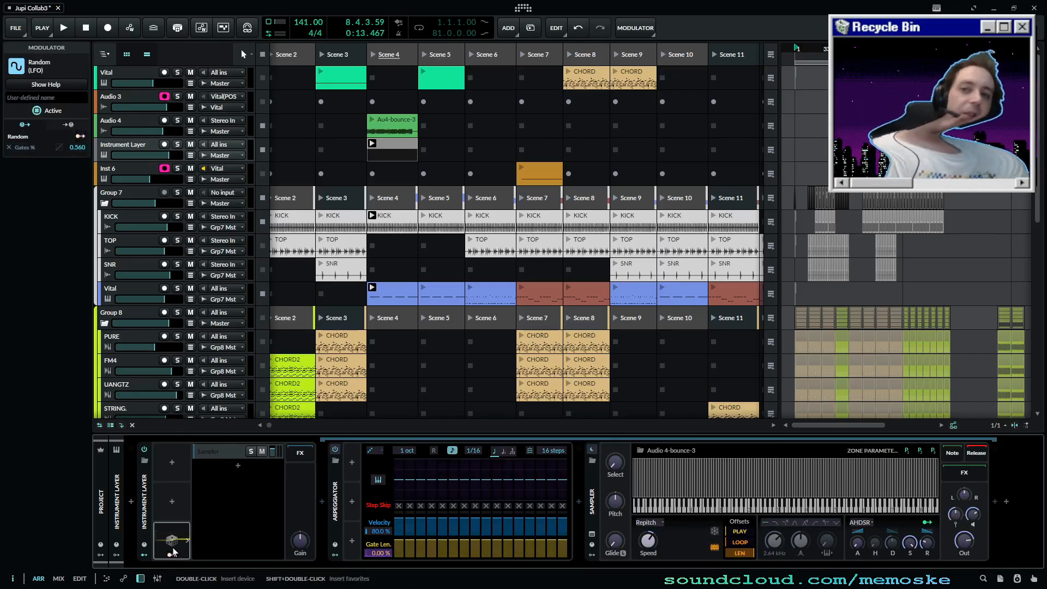
click(172, 554)
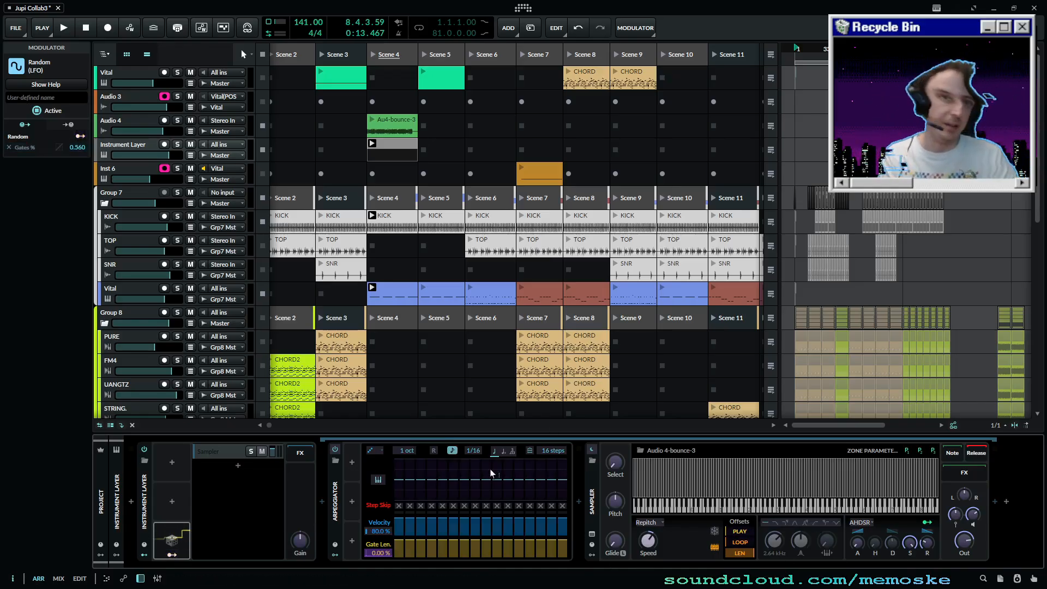
click(354, 533)
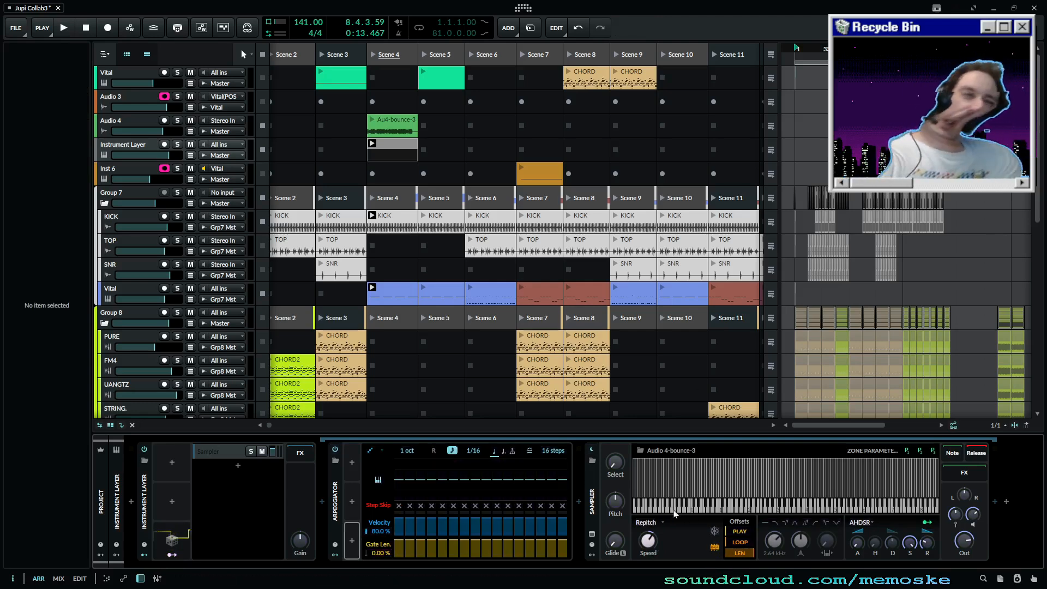
- Open the Sampler's zone editor and toggle its keyboard switch off and back on
click(592, 517)
click(592, 534)
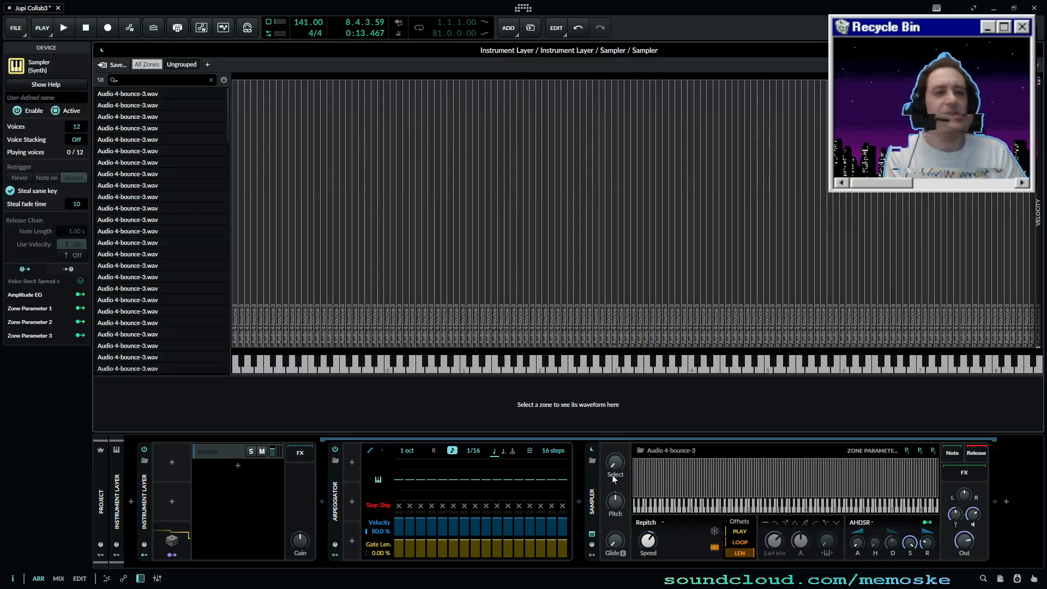
click(715, 547)
click(715, 548)
click(715, 545)
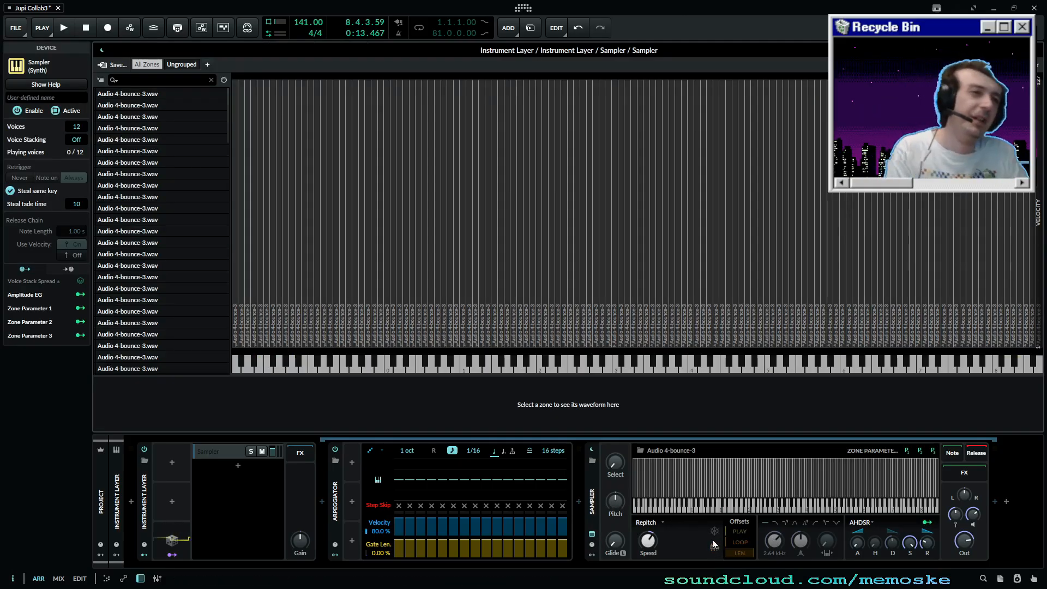
click(713, 538)
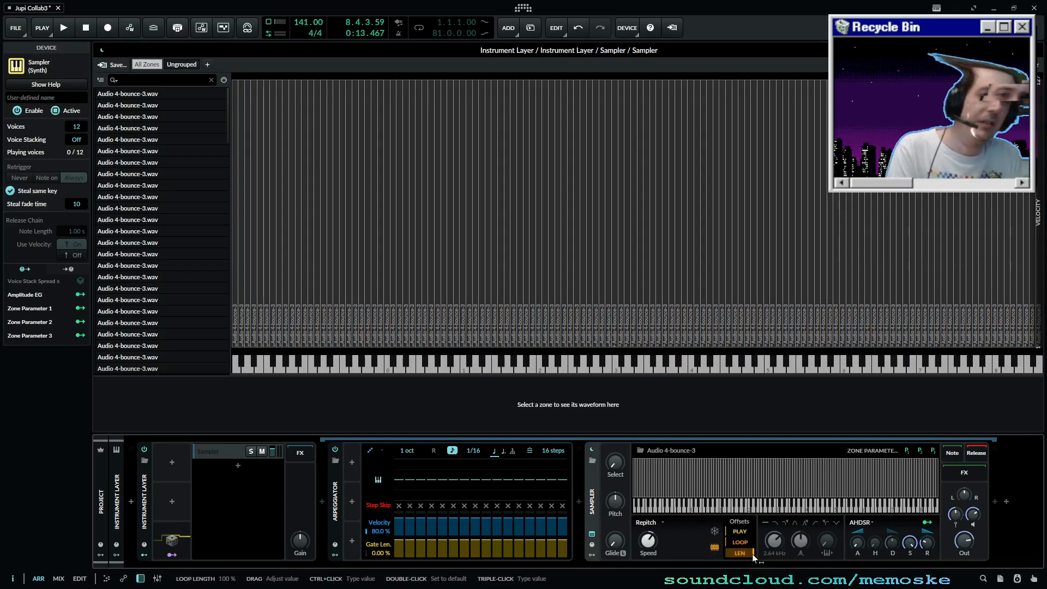
- Start playback and adjust the Sampler's loop start and loop length offsets
key(space)
drag(739, 553, 740, 518)
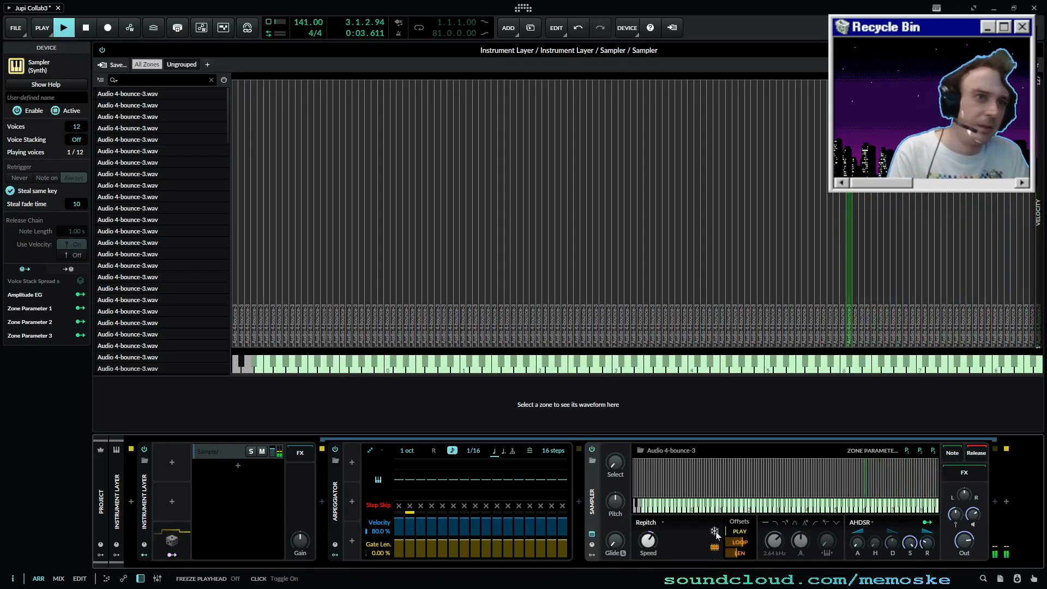
- Set the Sampler's playhead position to 22.0 % and map the Random modulator to Freeze with an amount of 1.000
drag(648, 547, 648, 526)
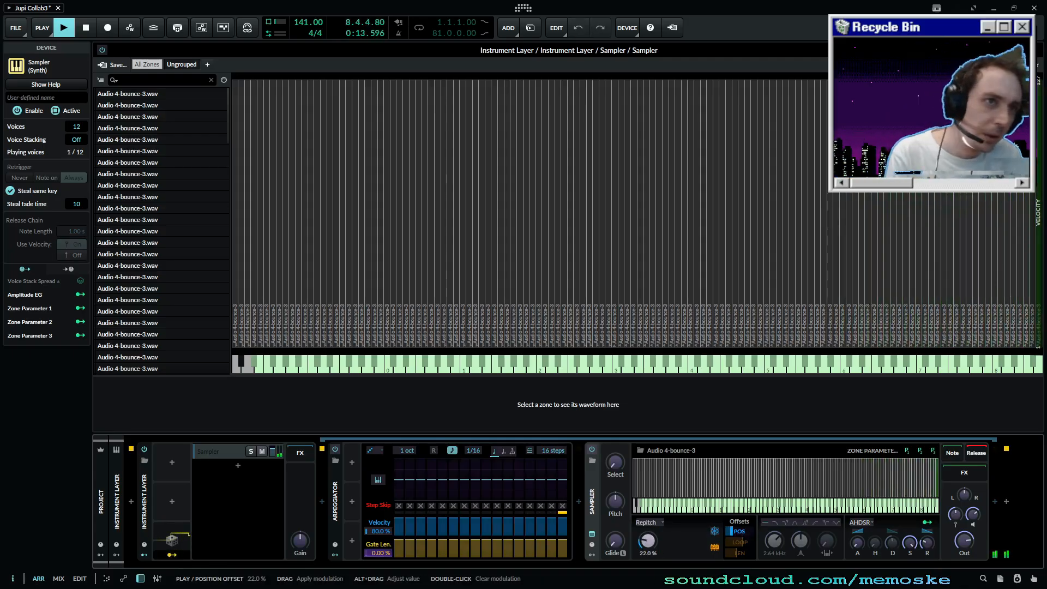
drag(738, 531, 738, 534)
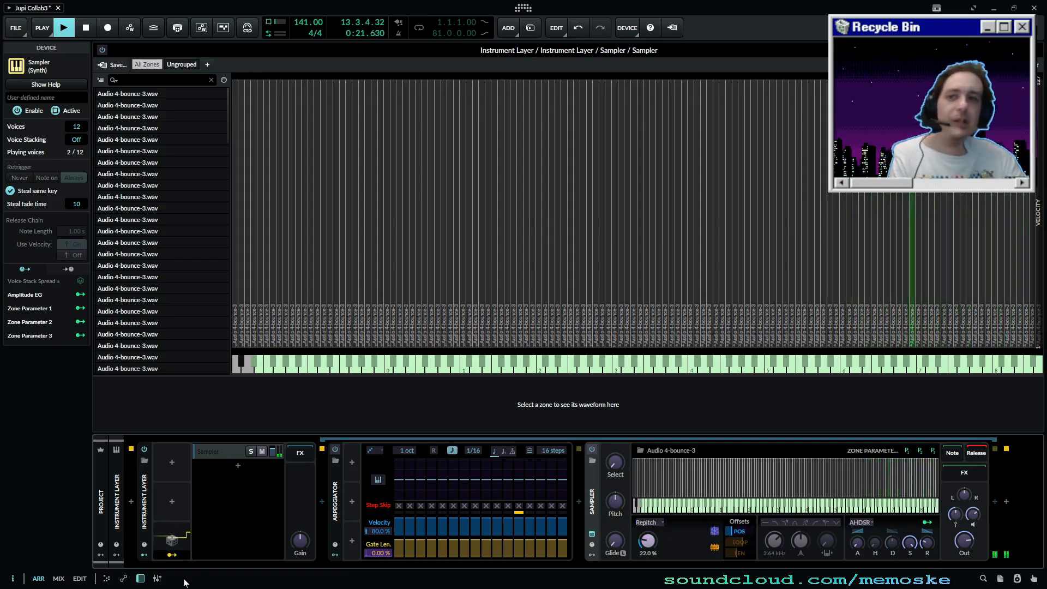
click(163, 554)
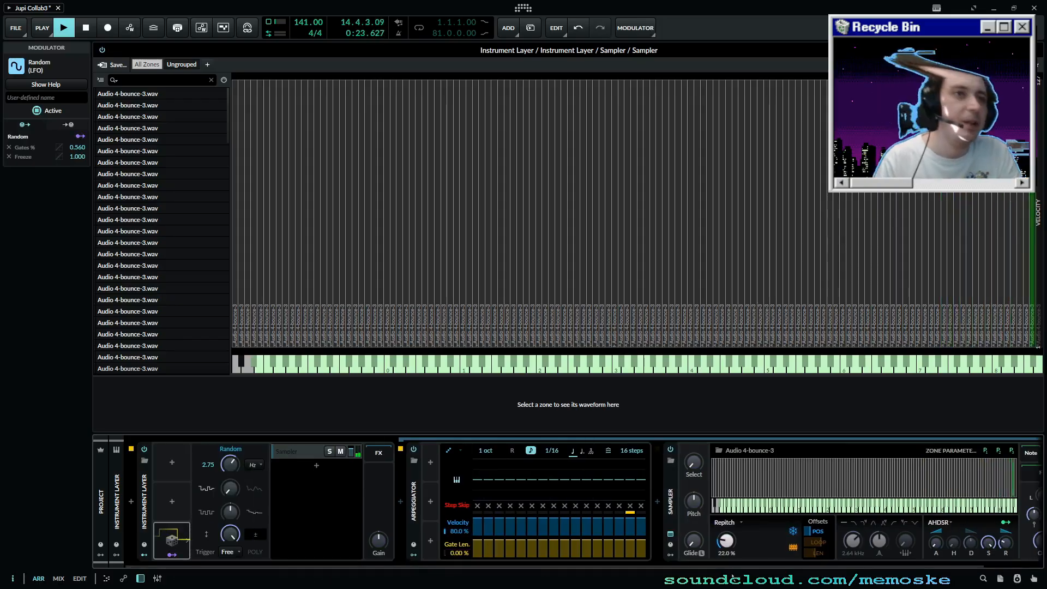
- Stop playback and turn off the Sampler's Freeze Playhead
key(space)
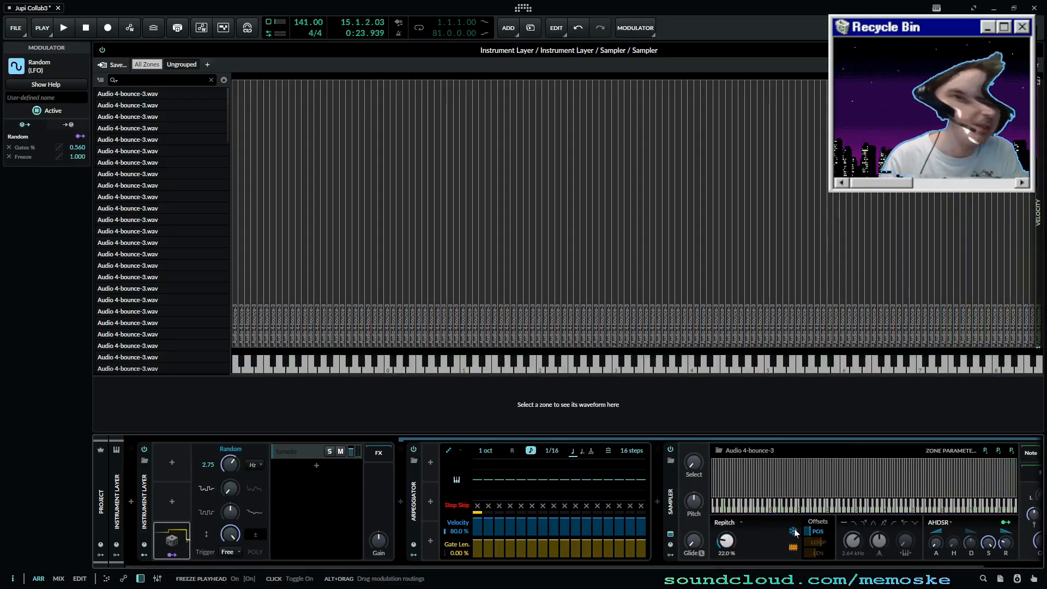
click(795, 532)
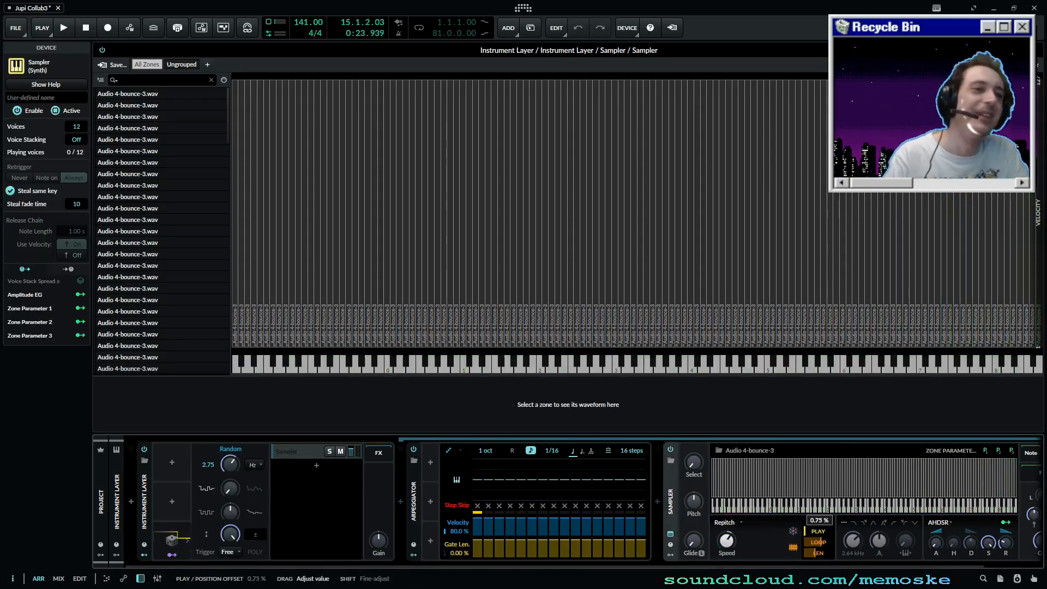
- During playback, set the Arpeggiator's global gate length to 98.0 % and adjust the Sampler's play position offset
key(space)
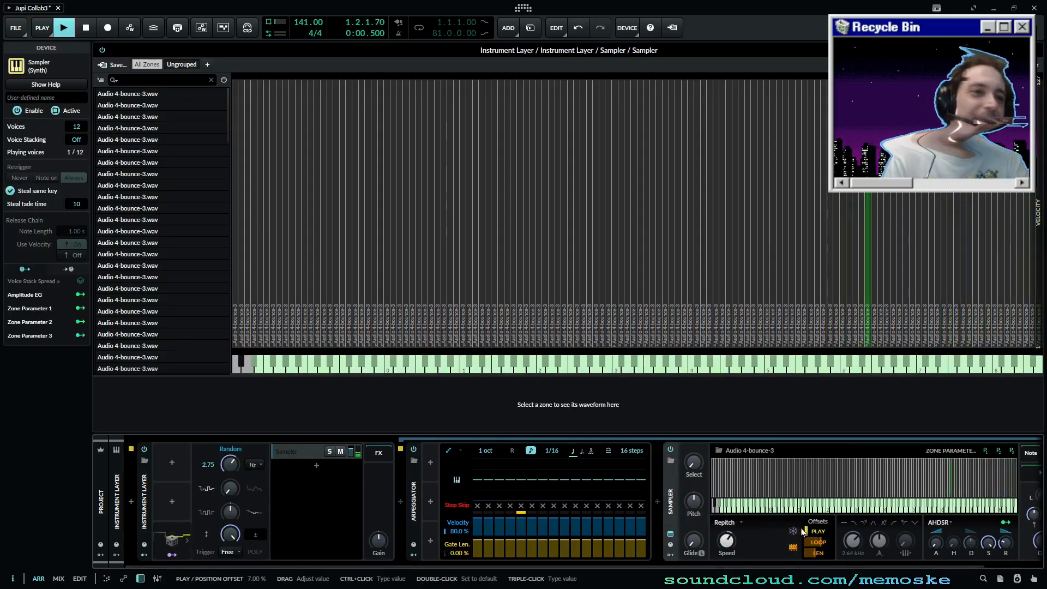
click(172, 554)
click(794, 531)
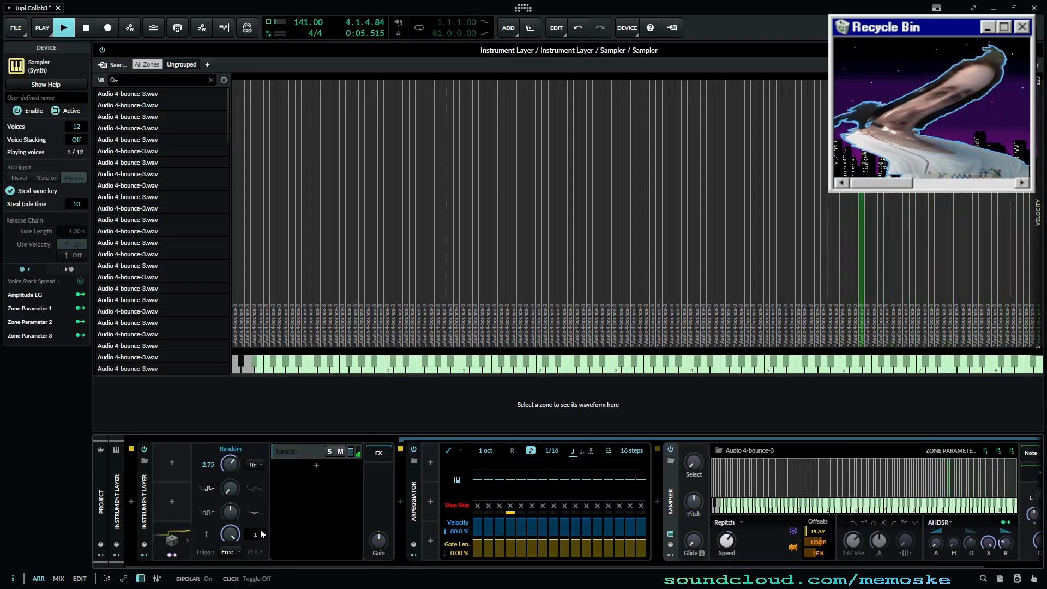
click(172, 555)
click(173, 555)
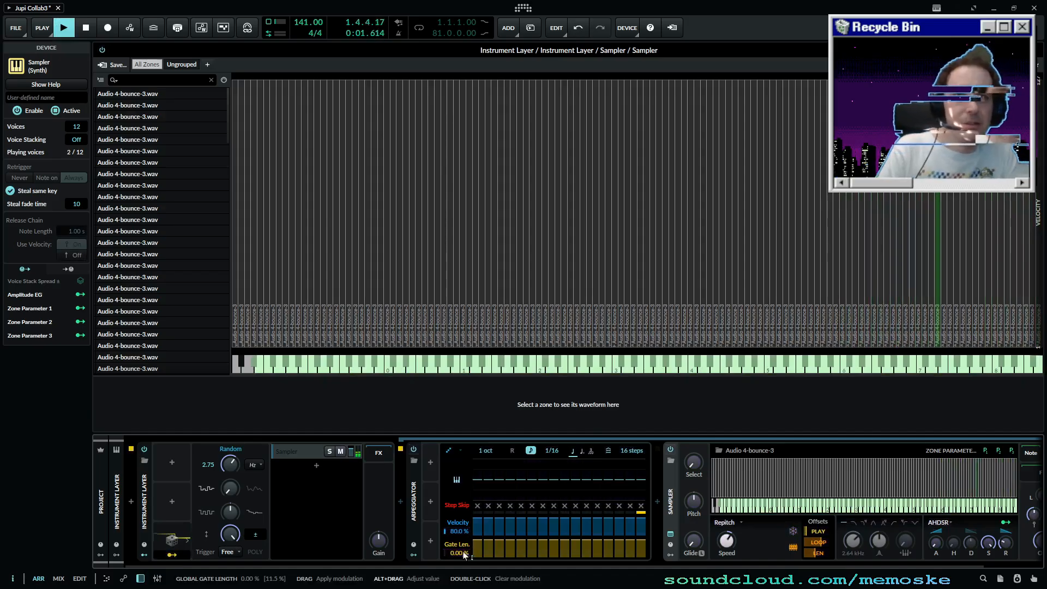
drag(461, 553, 460, 500)
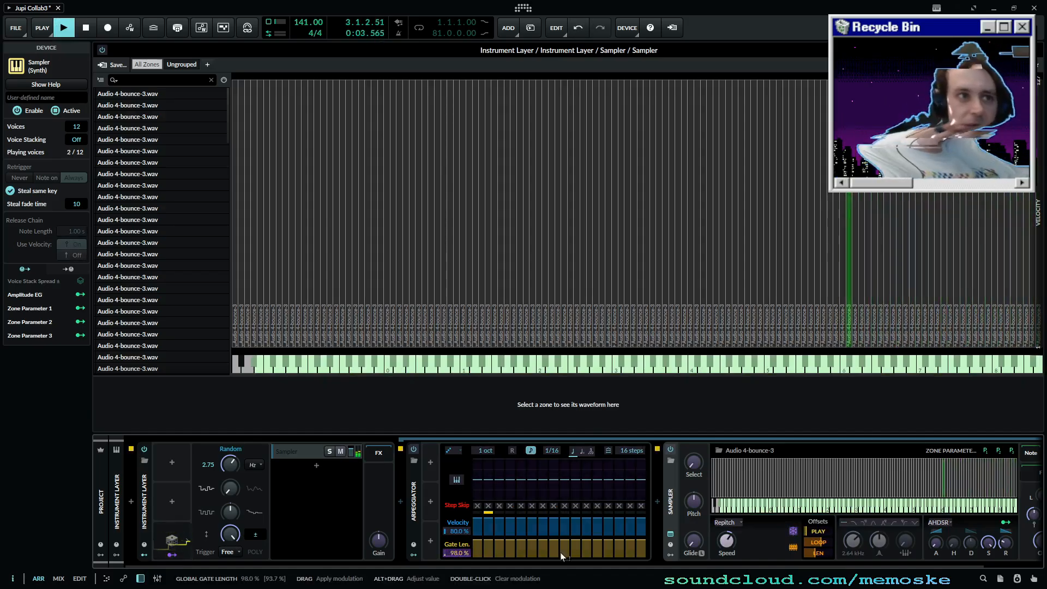
drag(818, 531, 807, 565)
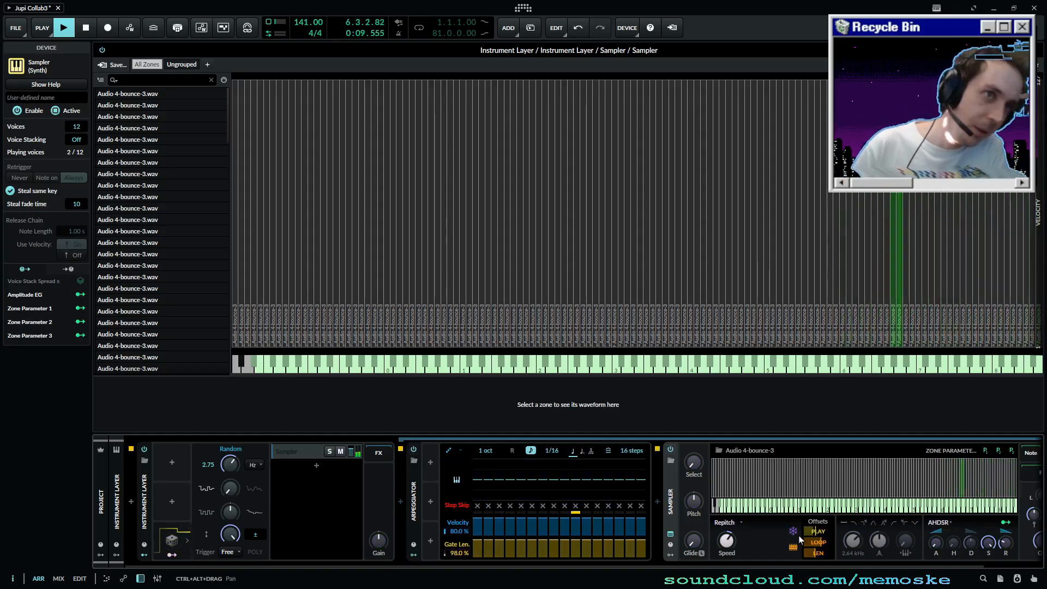
key(space)
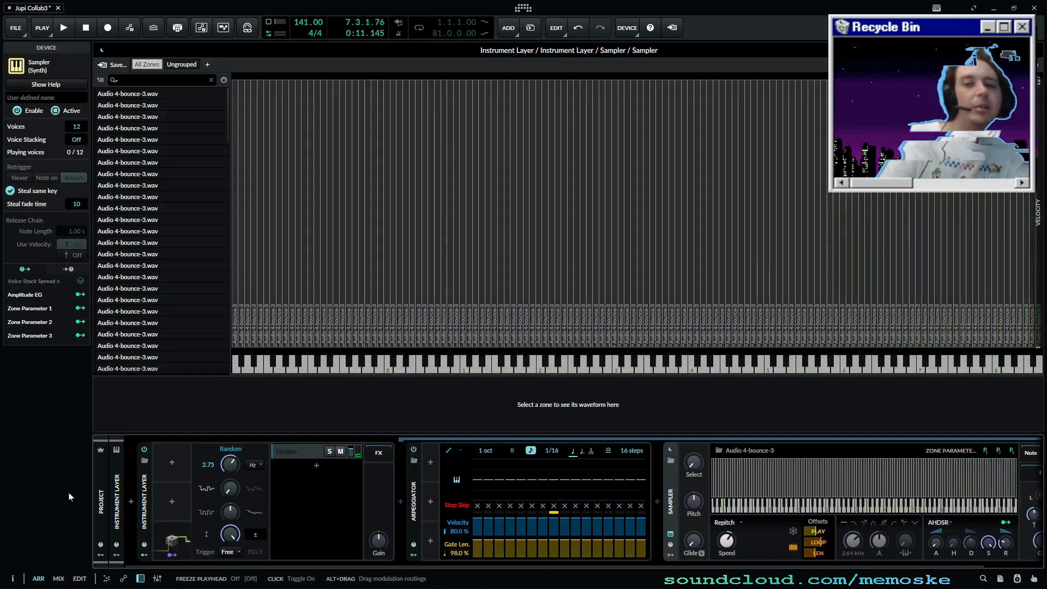
- Select the D#0 zone in the Sampler's zone editor and enlarge its waveform display
scroll(441, 472, down, 2)
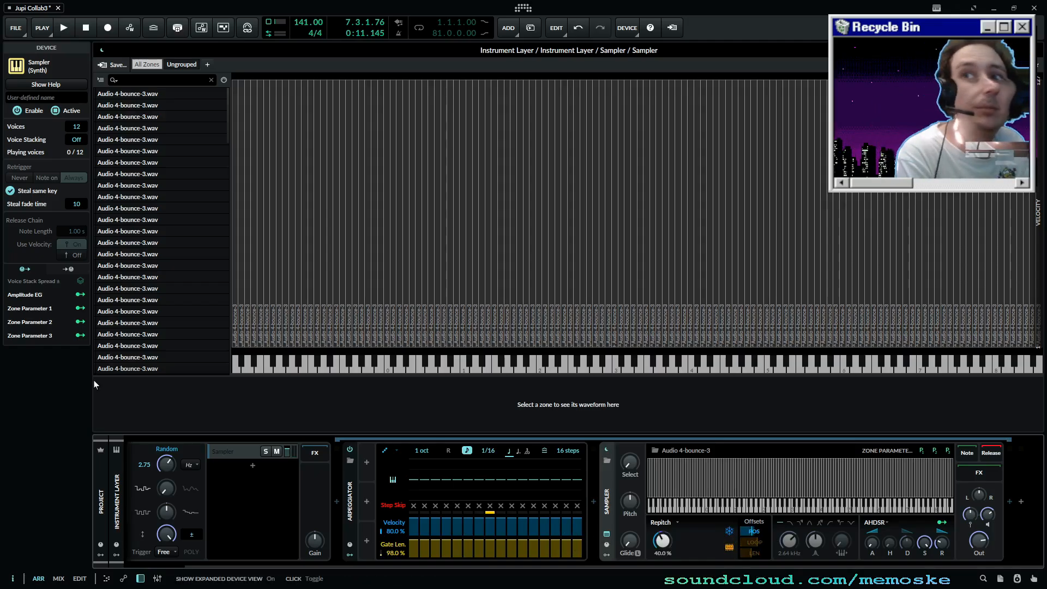
drag(424, 268, 340, 245)
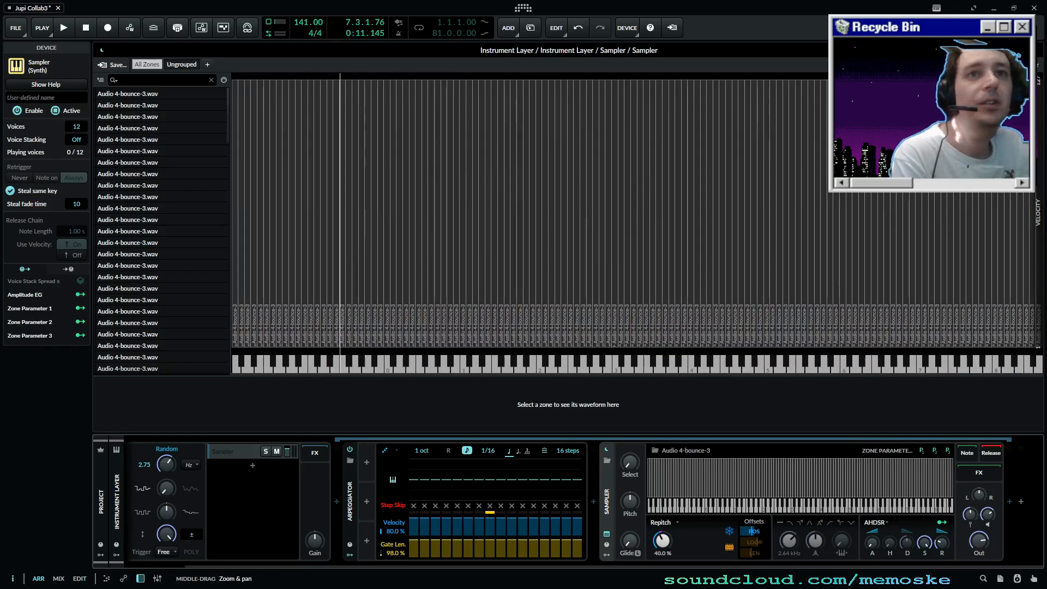
click(407, 186)
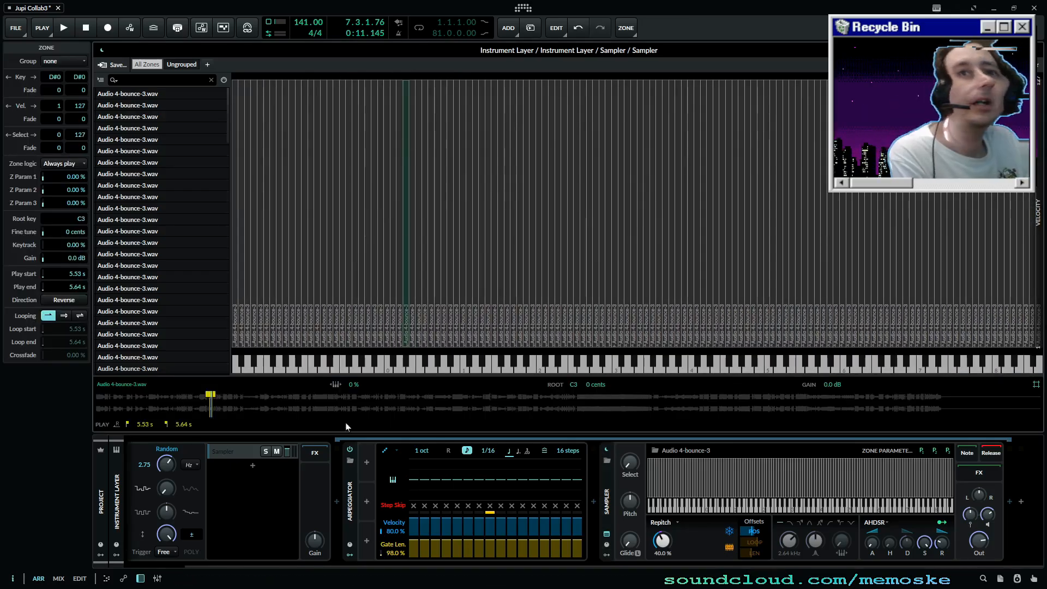
drag(426, 390, 426, 342)
- Examine the sample slices of the A#-2, A-2 and F#-1 zones up close in the waveform display
click(362, 159)
click(298, 218)
drag(144, 362, 539, 415)
scroll(425, 495, left, 2)
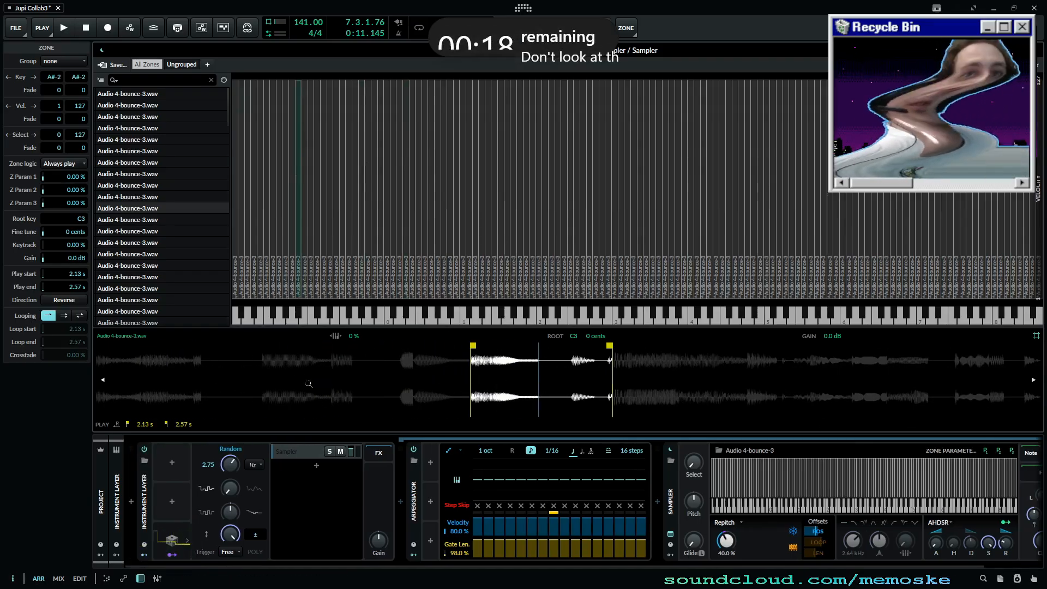
click(293, 202)
drag(138, 376, 629, 412)
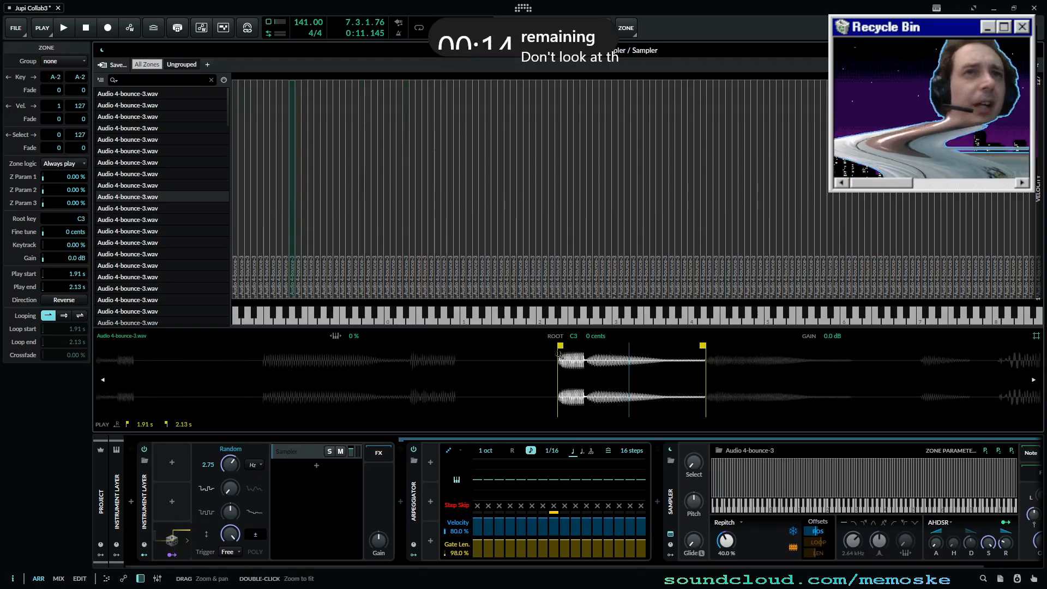
drag(605, 349, 867, 352)
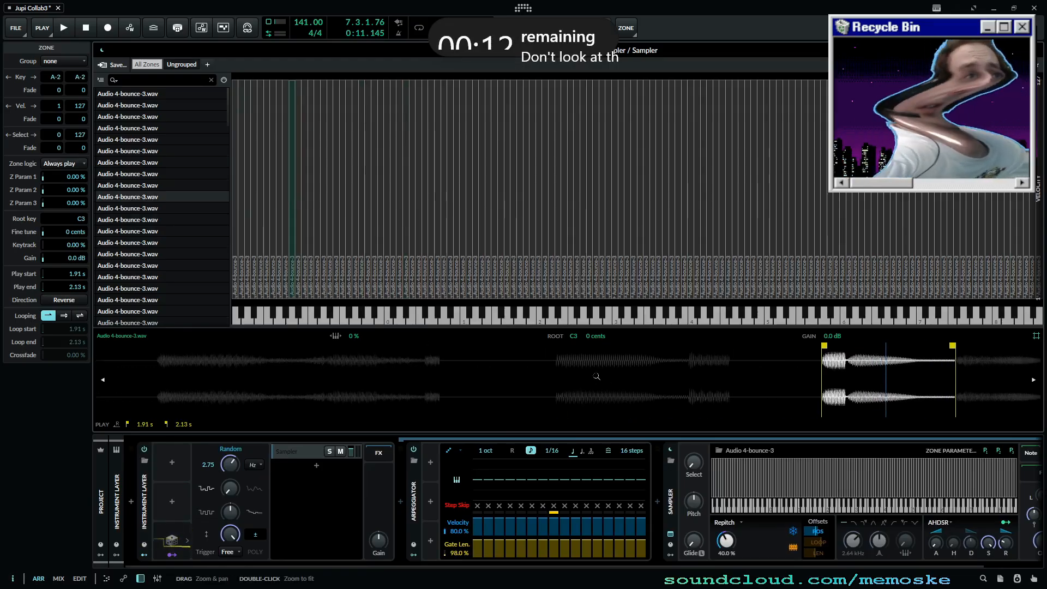
click(347, 202)
drag(181, 377, 567, 403)
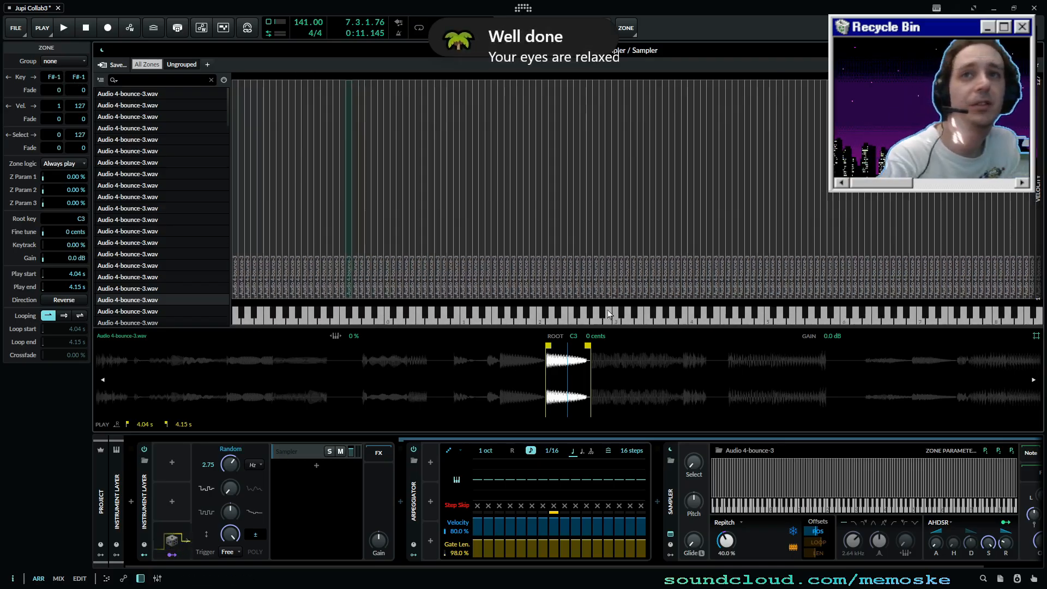
- Turn off the Sampler's Freeze Playhead and reset its play, loop start and loop length offsets
click(273, 312)
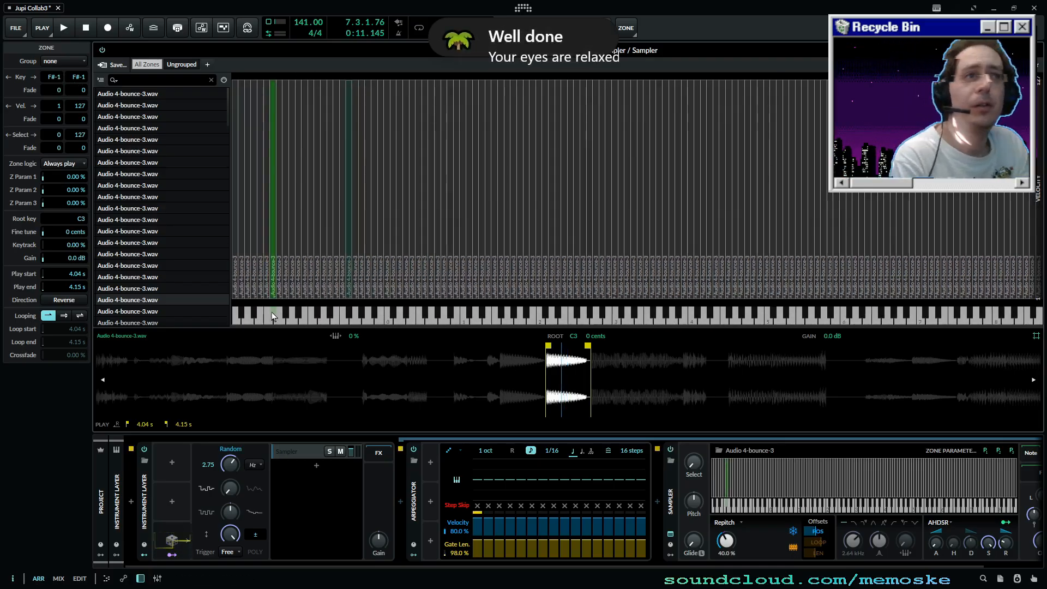
click(795, 532)
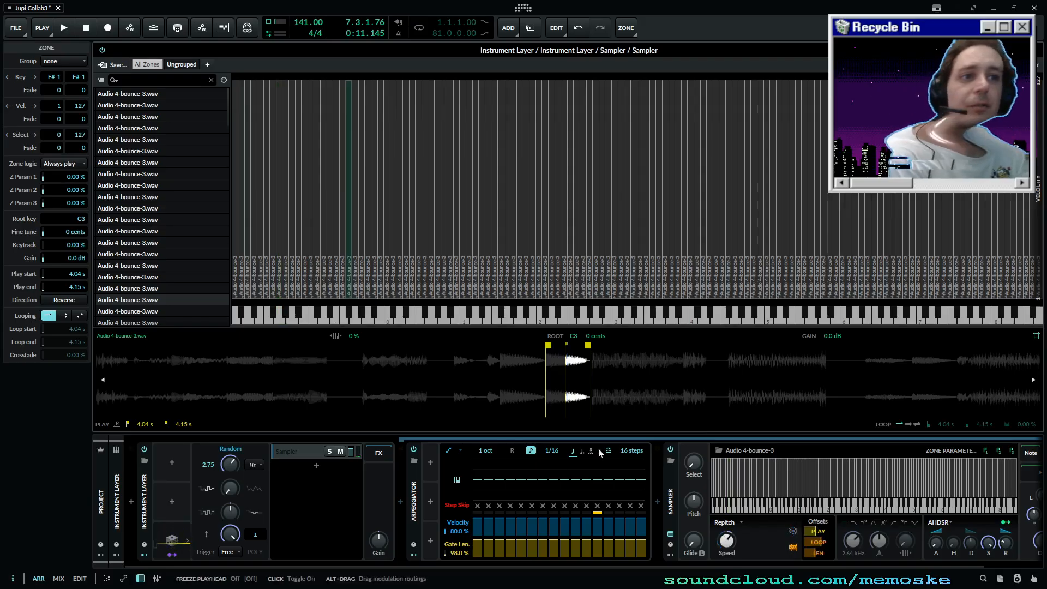
right_click(813, 535)
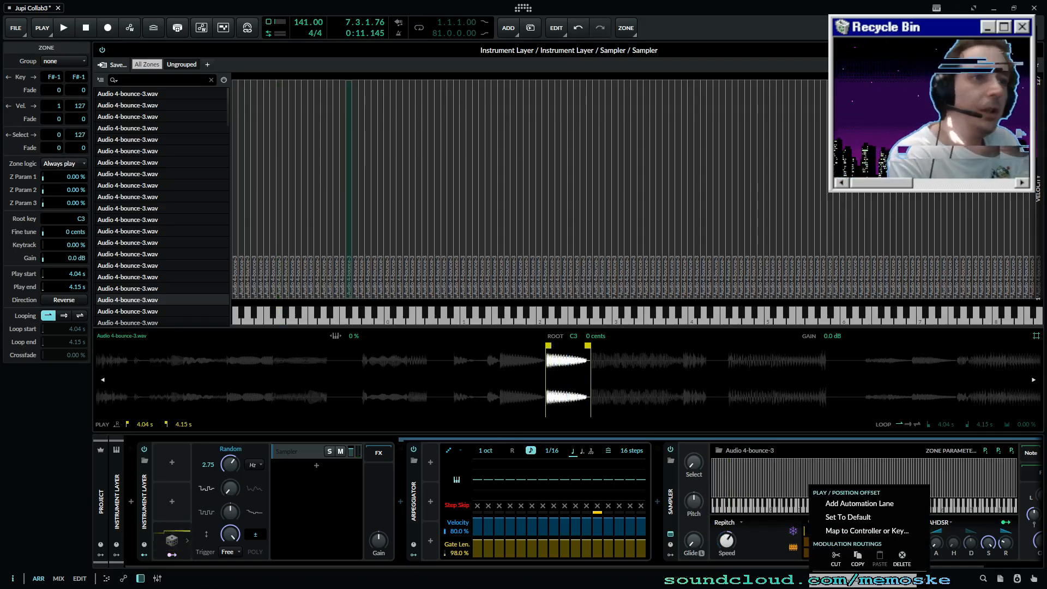
key(Escape)
right_click(814, 542)
click(816, 549)
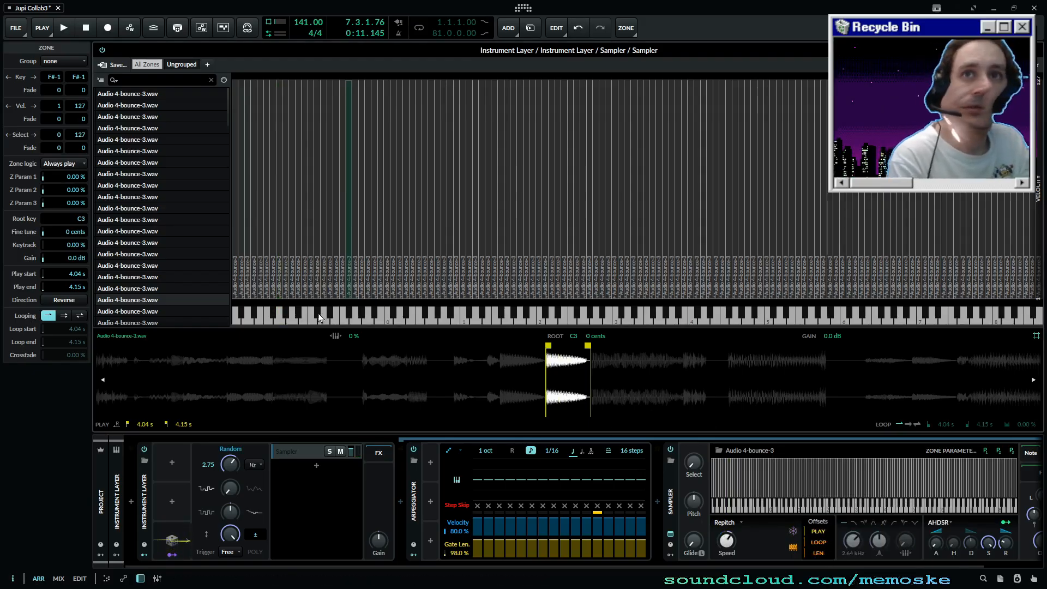
- Audition the F#-1 zone and other keys of the Sampler, comparing the zone with and without Reverse
click(351, 315)
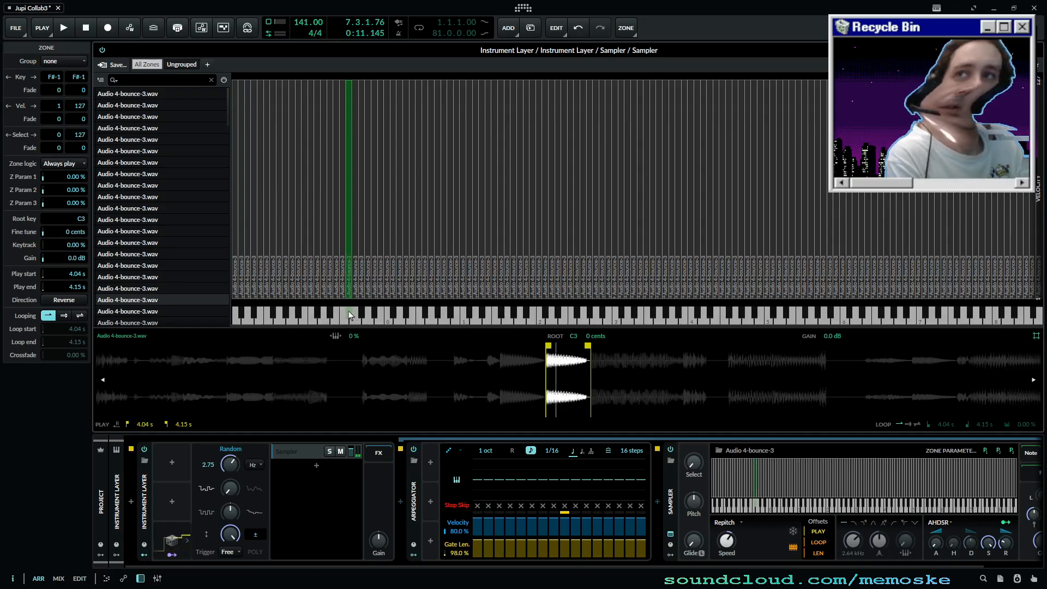
click(351, 315)
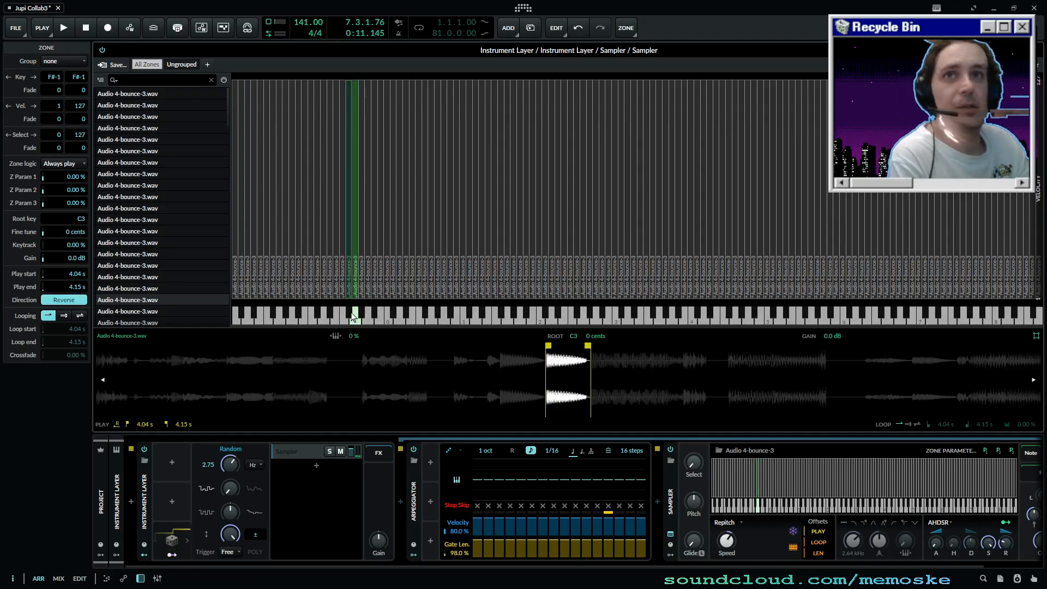
click(351, 315)
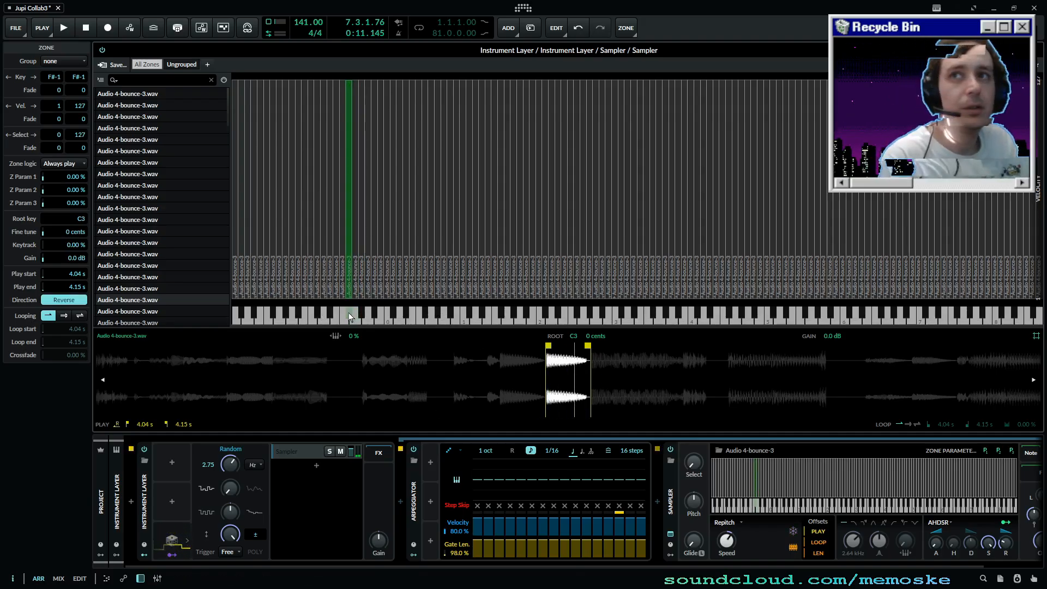
mouse_move(354, 313)
mouse_down()
mouse_move(615, 319)
mouse_move(551, 330)
mouse_move(545, 321)
mouse_up()
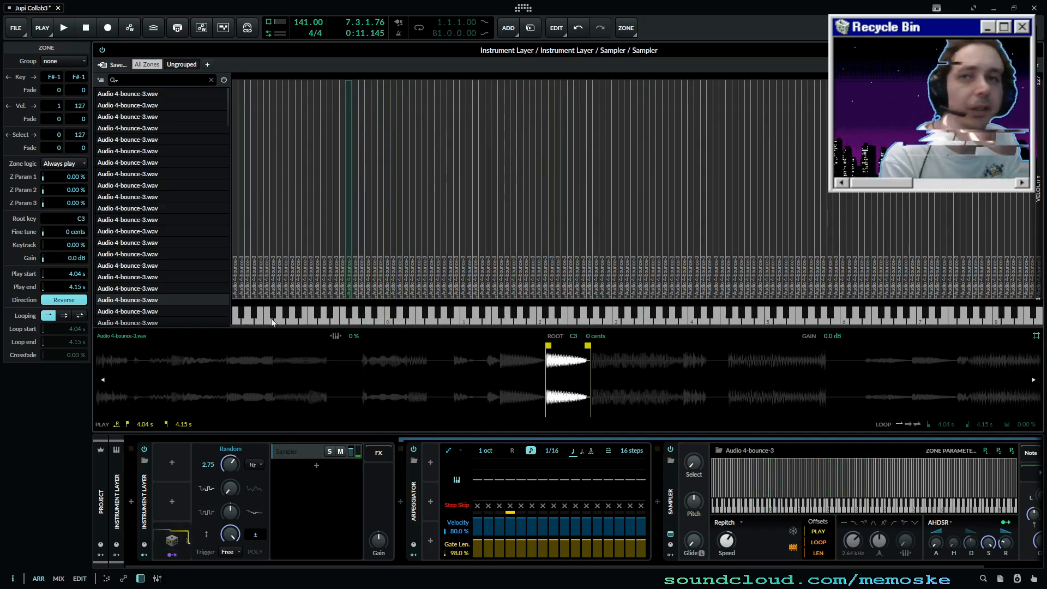
click(349, 315)
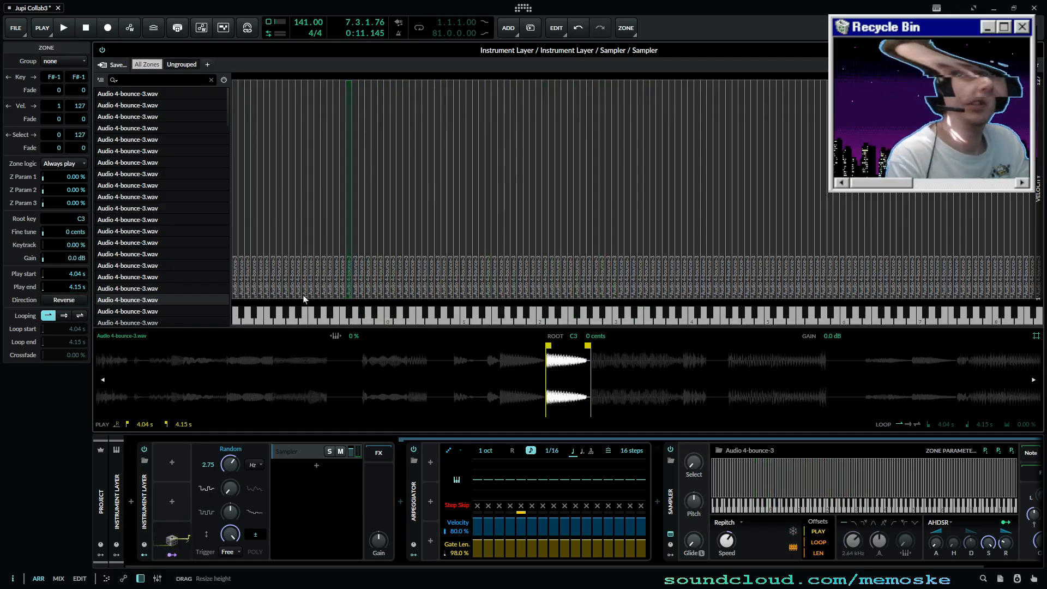
click(286, 321)
mouse_move(286, 323)
mouse_down()
mouse_move(834, 321)
mouse_move(823, 322)
mouse_up()
- Raise the system volume to 100 and set the Arpeggiator's rate to 1/8 during playback
drag(859, 545, 795, 545)
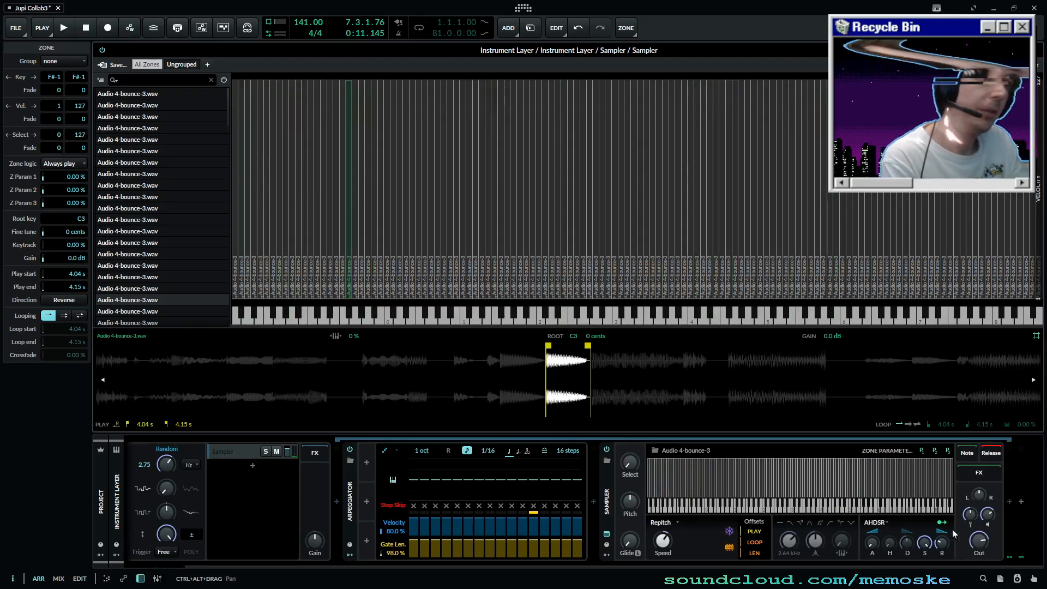
key(XF86AudioRaiseVolume)
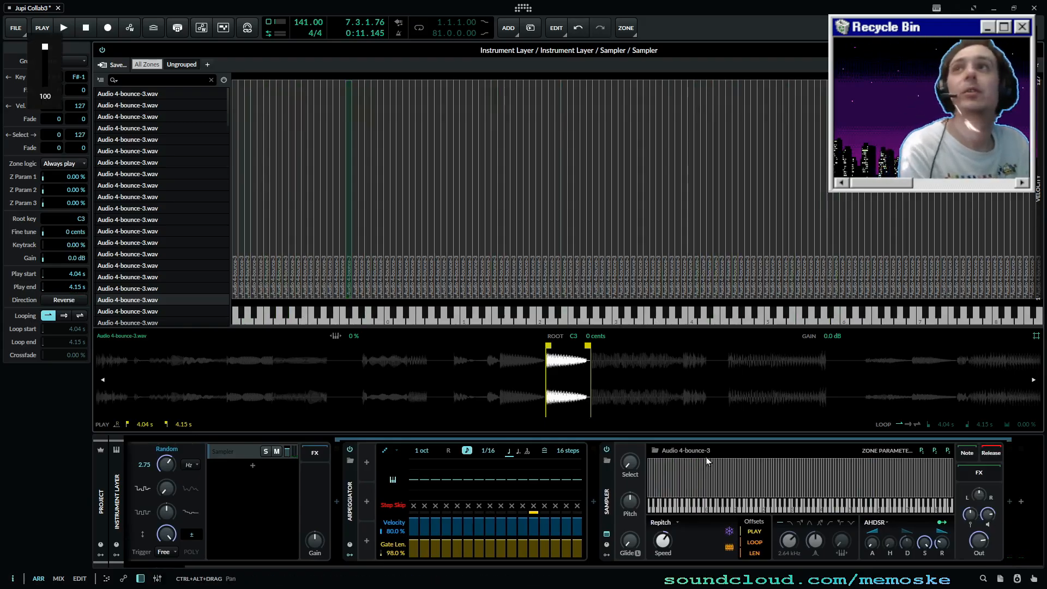
mouse_move(536, 310)
mouse_down()
mouse_move(652, 321)
mouse_move(355, 299)
mouse_move(563, 321)
mouse_move(431, 315)
mouse_up()
key(space)
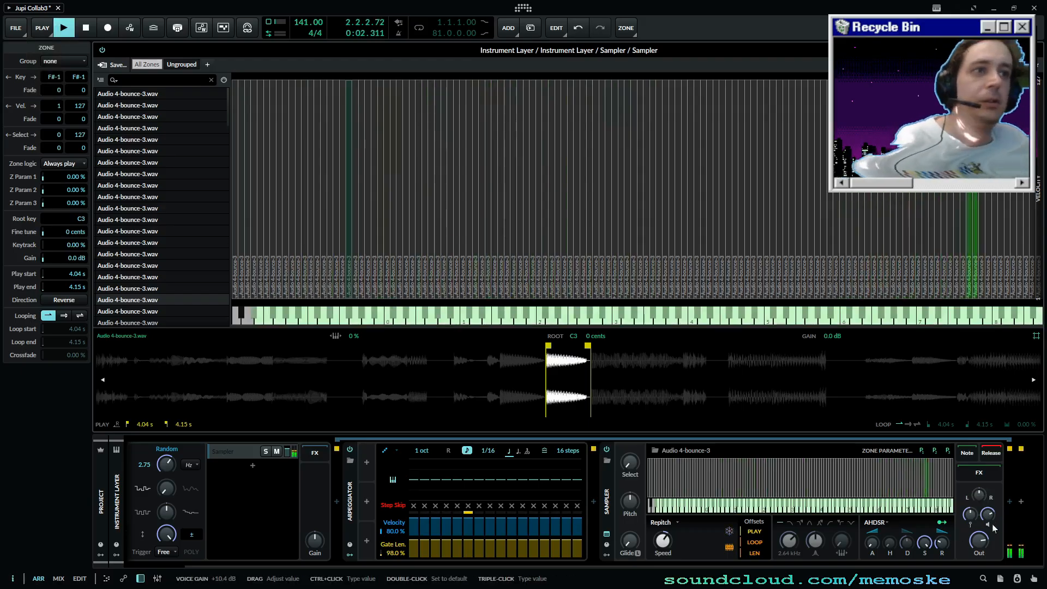
drag(488, 451, 488, 441)
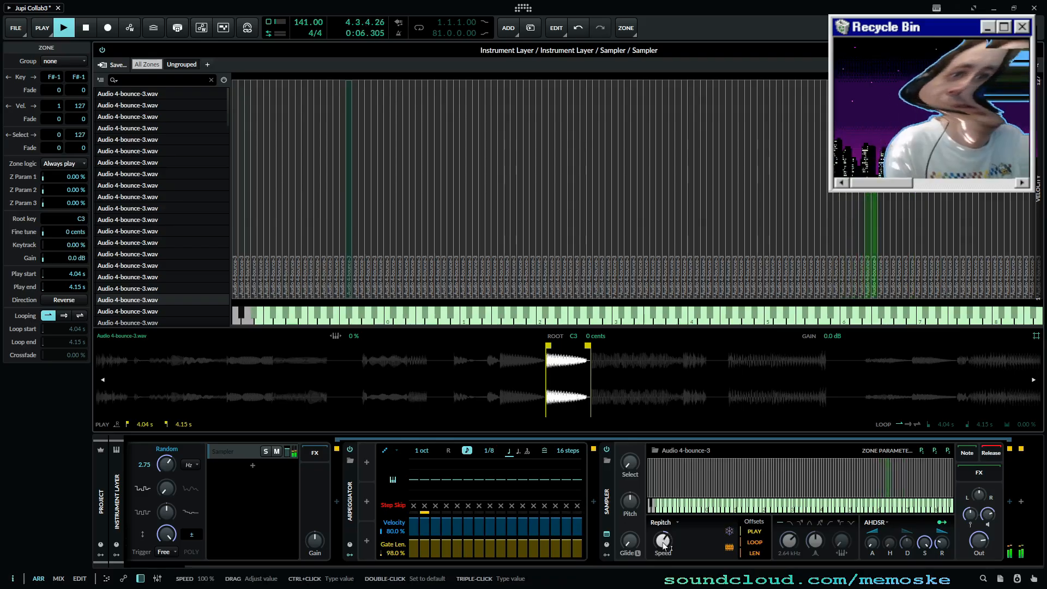
key(space)
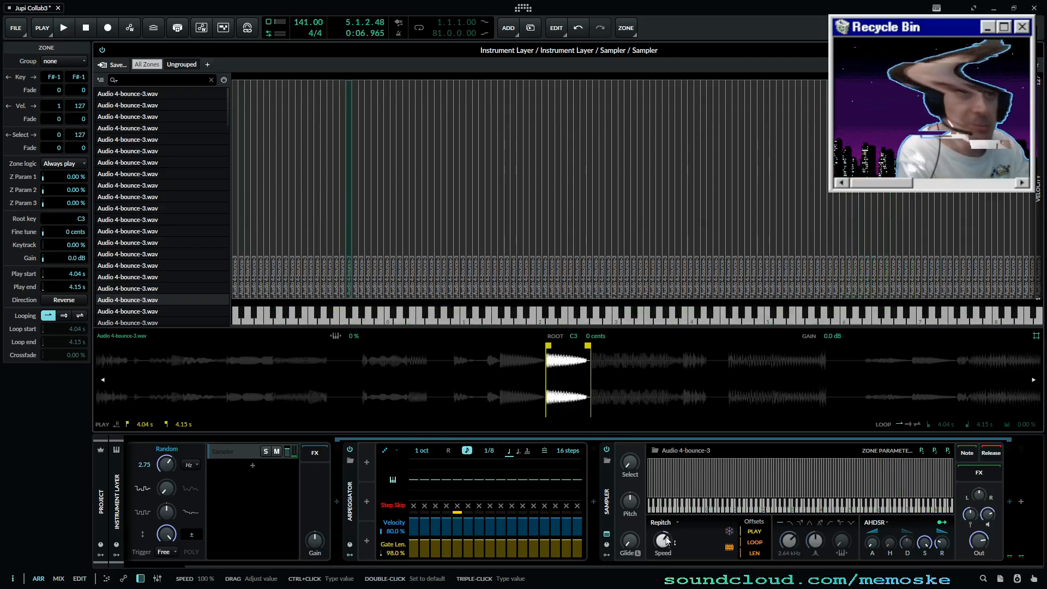
- Try the Cycles play mode on the Sampler and return it to Repitch
click(662, 523)
click(667, 546)
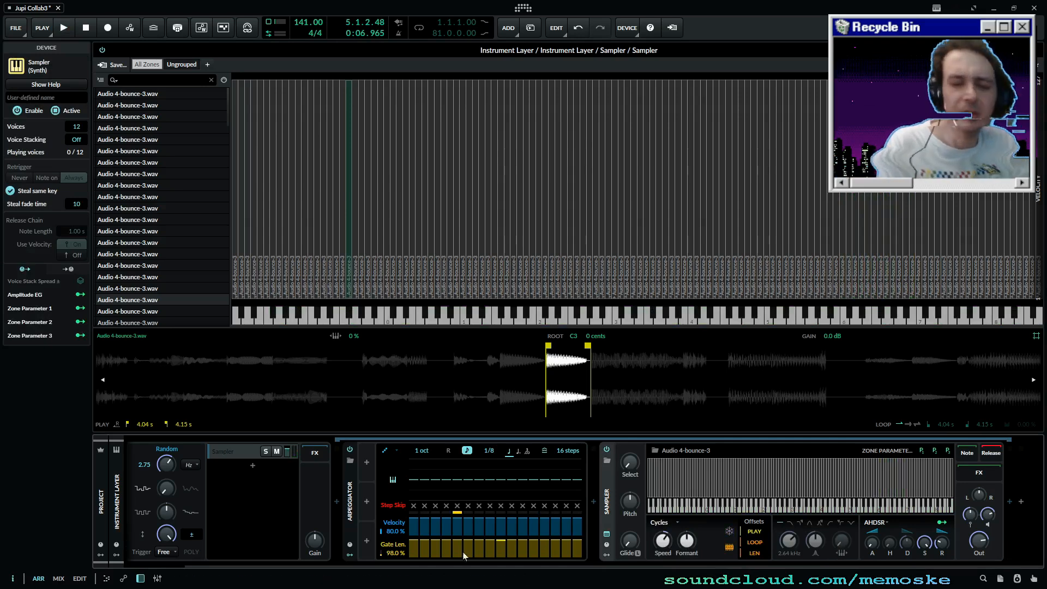
click(668, 531)
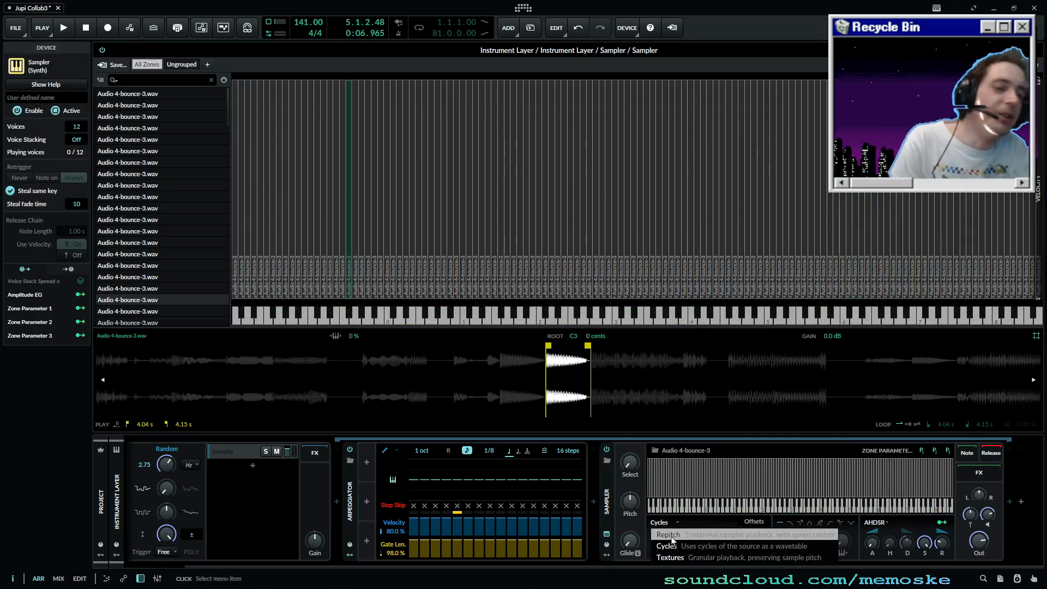
click(668, 535)
- Switch the Sampler's play mode to Textures, and during playback shorten the grain size and lower the speed below zero
click(663, 524)
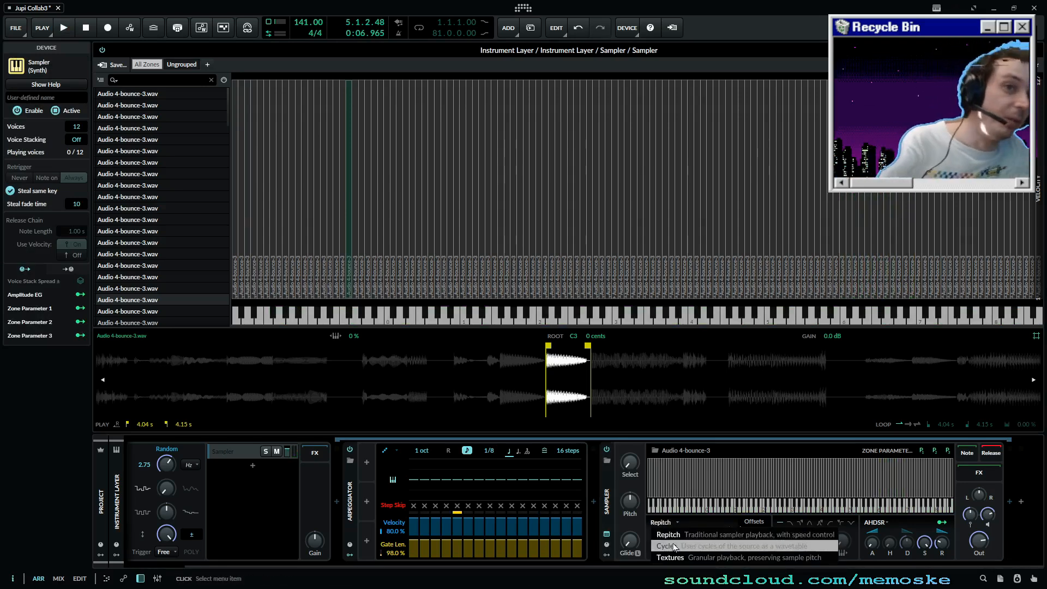
click(666, 557)
key(space)
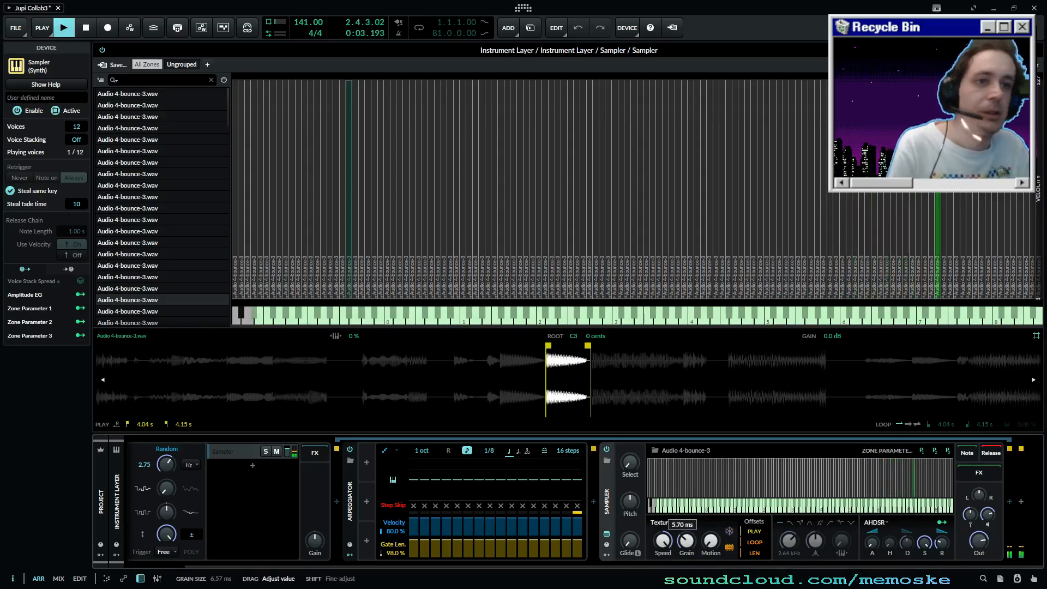
drag(686, 541, 662, 579)
click(729, 531)
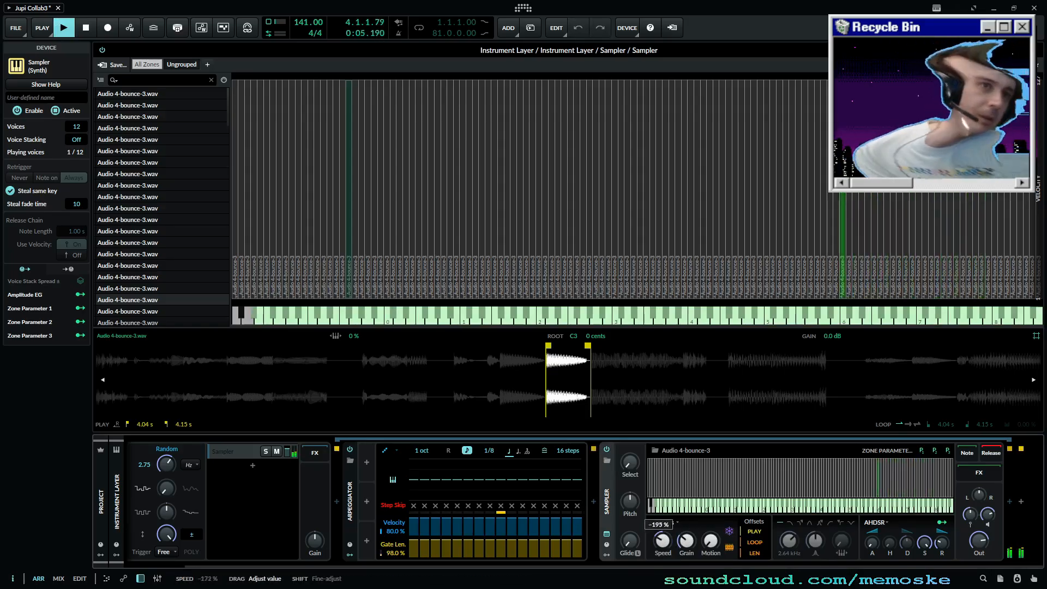
- Switch the Sampler's play mode from Textures to Cycles, set it to Repitch and stop playback
click(663, 522)
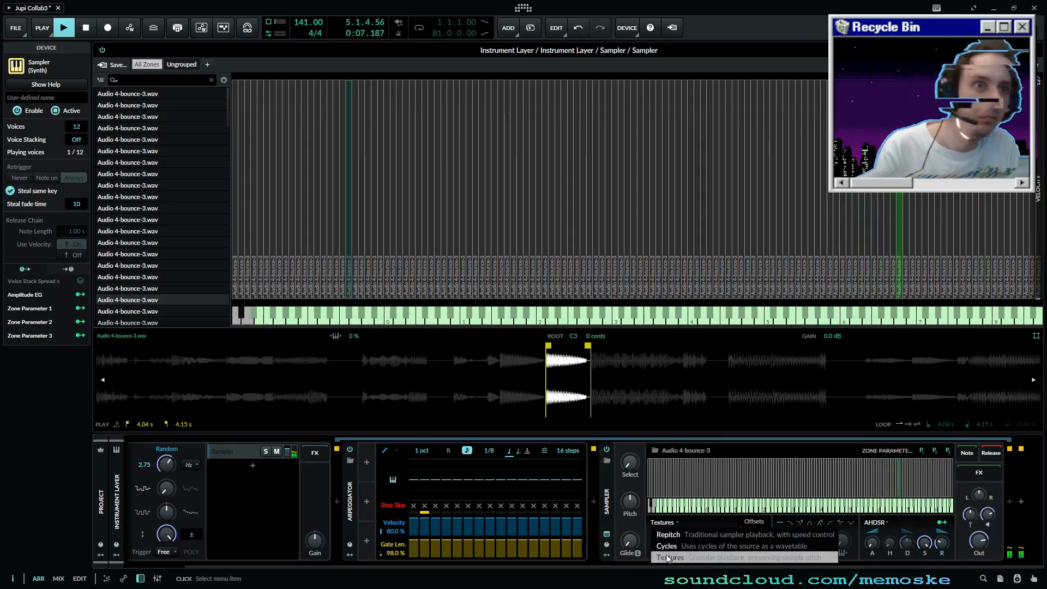
click(667, 546)
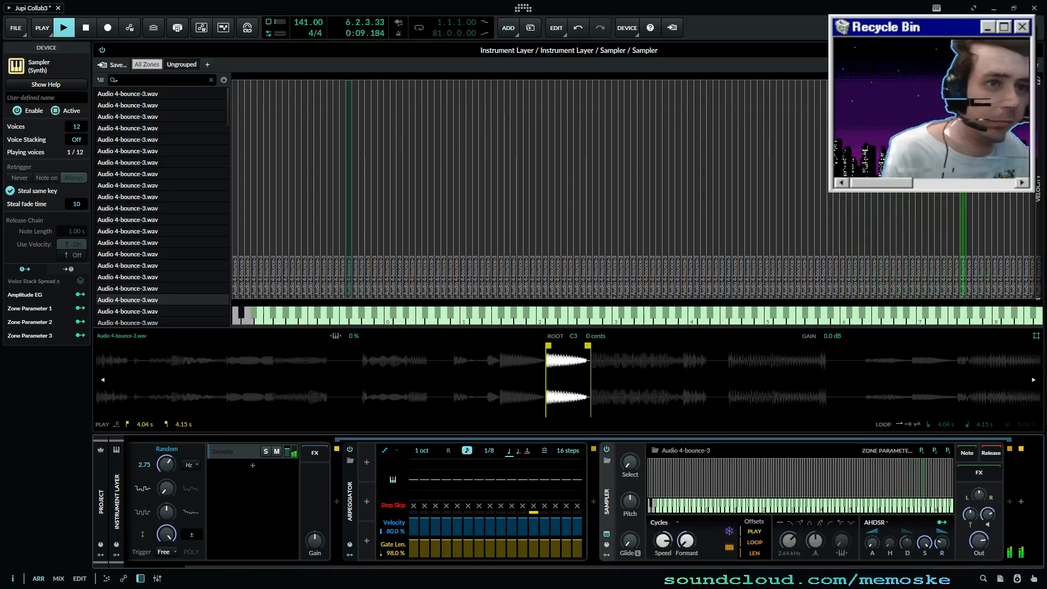
click(661, 523)
click(663, 544)
click(662, 523)
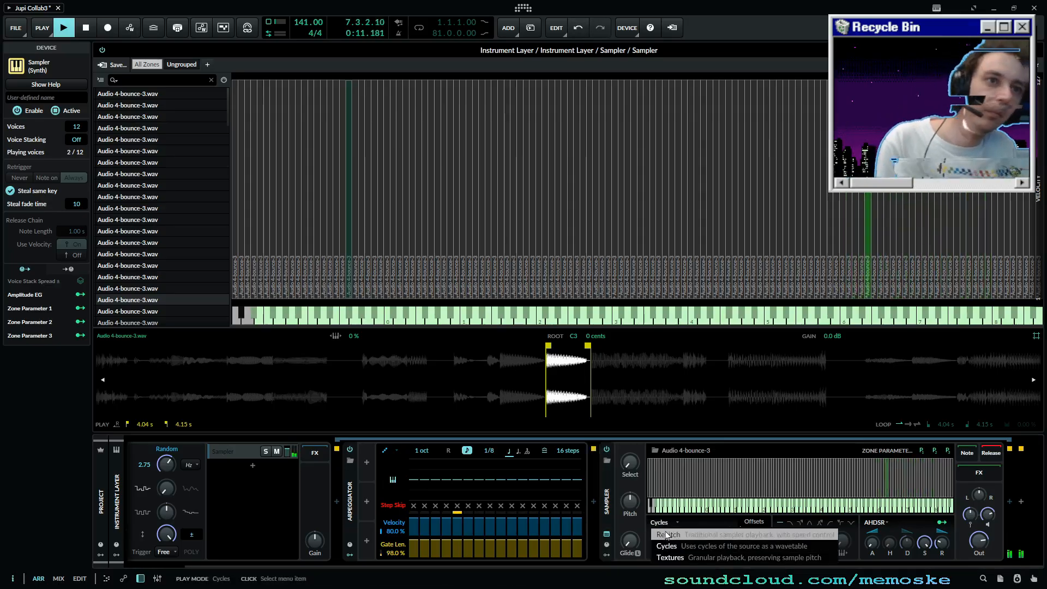
click(666, 535)
key(space)
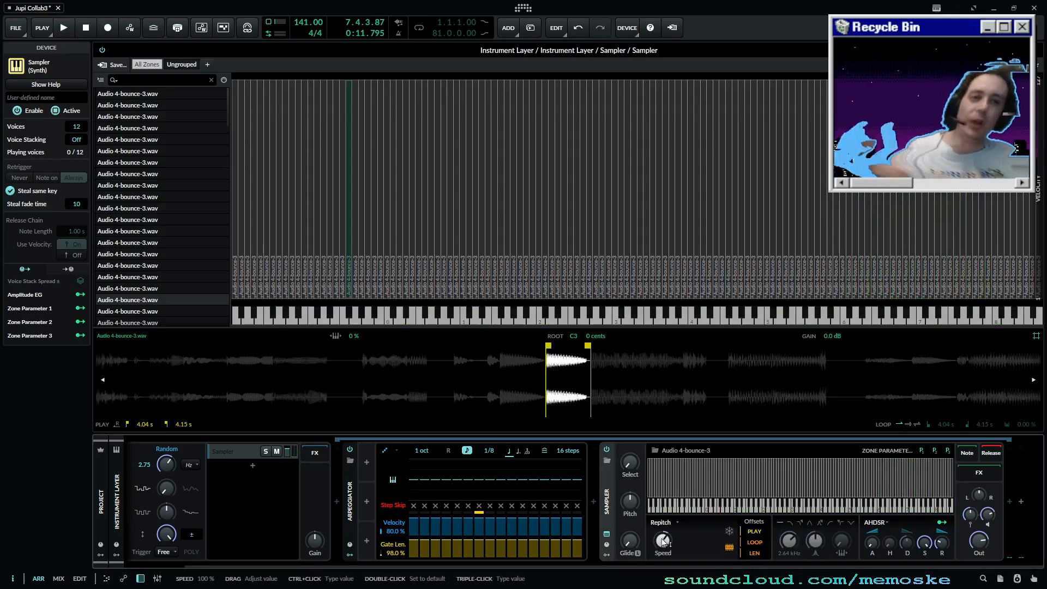
- Select the F#5 zone in the Sampler and set the Arpeggiator's rate to 1/16
click(804, 145)
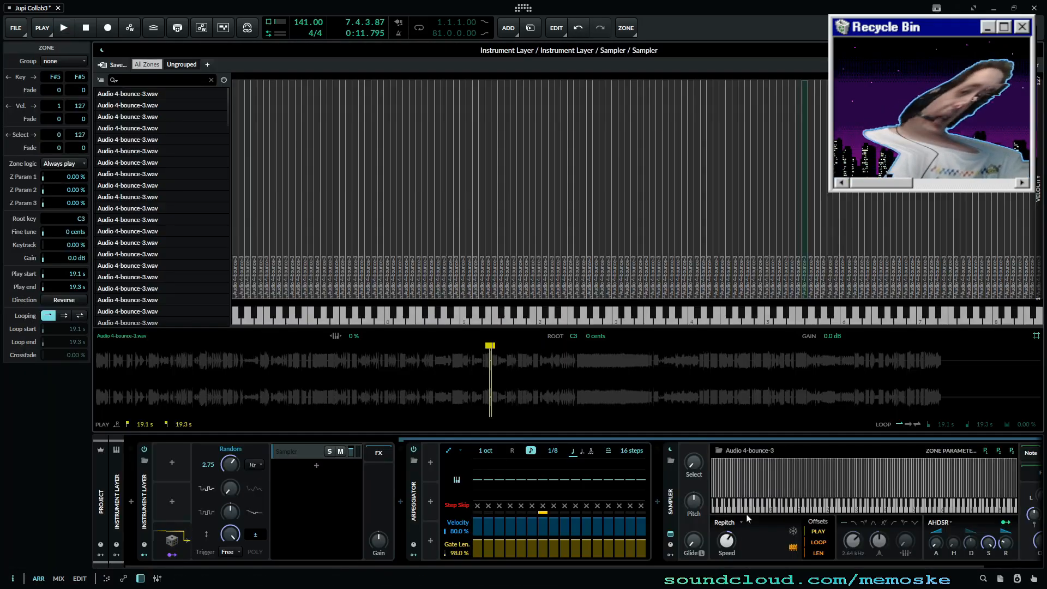
drag(746, 515, 434, 498)
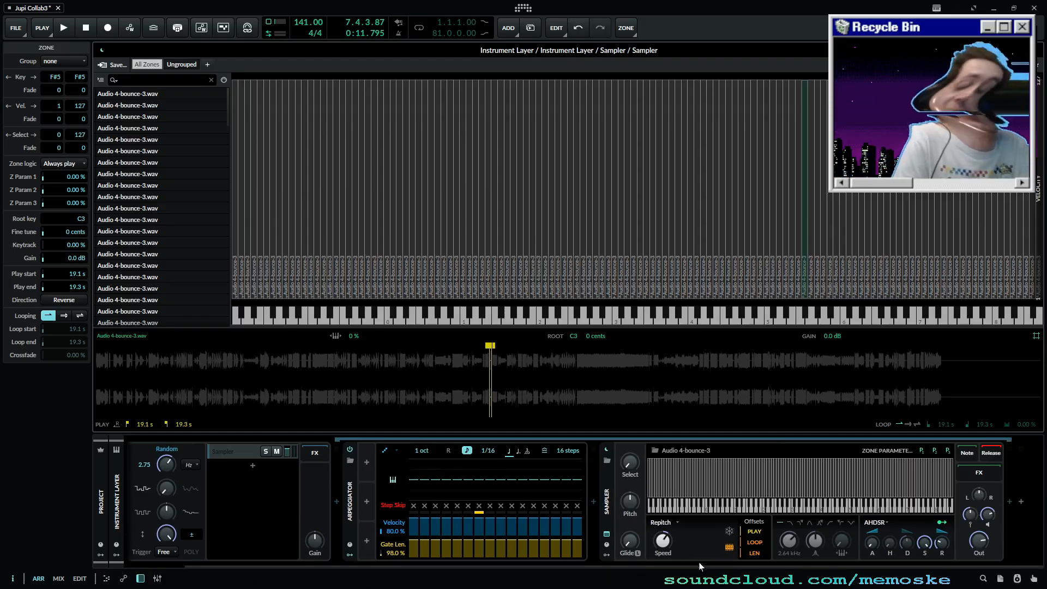
click(703, 541)
- Adjust the Sampler's speed in Repitch mode while the arpeggiated slices play, and stop playback
key(space)
mouse_move(663, 542)
mouse_down()
mouse_move(663, 562)
mouse_move(667, 545)
mouse_up()
triple_click(666, 545)
click(682, 546)
key(space)
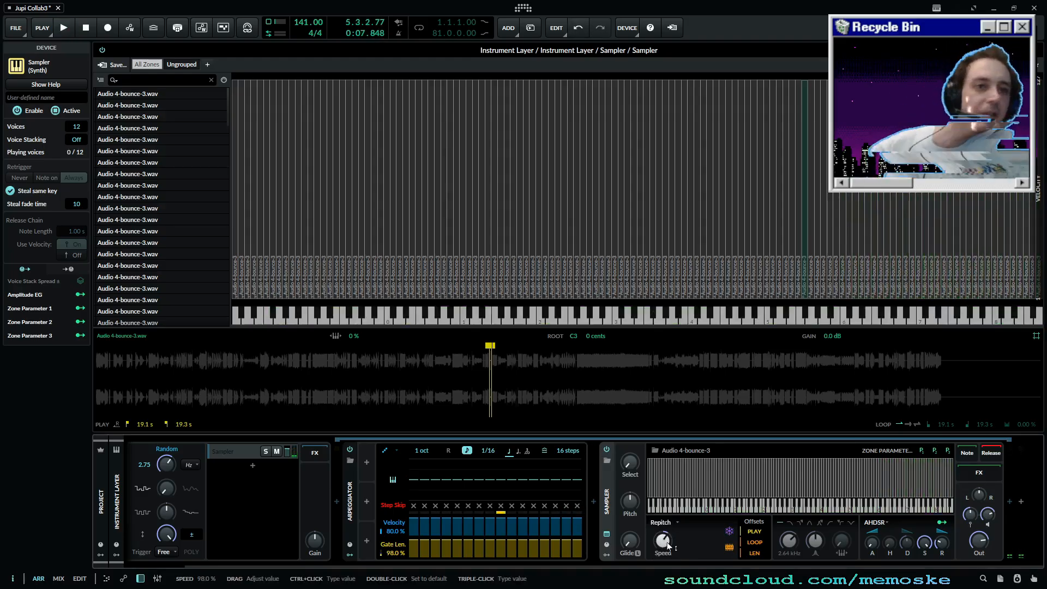
triple_click(668, 545)
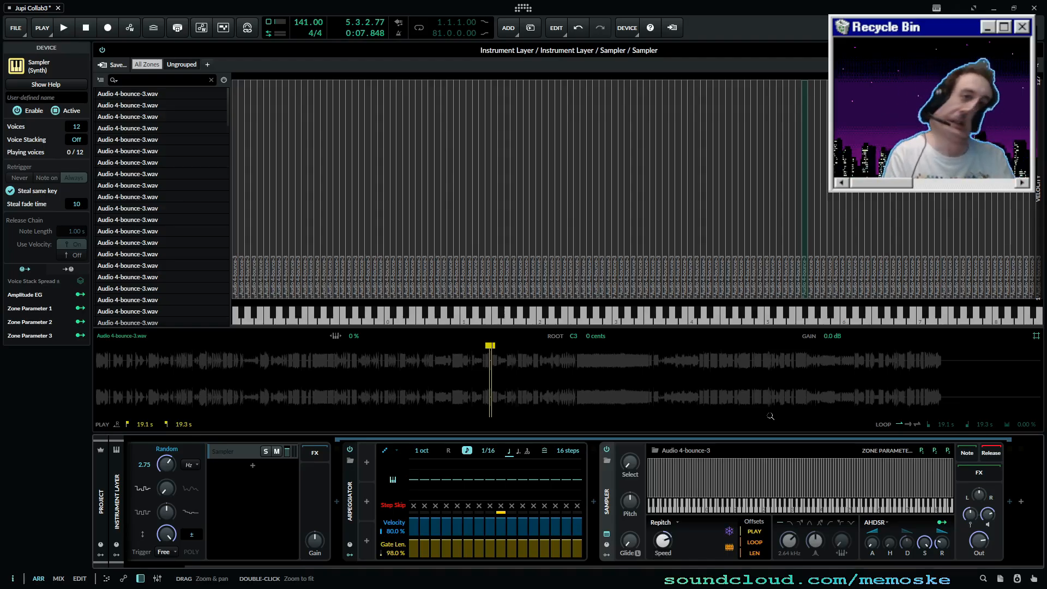
- Nudge the Sampler's Play offset during playback, stop, and close the zone editor to return to the clip launcher
key(space)
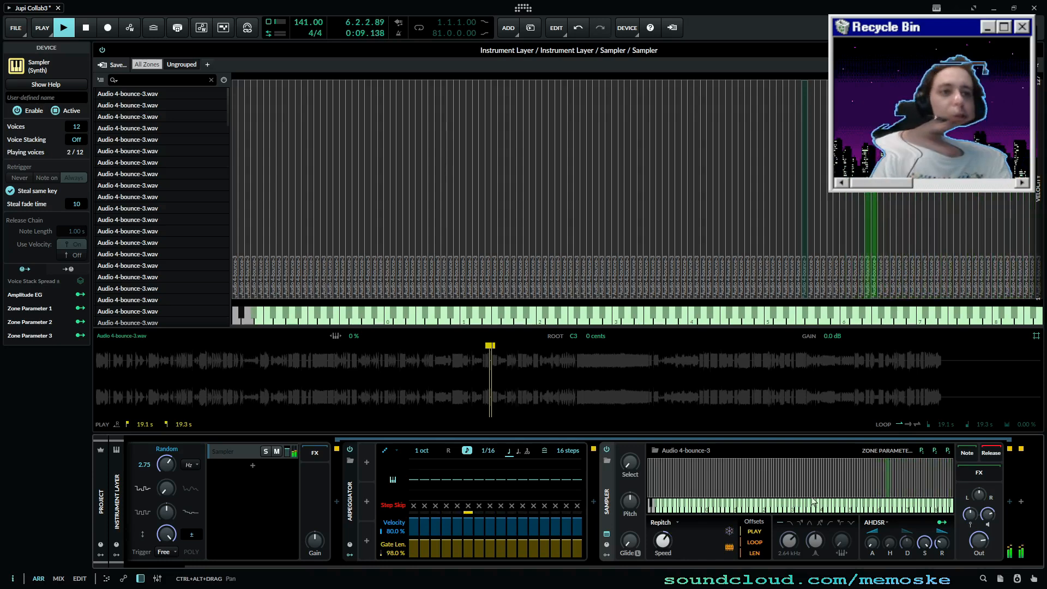
mouse_move(742, 534)
mouse_down()
mouse_move(755, 534)
mouse_move(742, 533)
mouse_up()
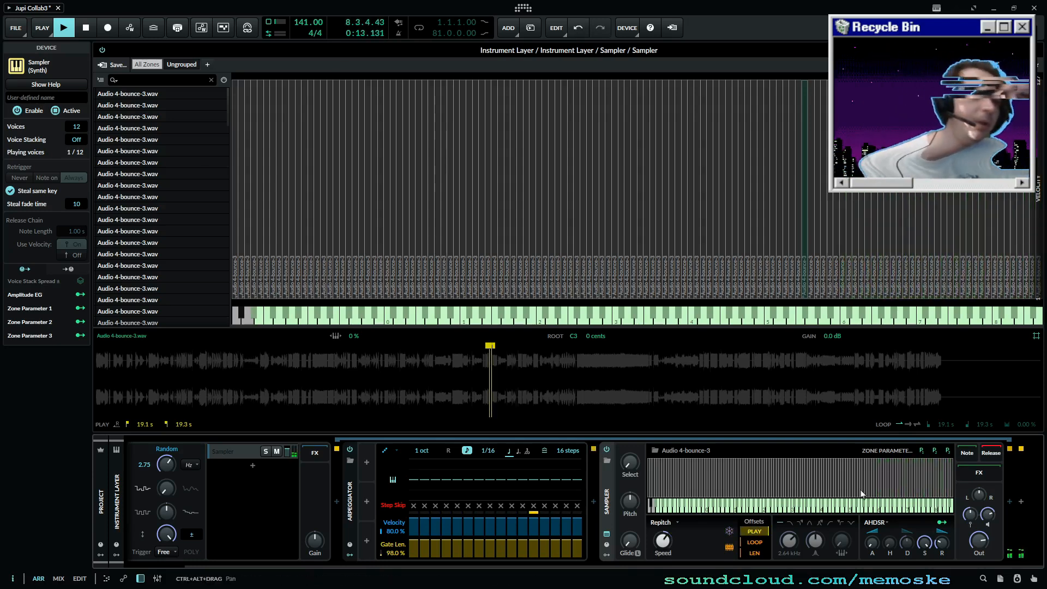
key(space)
click(1038, 53)
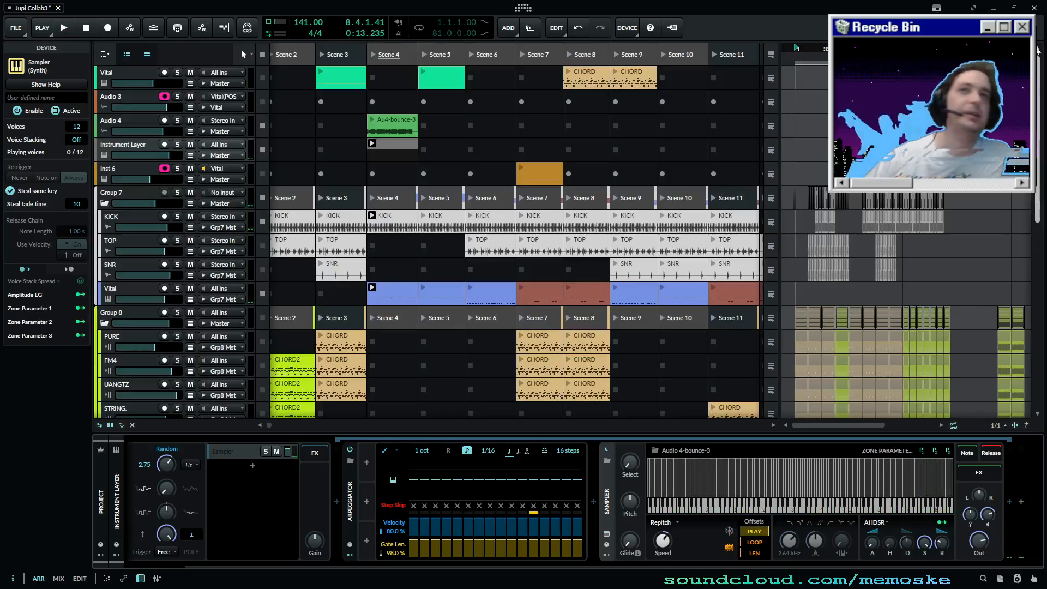